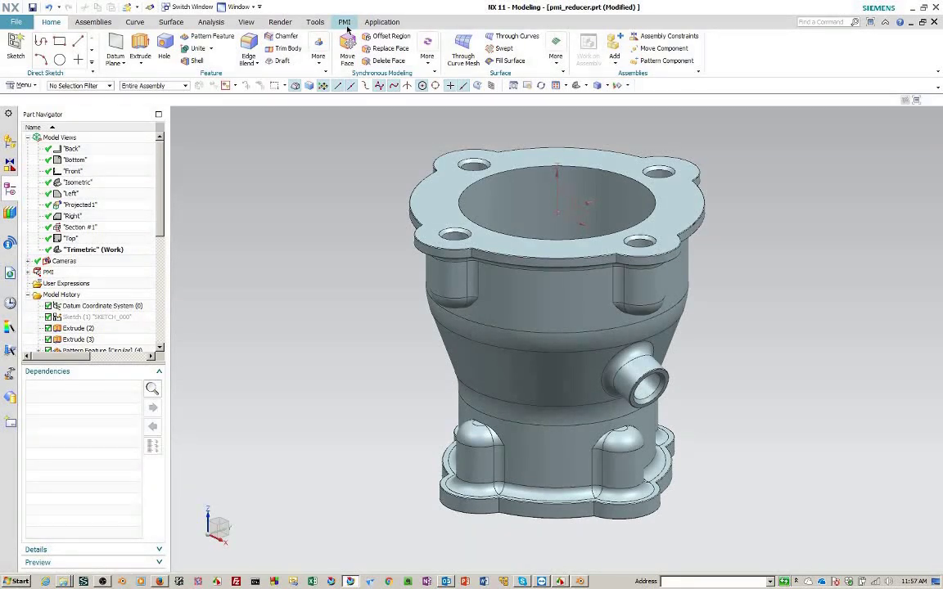
{"action": "right_click", "coordinate": [467, 27]}
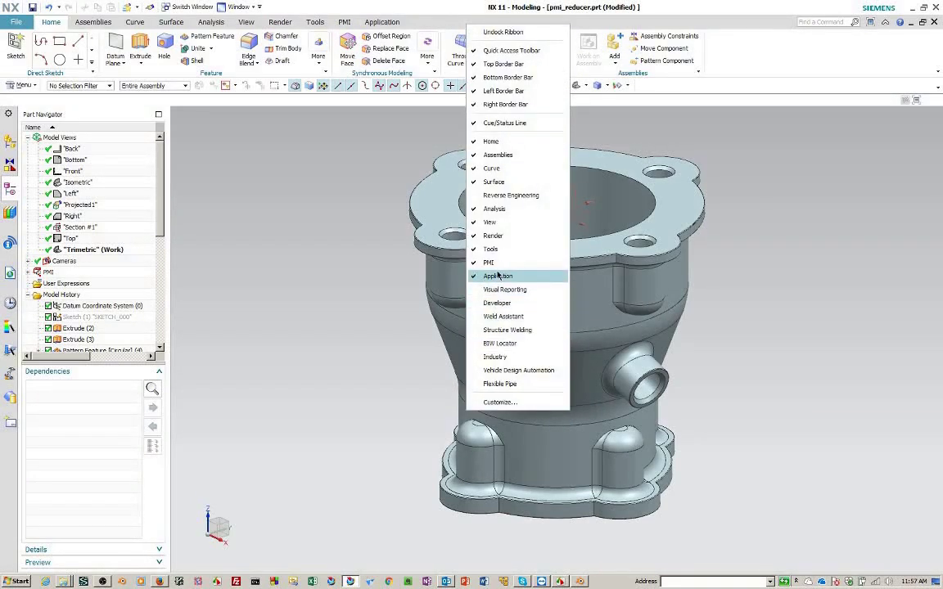
{"action": "left_click", "coordinate": [668, 18]}
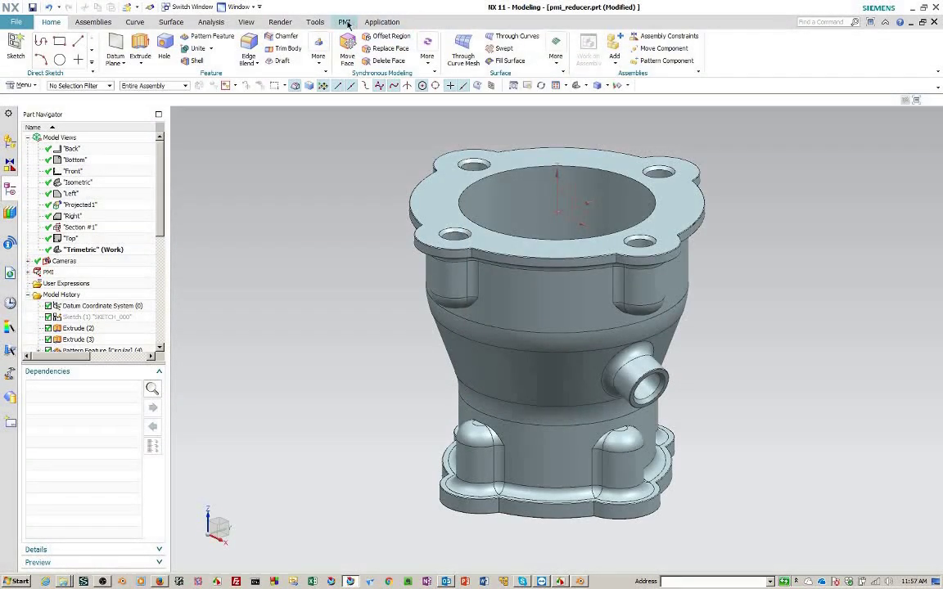
- Bring up the PMI tools and make the Right model view the work view
{"action": "left_click", "coordinate": [345, 23]}
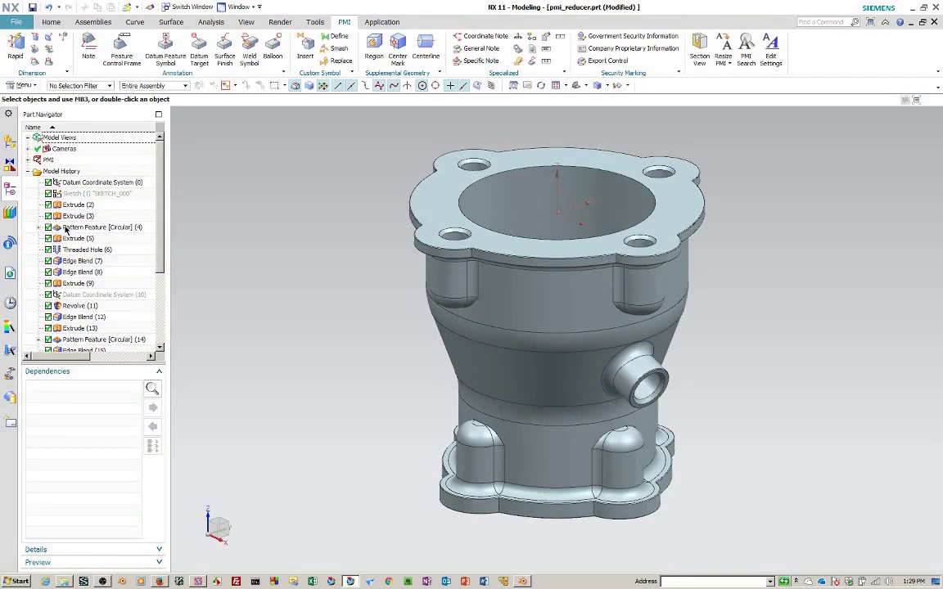
{"action": "left_click", "coordinate": [28, 138]}
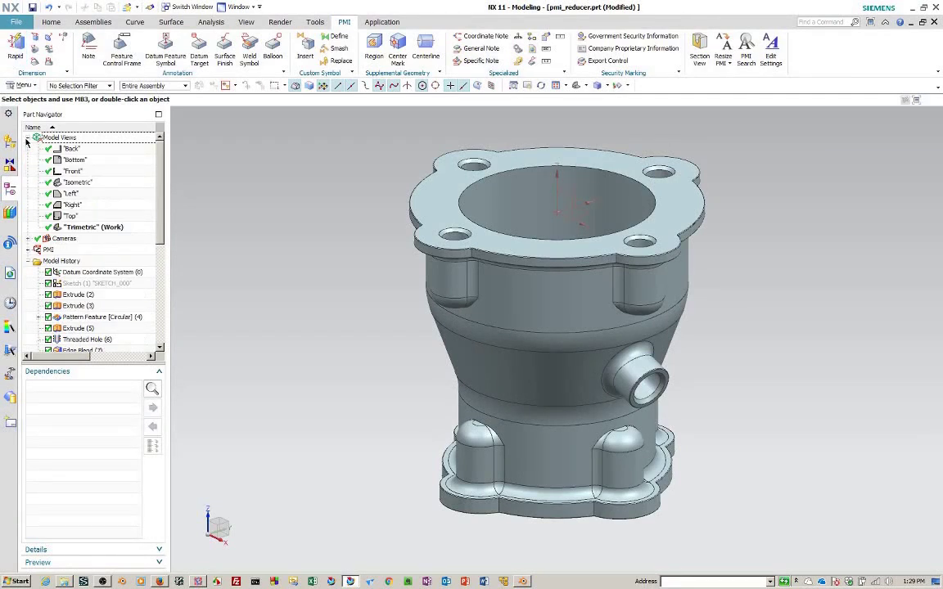
{"action": "right_click", "coordinate": [78, 206]}
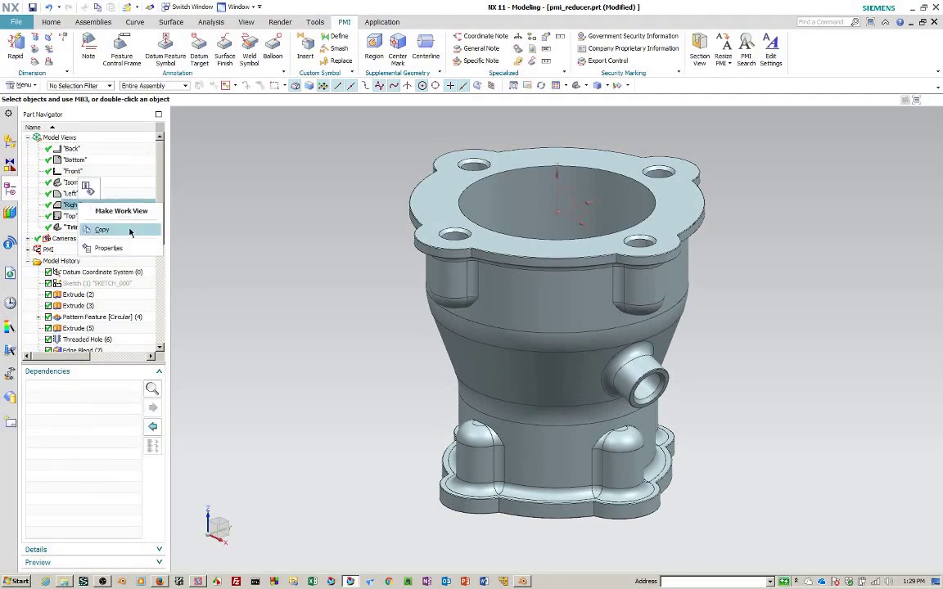
{"action": "left_click", "coordinate": [121, 211]}
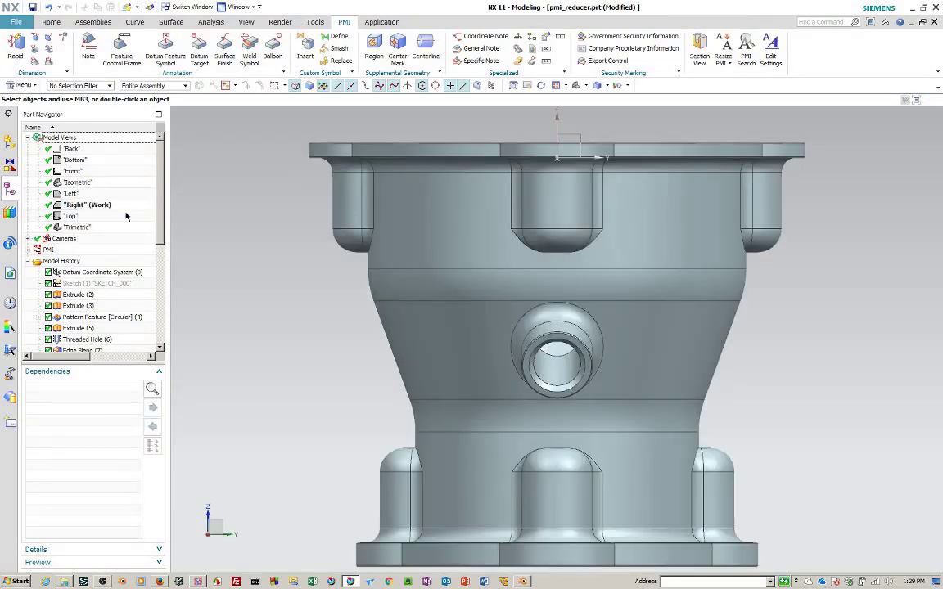
- Create a PMI centerline on the cylindrical face of the reducer's large upper bore
{"action": "middle_click_drag", "start_coordinate": [238, 344], "coordinate": [278, 336]}
{"action": "scroll", "coordinate": [257, 360], "scroll_direction": "down", "scroll_amount": 3}
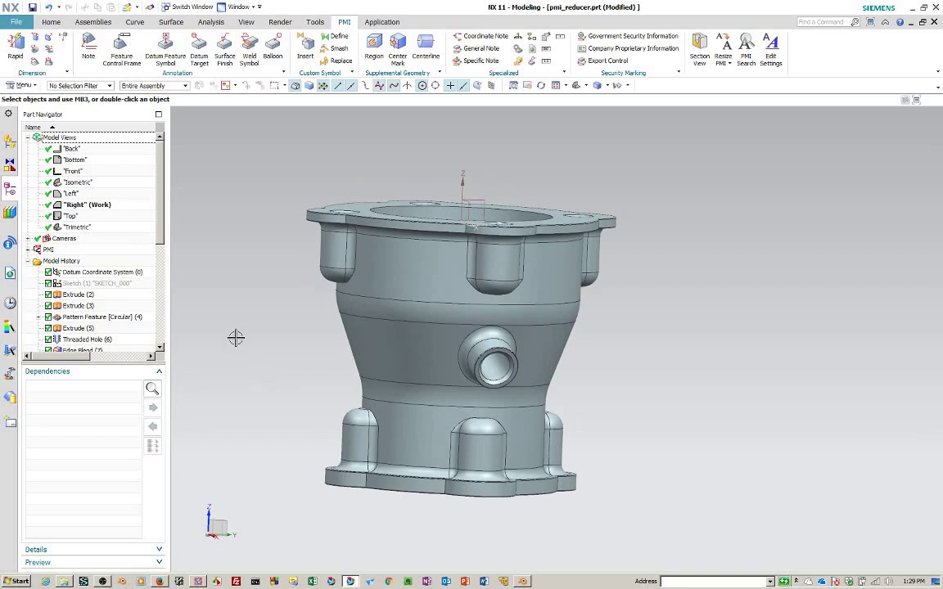
{"action": "left_click", "coordinate": [434, 56]}
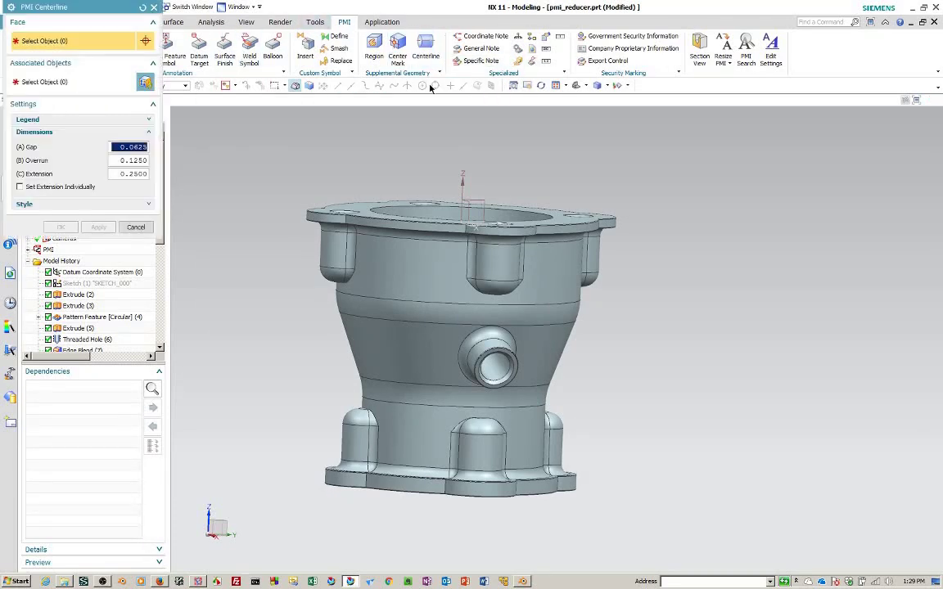
{"action": "left_click", "coordinate": [442, 211]}
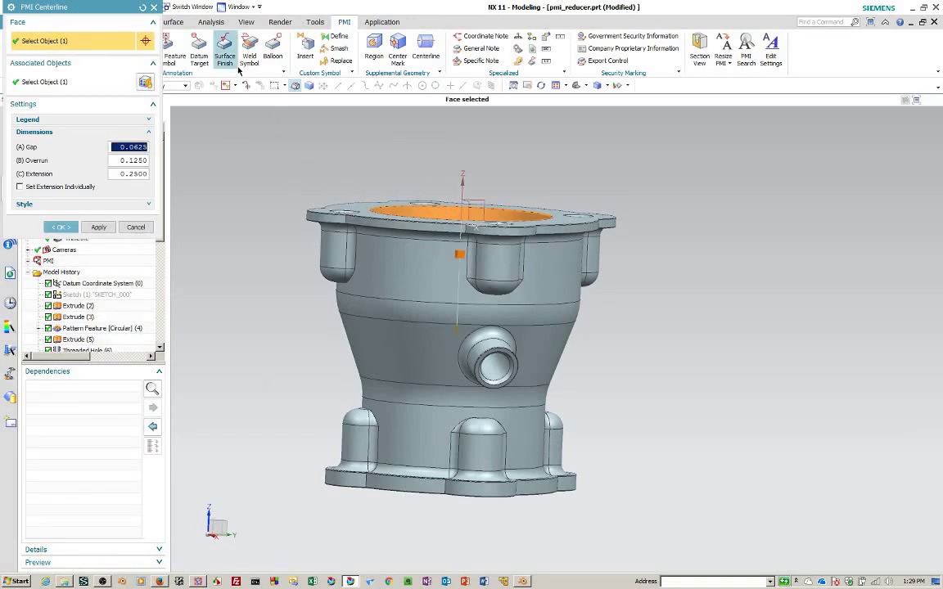
- Add a PMI center mark to the outer circular edge of the side port
{"action": "left_click", "coordinate": [400, 54]}
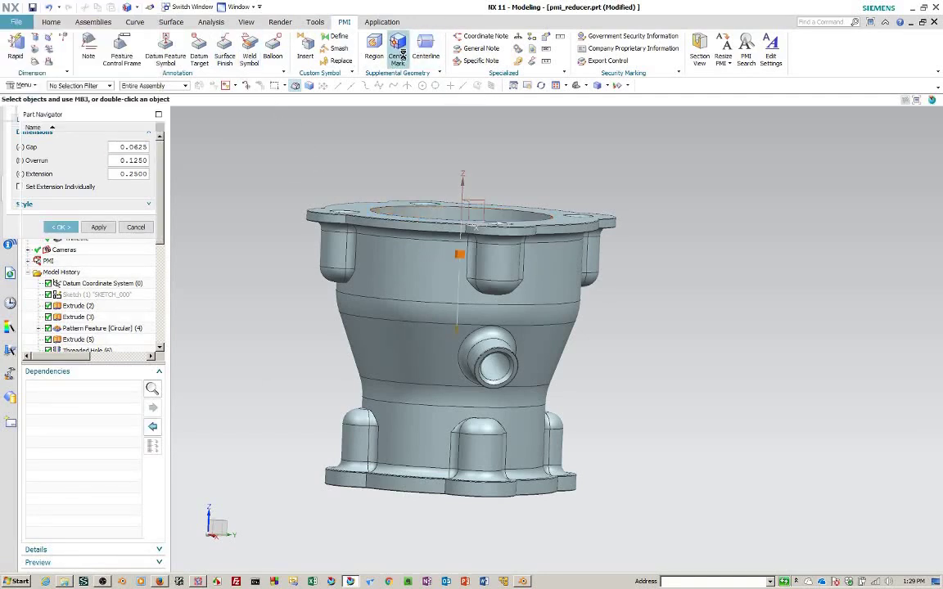
{"action": "scroll", "coordinate": [524, 377], "scroll_direction": "up", "scroll_amount": 5}
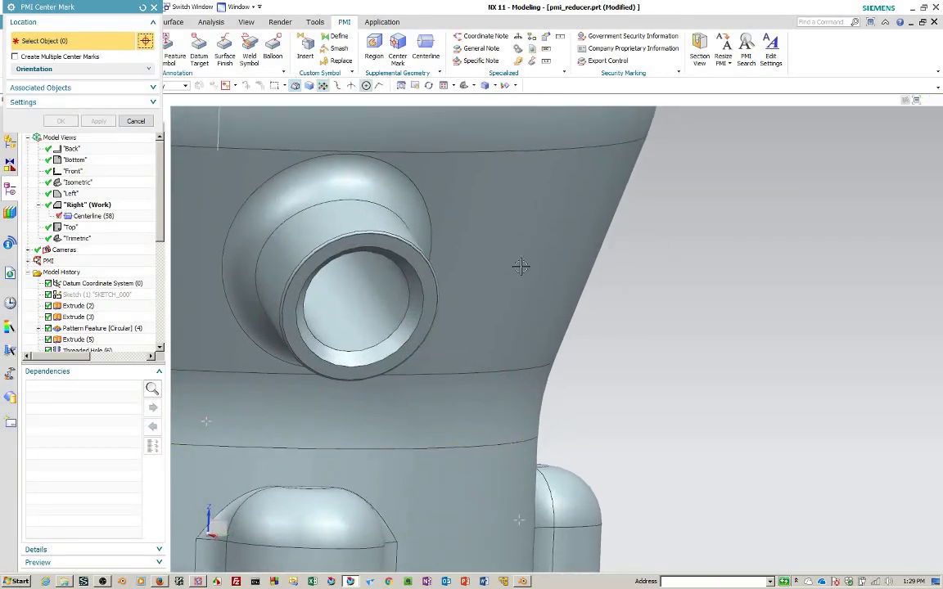
{"action": "left_click", "coordinate": [431, 288]}
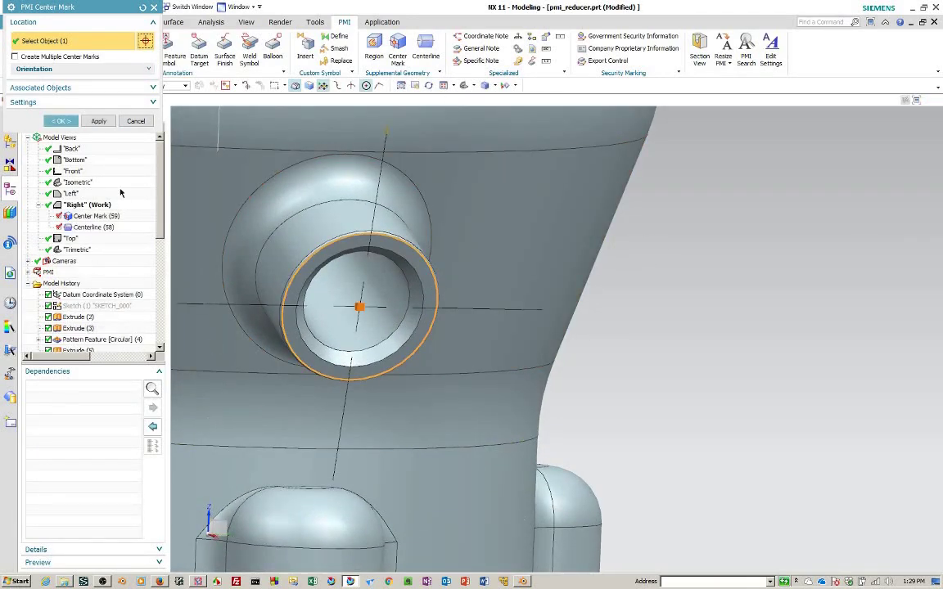
{"action": "left_click", "coordinate": [61, 121]}
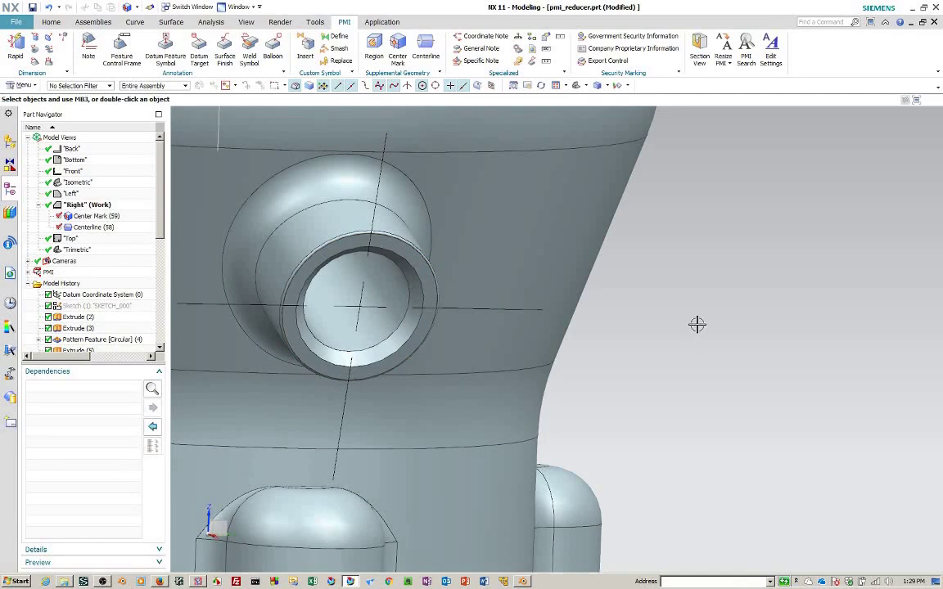
- Place datum feature symbol A below the base flange, with its leader attached to the flange's underside face
{"action": "scroll", "coordinate": [696, 325], "scroll_direction": "down", "scroll_amount": 5}
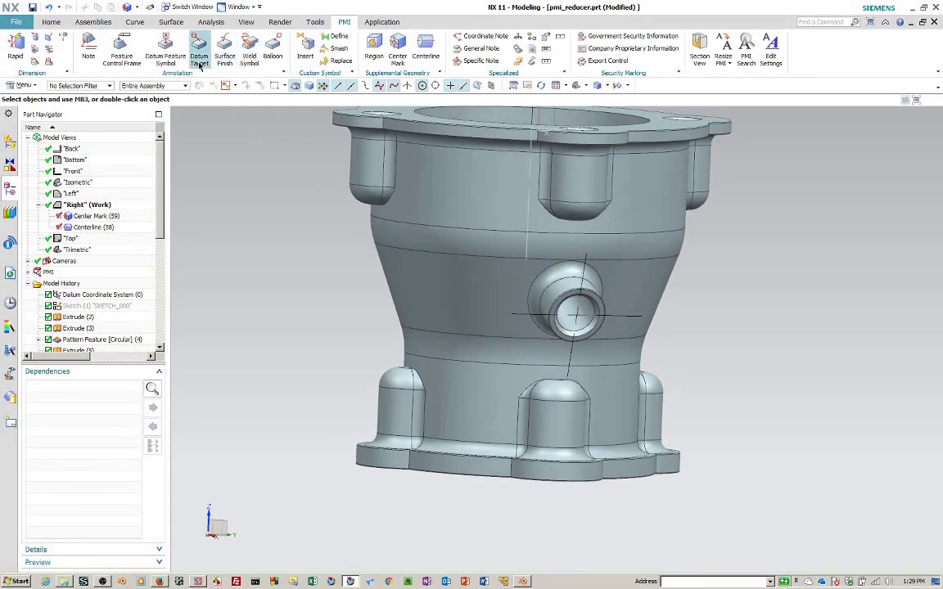
{"action": "left_click", "coordinate": [165, 53]}
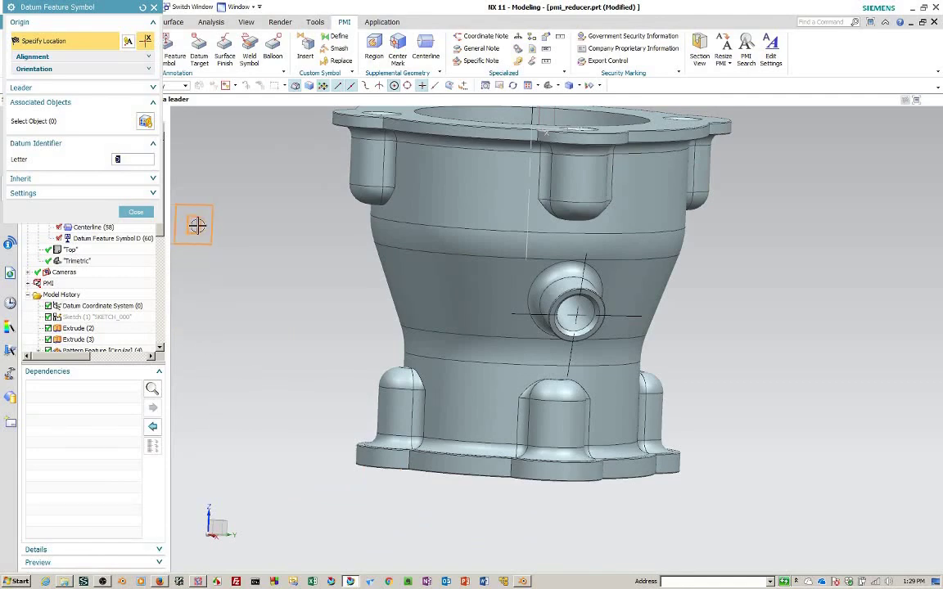
{"action": "type", "text": "A"}
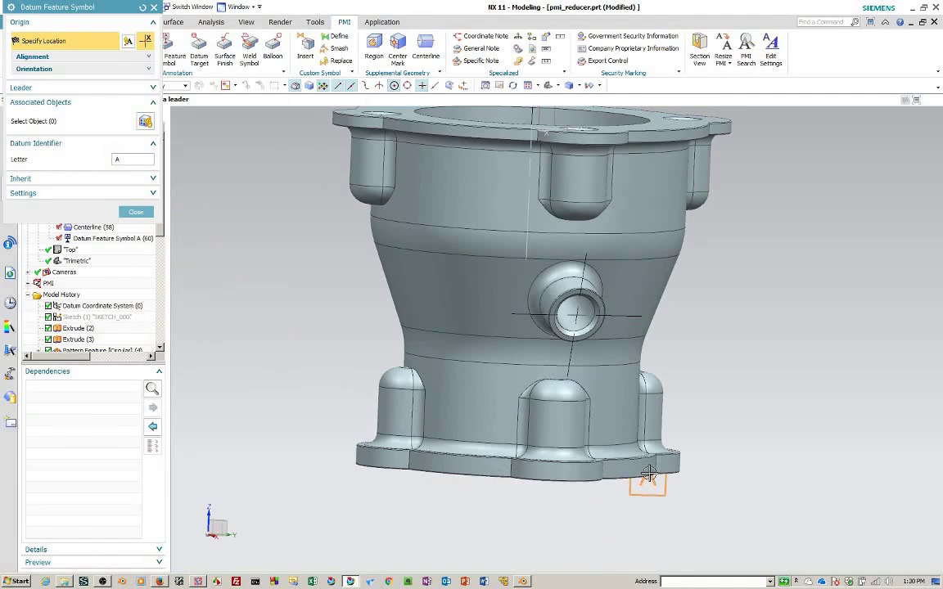
{"action": "middle_click_drag", "start_coordinate": [676, 506], "coordinate": [625, 458]}
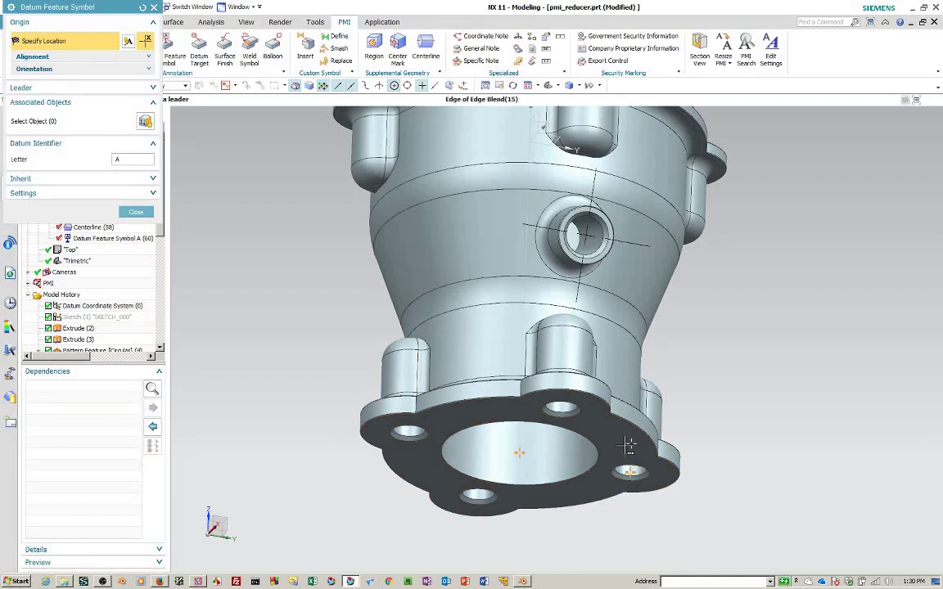
{"action": "left_click_drag", "start_coordinate": [622, 459], "coordinate": [629, 523]}
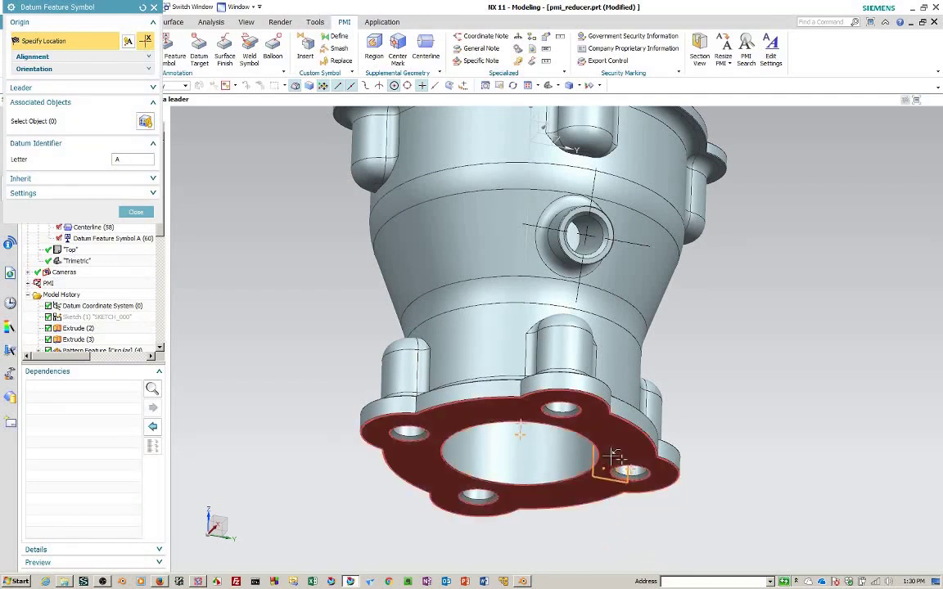
{"action": "left_click_drag", "start_coordinate": [612, 451], "coordinate": [734, 552]}
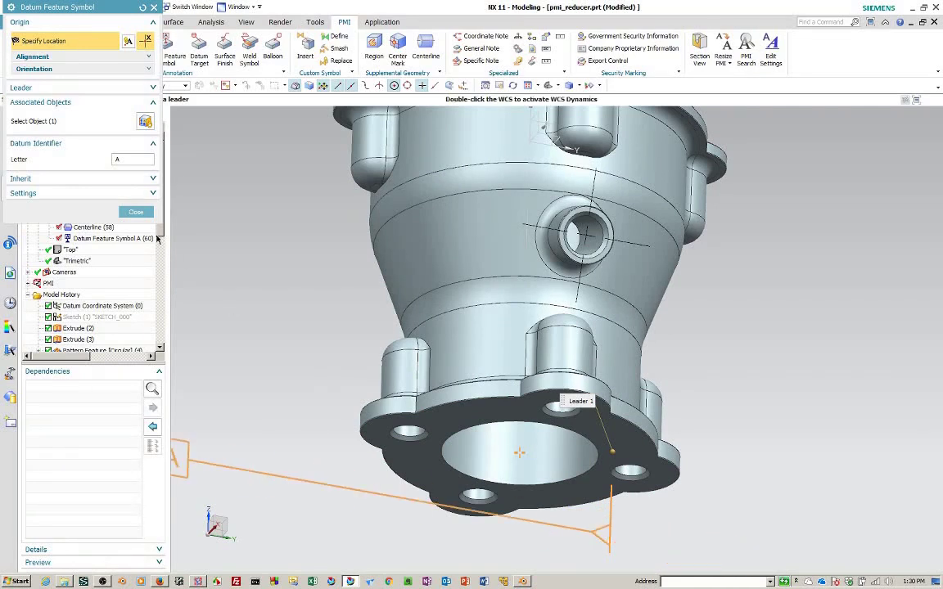
{"action": "left_click", "coordinate": [79, 88]}
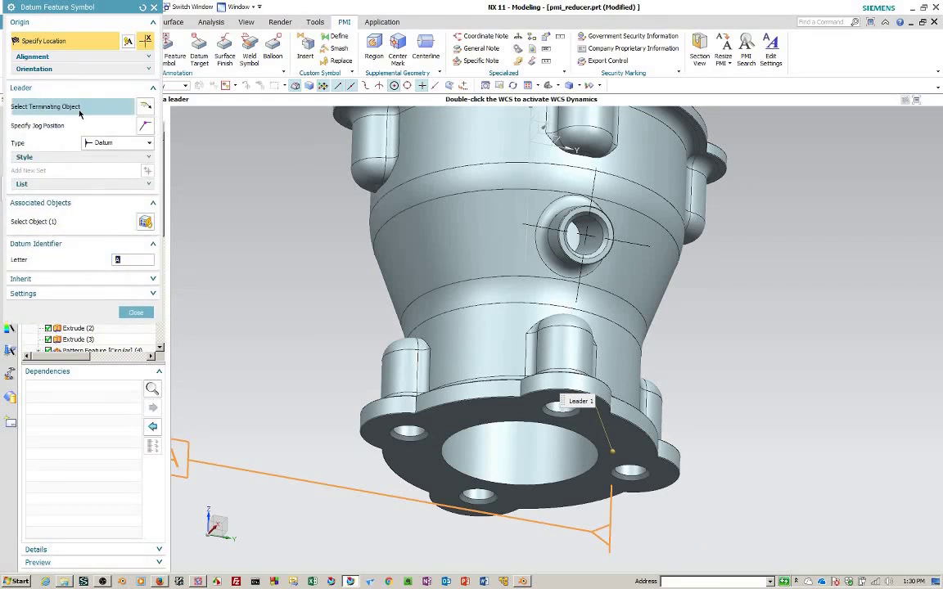
{"action": "left_click", "coordinate": [637, 499]}
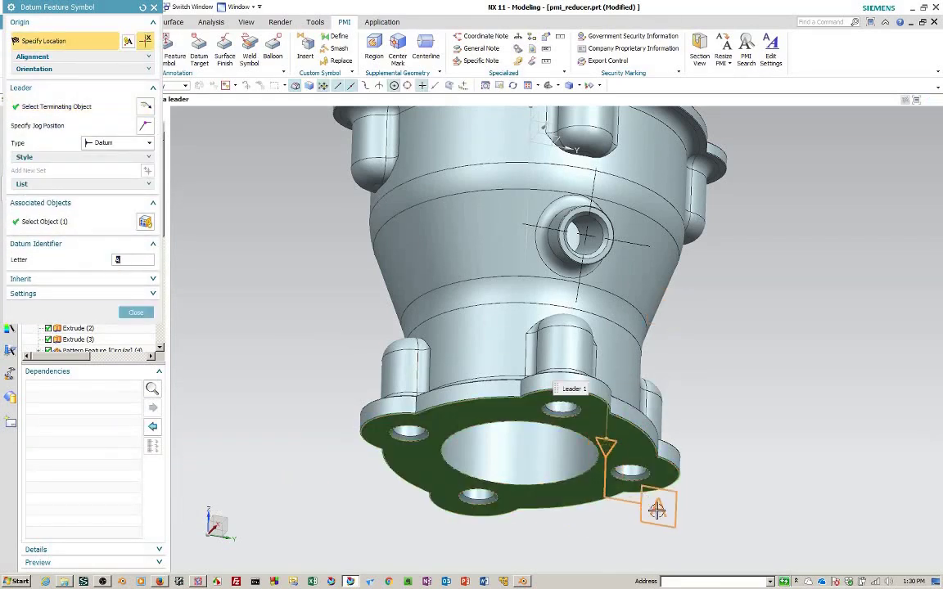
{"action": "left_click", "coordinate": [657, 532]}
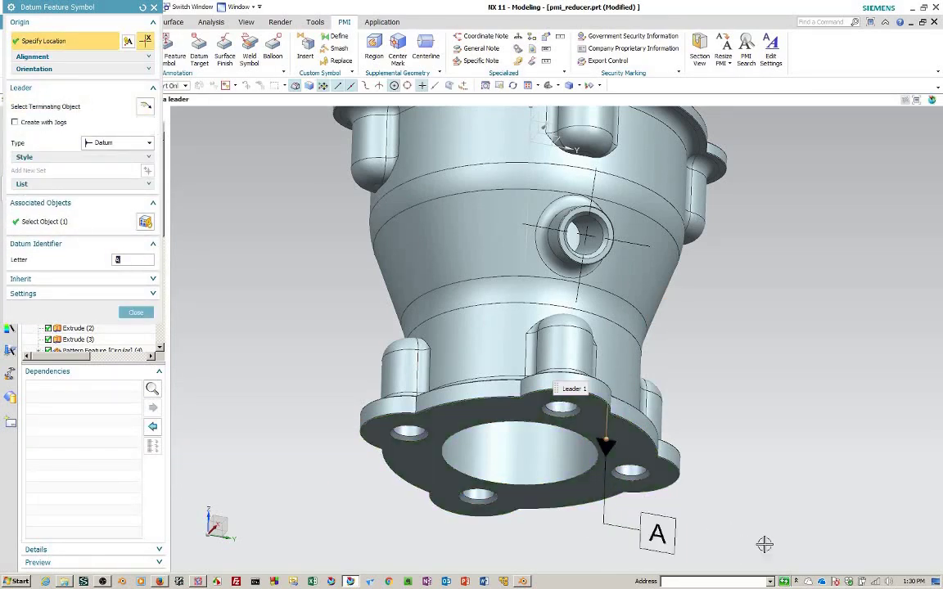
- Place datum feature symbol B beside the upper flange, with its leader attached to the main bore's centerline
{"action": "middle_click_drag", "start_coordinate": [805, 415], "coordinate": [800, 440]}
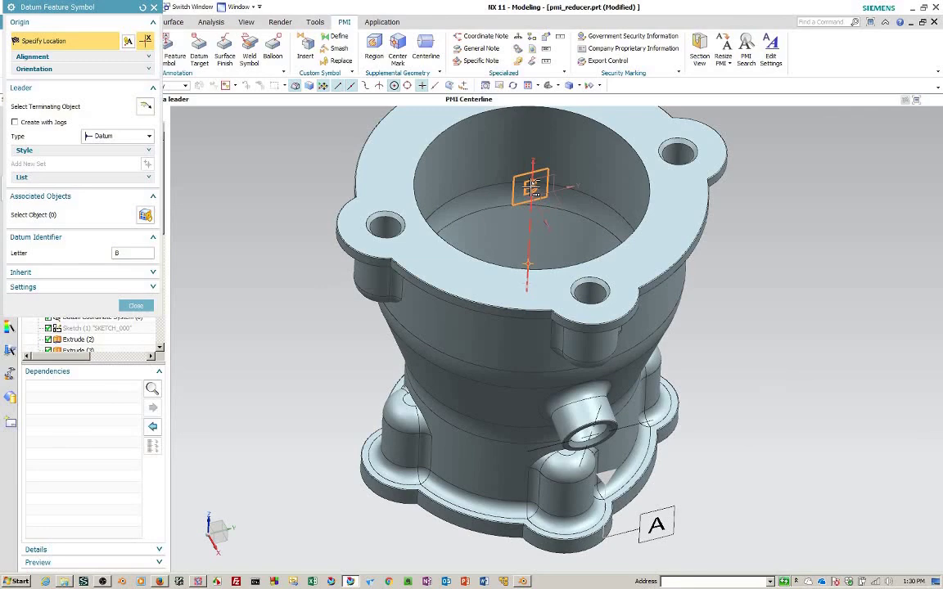
{"action": "left_click", "coordinate": [533, 182]}
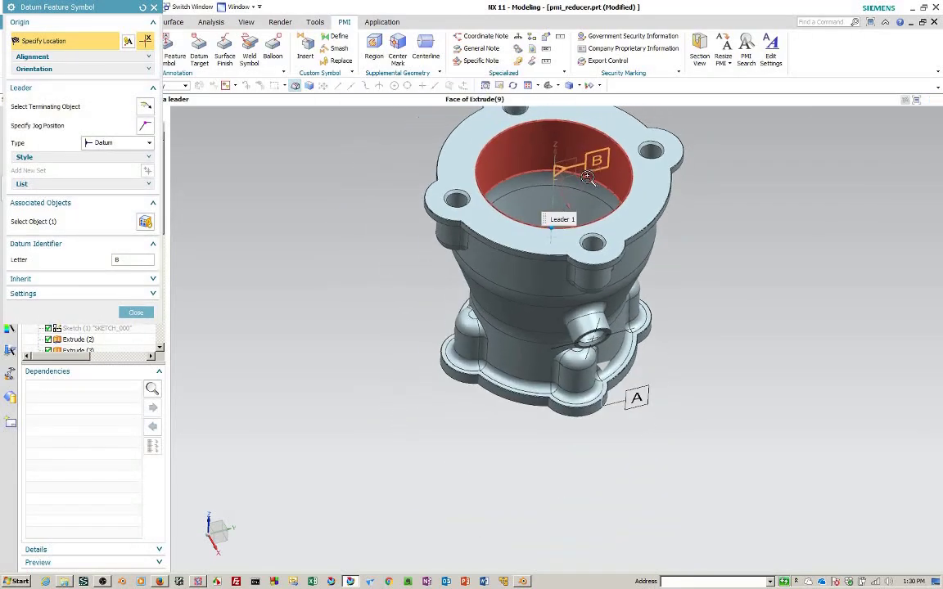
{"action": "scroll", "coordinate": [592, 97], "scroll_direction": "up", "scroll_amount": 4}
{"action": "scroll", "coordinate": [593, 101], "scroll_direction": "down", "scroll_amount": 4}
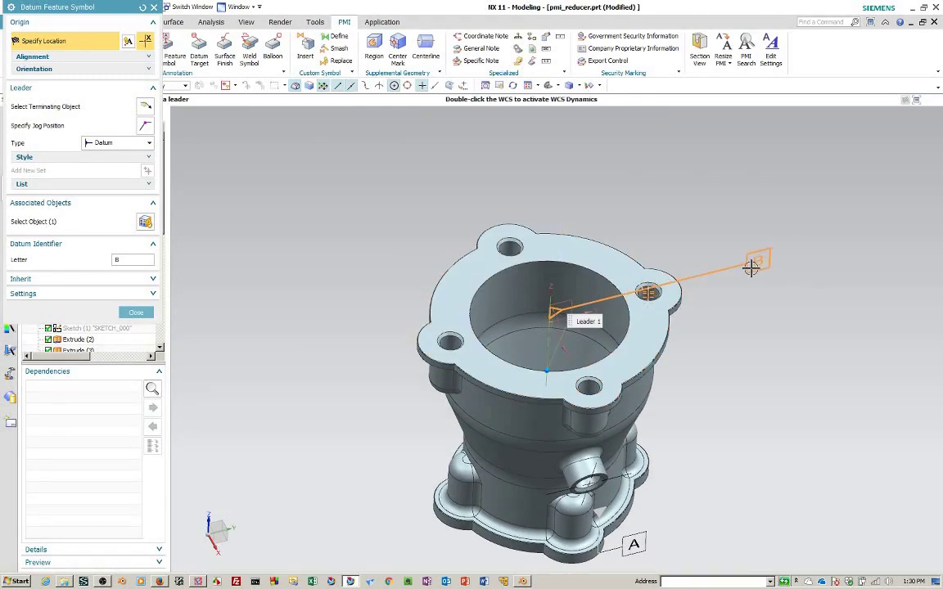
{"action": "left_click", "coordinate": [718, 267]}
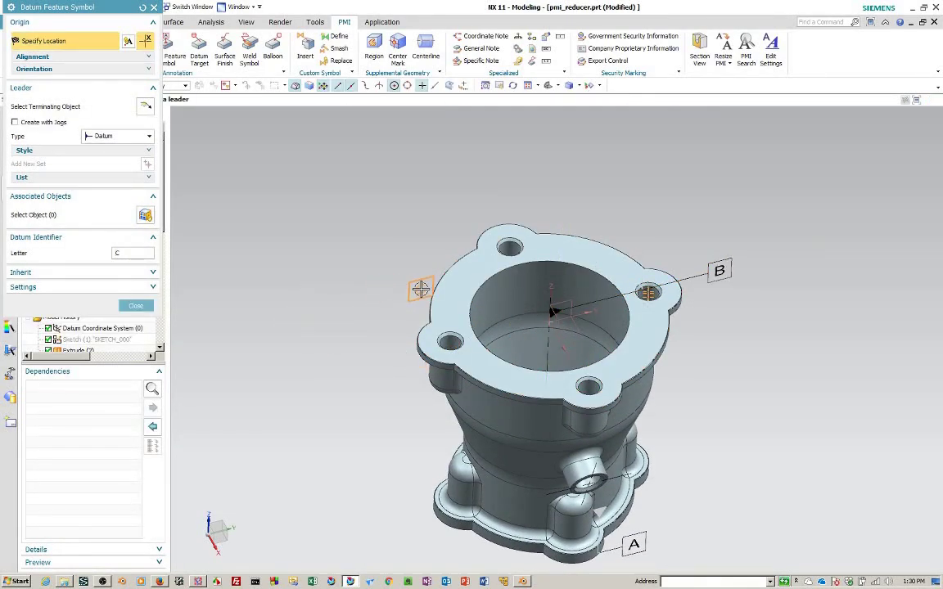
- Place datum feature symbol C with its leader on the upper flange's top face and finish the datum symbols
{"action": "left_click", "coordinate": [455, 304]}
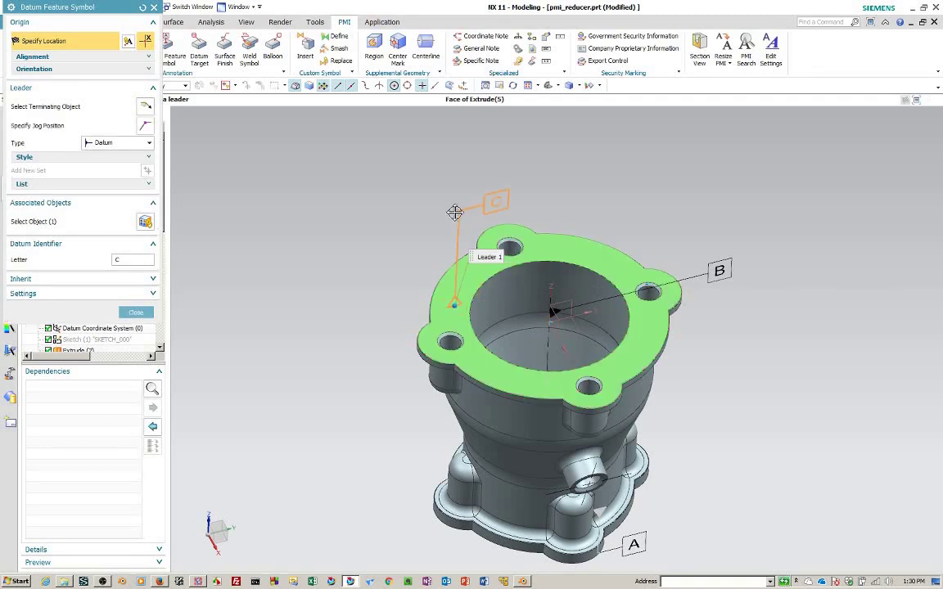
{"action": "left_click", "coordinate": [337, 261]}
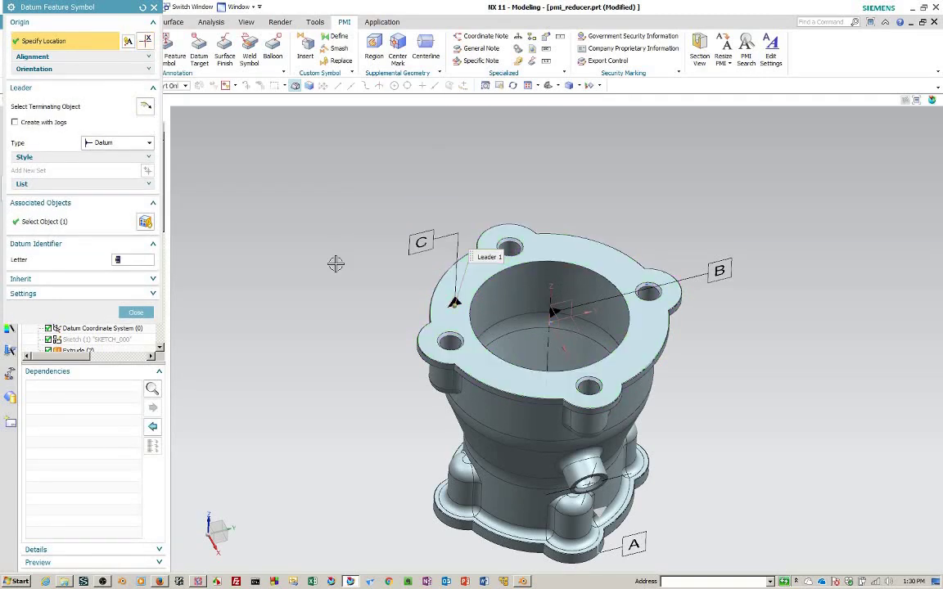
{"action": "left_click", "coordinate": [136, 305]}
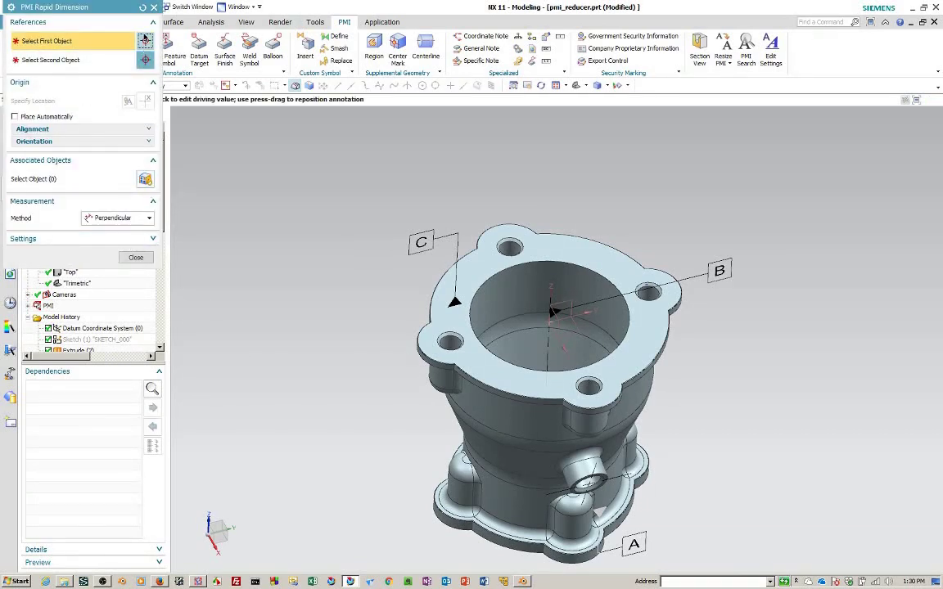
- Create a perpendicular PMI rapid dimension between the upper flange's top face and the base flange's underside face
{"action": "left_click", "coordinate": [142, 7]}
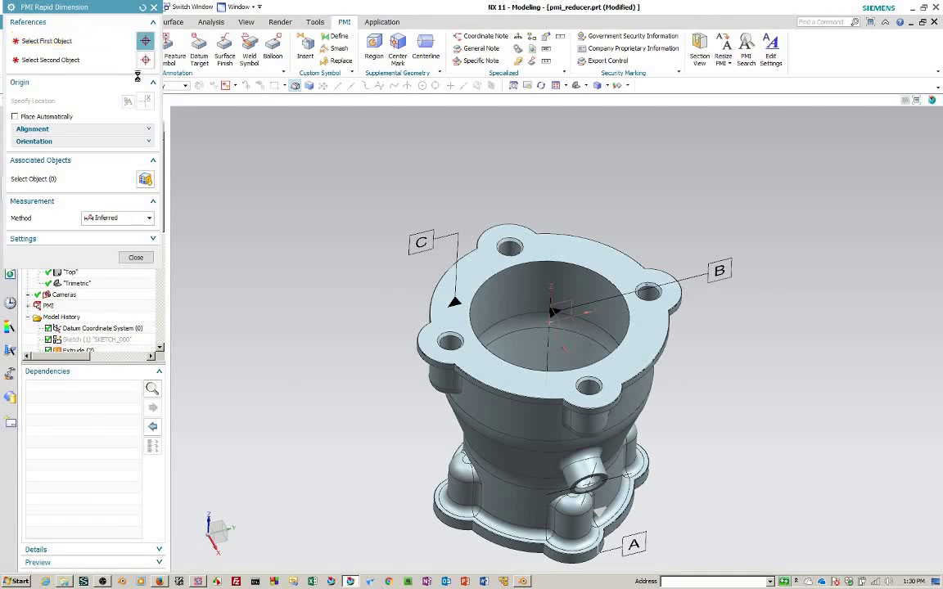
{"action": "left_click", "coordinate": [120, 217]}
{"action": "left_click", "coordinate": [111, 262]}
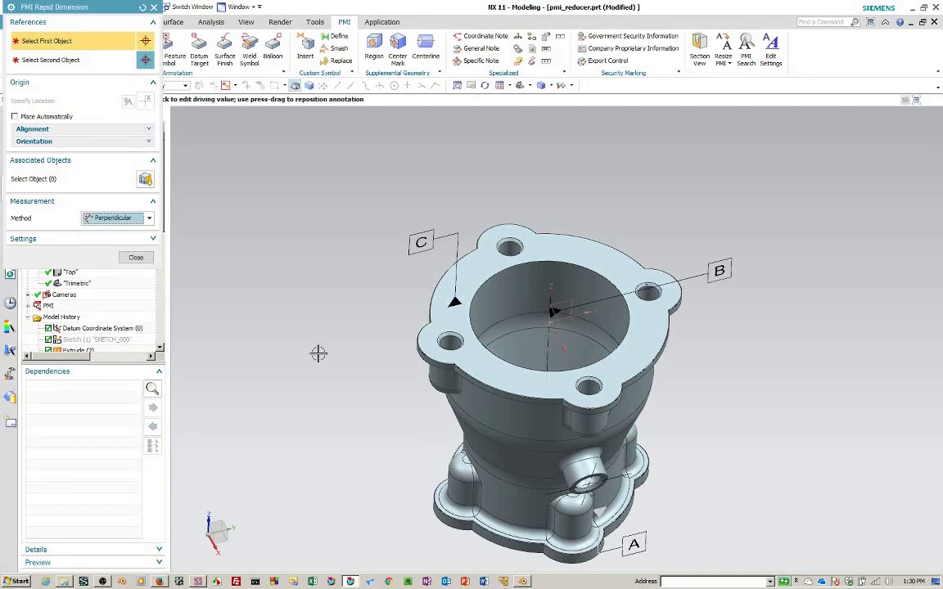
{"action": "left_click", "coordinate": [475, 292]}
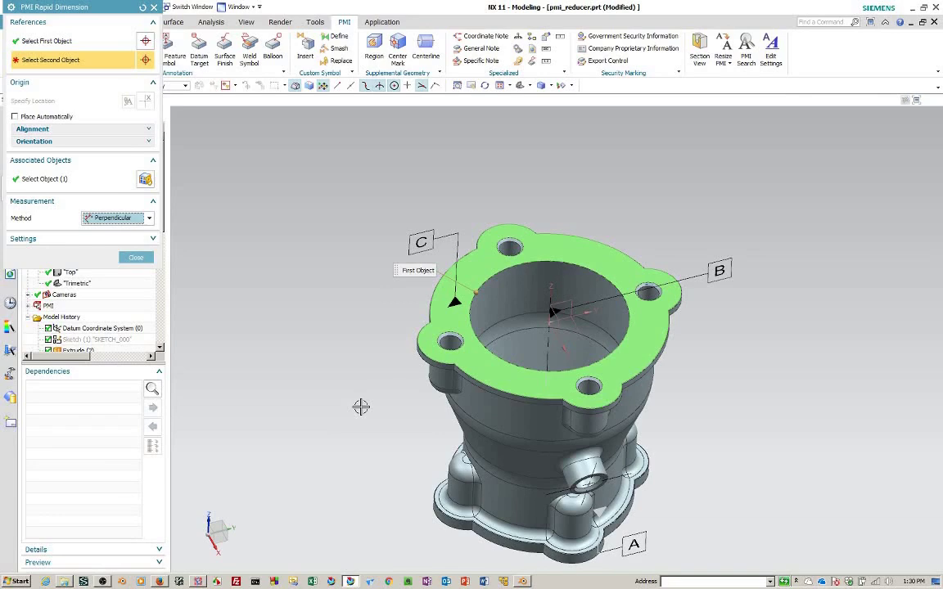
{"action": "middle_click_drag", "start_coordinate": [360, 407], "coordinate": [364, 353]}
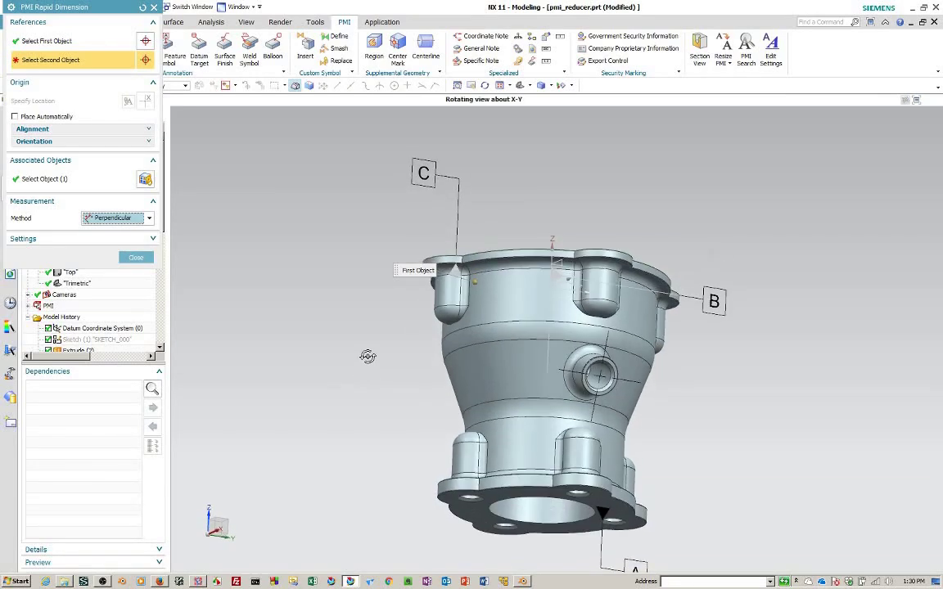
{"action": "left_click", "coordinate": [477, 517]}
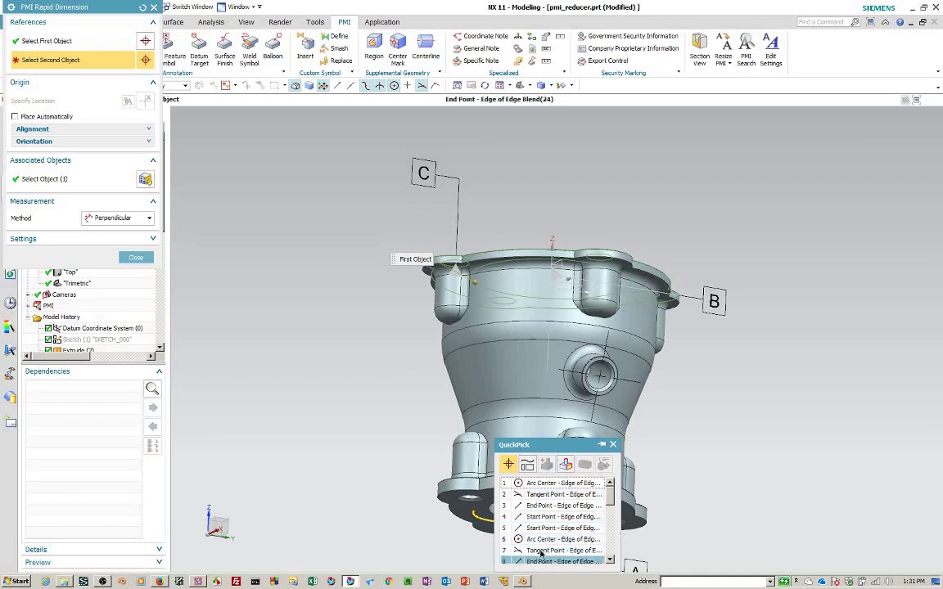
{"action": "scroll", "coordinate": [609, 497], "scroll_direction": "down", "scroll_amount": 6}
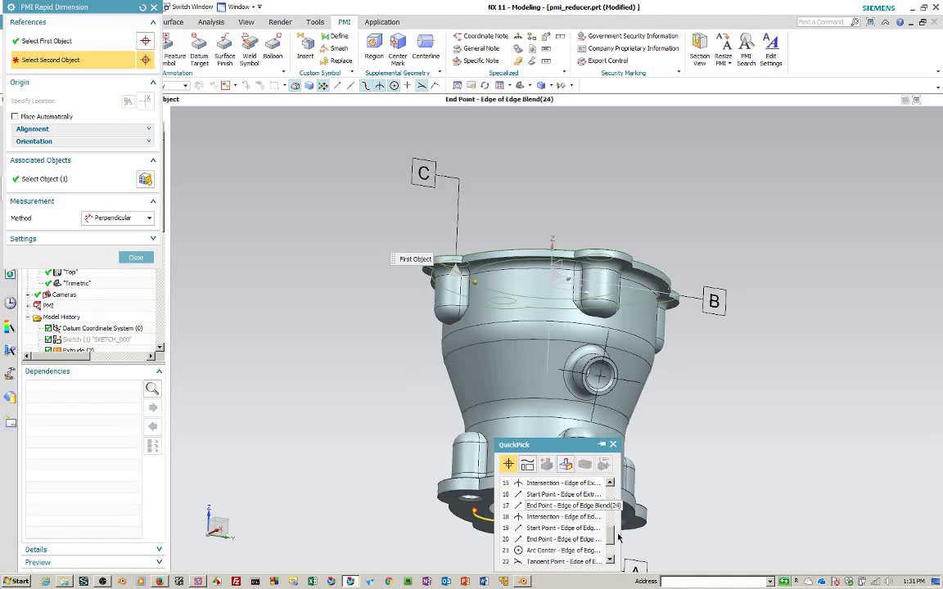
{"action": "left_click", "coordinate": [577, 539]}
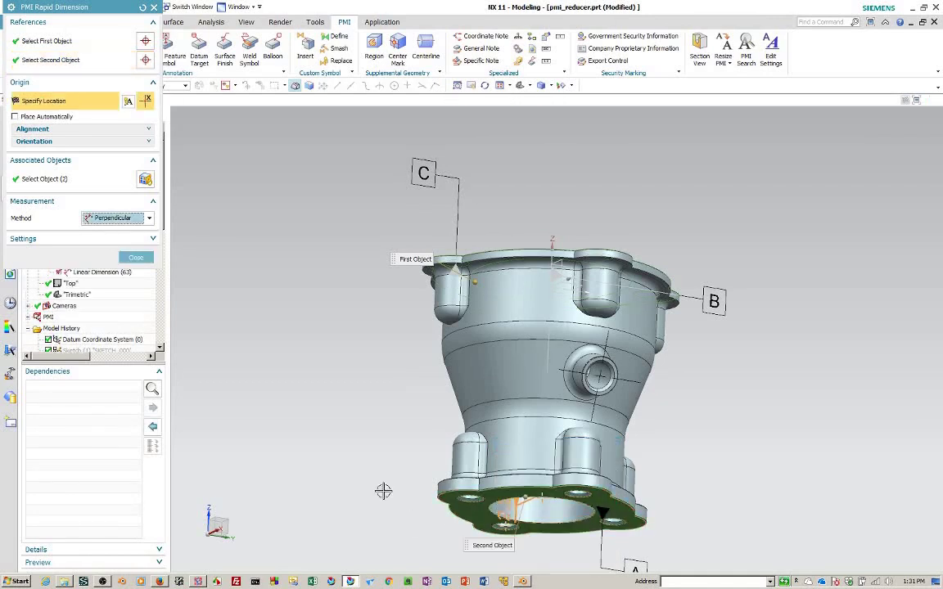
{"action": "left_click", "coordinate": [370, 405]}
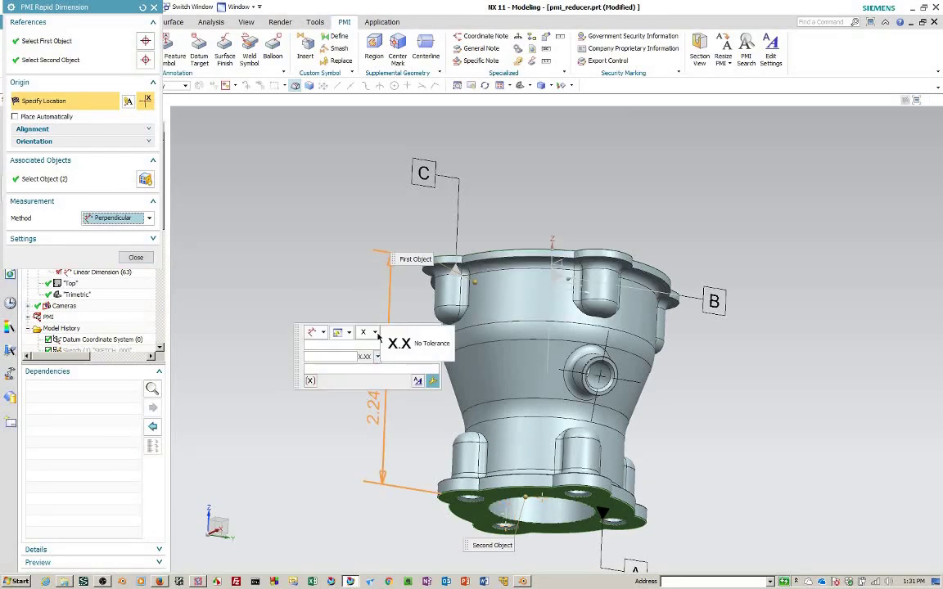
- Give the overall height dimension an equal bilateral tolerance of 0.004 and horizontal text orientation
{"action": "left_click", "coordinate": [373, 332]}
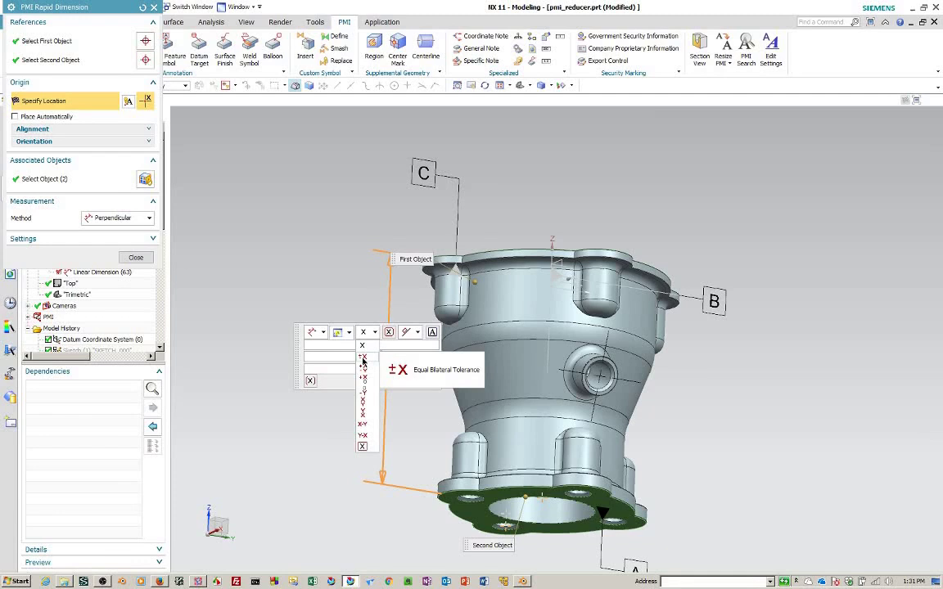
{"action": "left_click", "coordinate": [363, 361]}
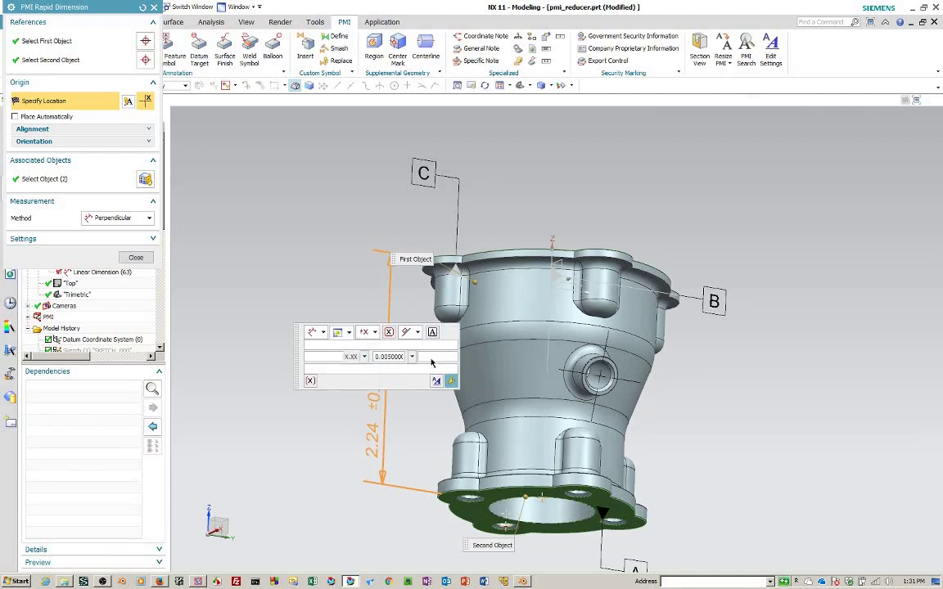
{"action": "left_click", "coordinate": [396, 358]}
{"action": "type", "text": "0."}
{"action": "left_click", "coordinate": [405, 334]}
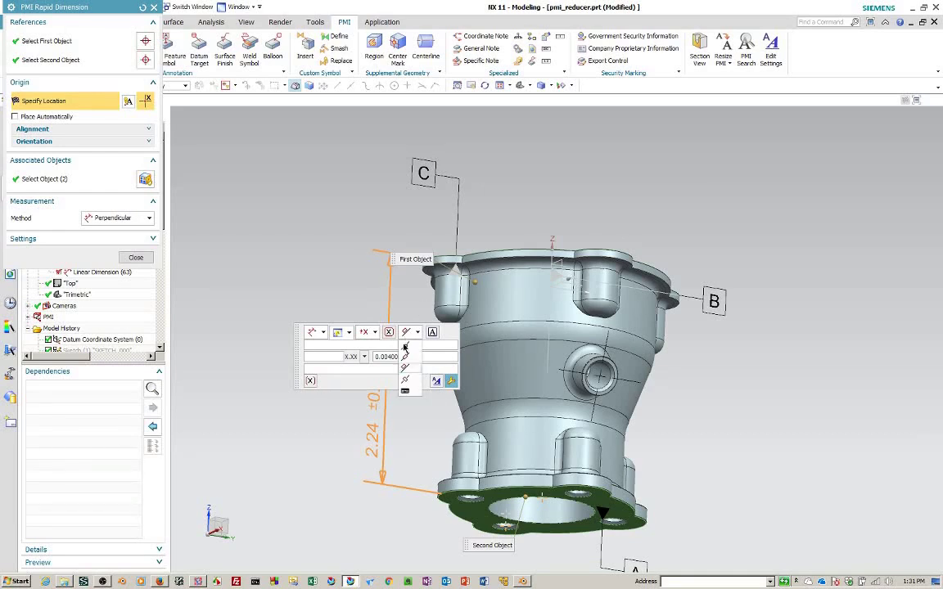
{"action": "left_click", "coordinate": [404, 355]}
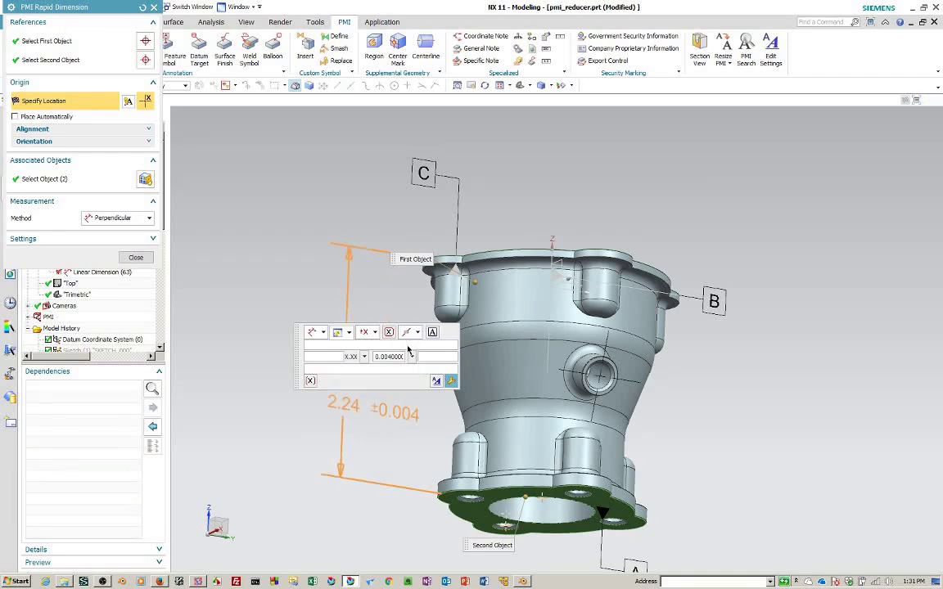
- Show trailing zeros in the overall height dimension and place it beside the reducer body
{"action": "left_click", "coordinate": [437, 381]}
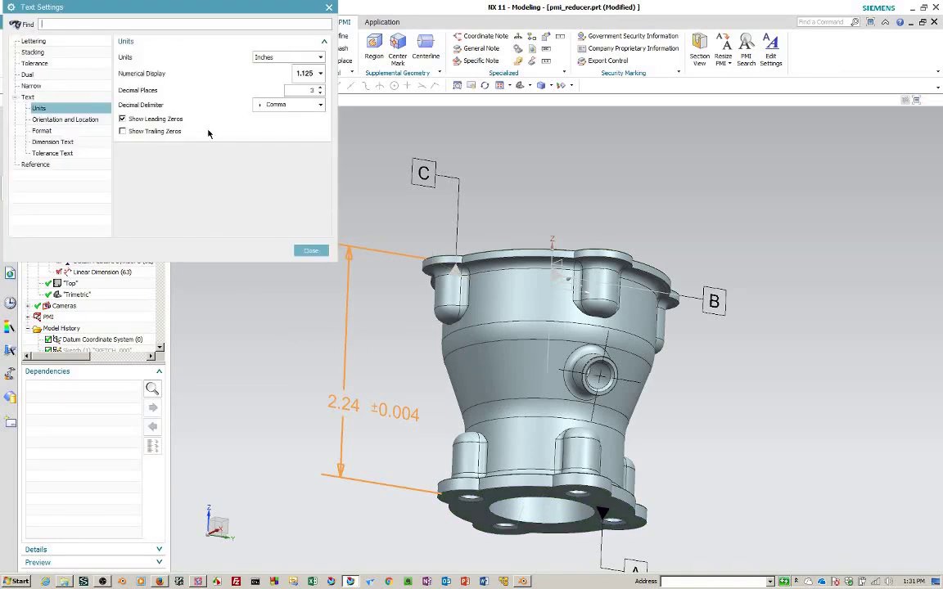
{"action": "left_click", "coordinate": [123, 132]}
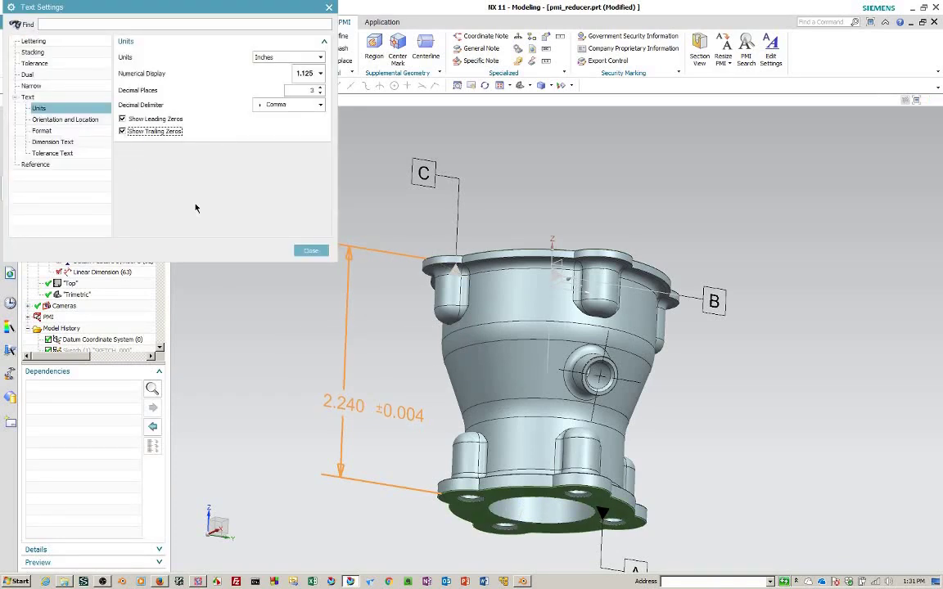
{"action": "left_click", "coordinate": [311, 250]}
{"action": "left_click", "coordinate": [360, 364]}
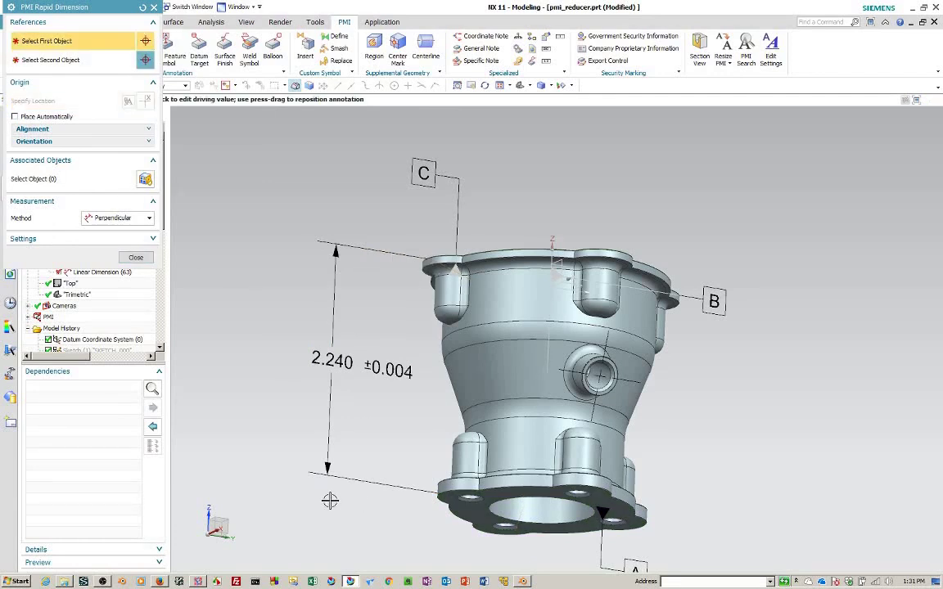
- Create a perpendicular dimension from the base flange's underside face to the side port's center mark
{"action": "left_click", "coordinate": [628, 514]}
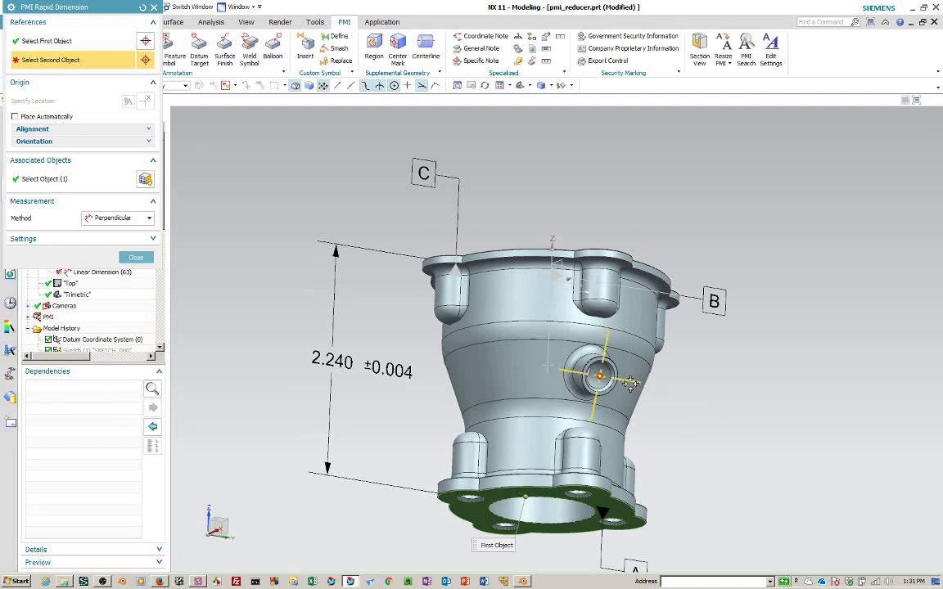
{"action": "left_click", "coordinate": [598, 373]}
{"action": "mouse_move", "coordinate": [774, 444]}
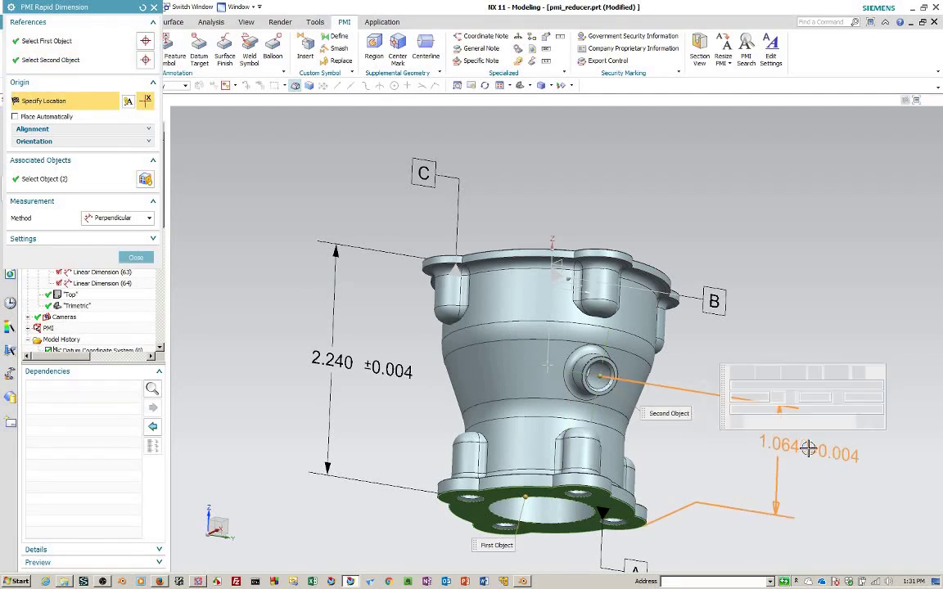
- Give the port height dimension a bilateral tolerance of +0.002/-0.003, place it beside the body on the port side and finish dimensioning
{"action": "left_click", "coordinate": [801, 374]}
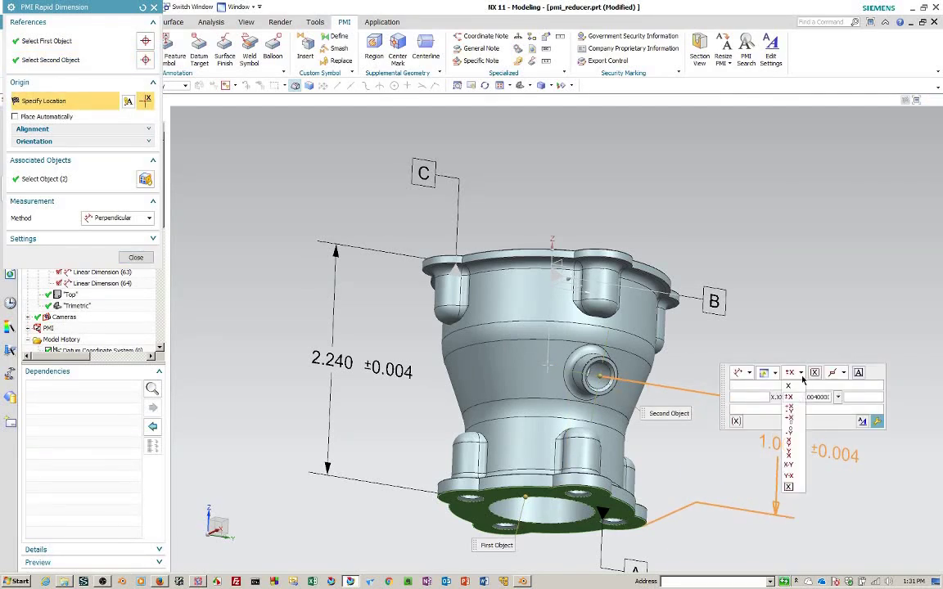
{"action": "left_click", "coordinate": [788, 407]}
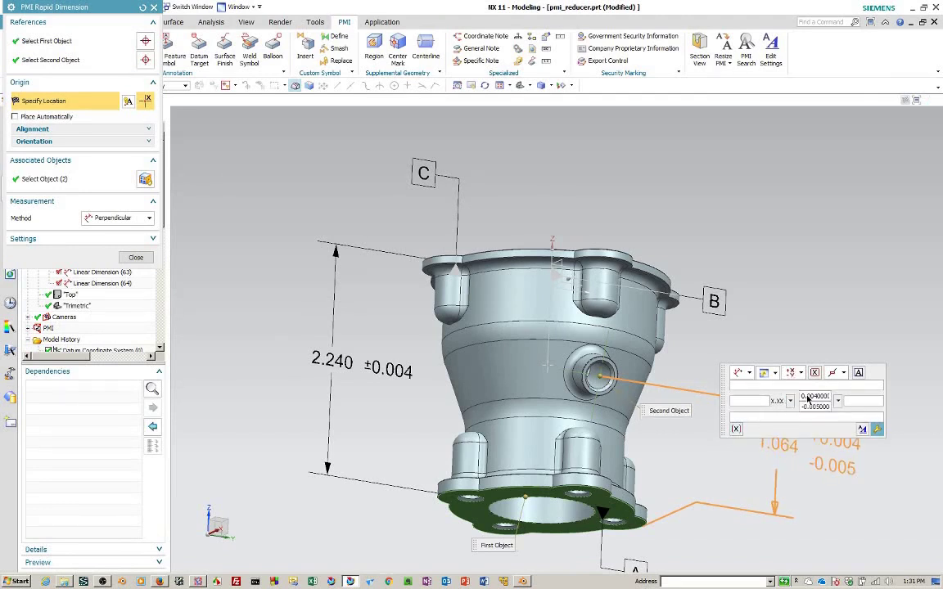
{"action": "double_click", "coordinate": [807, 397]}
{"action": "type", "text": "0"}
{"action": "key", "text": "Tab"}
{"action": "type", "text": "-"}
{"action": "type", "text": "0.003"}
{"action": "key", "text": "Return"}
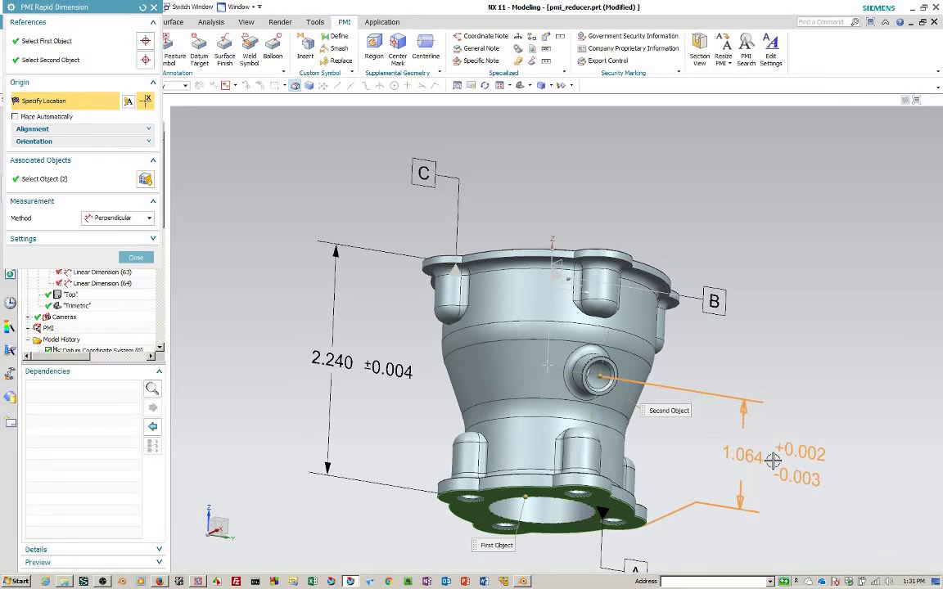
{"action": "left_click", "coordinate": [766, 461]}
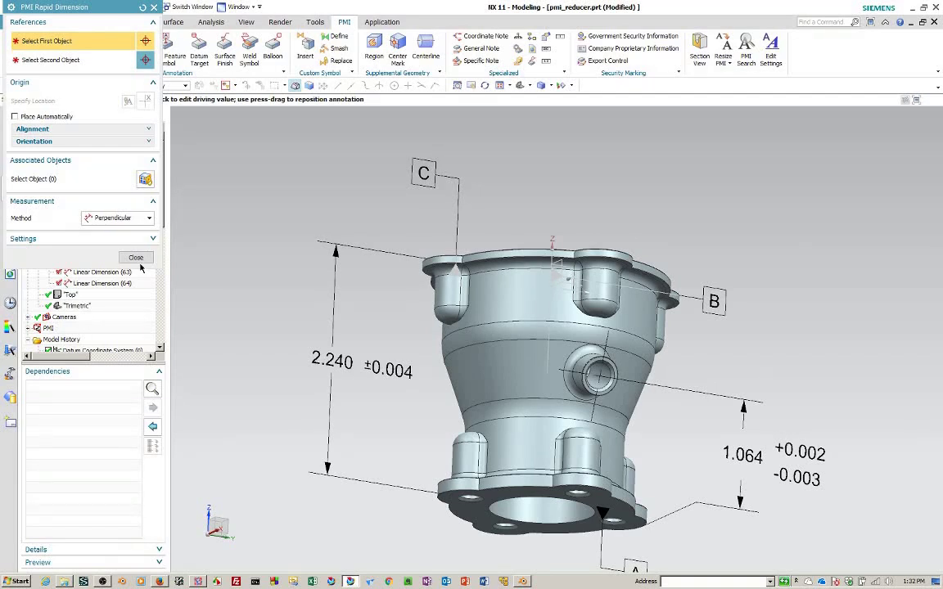
{"action": "left_click", "coordinate": [136, 258]}
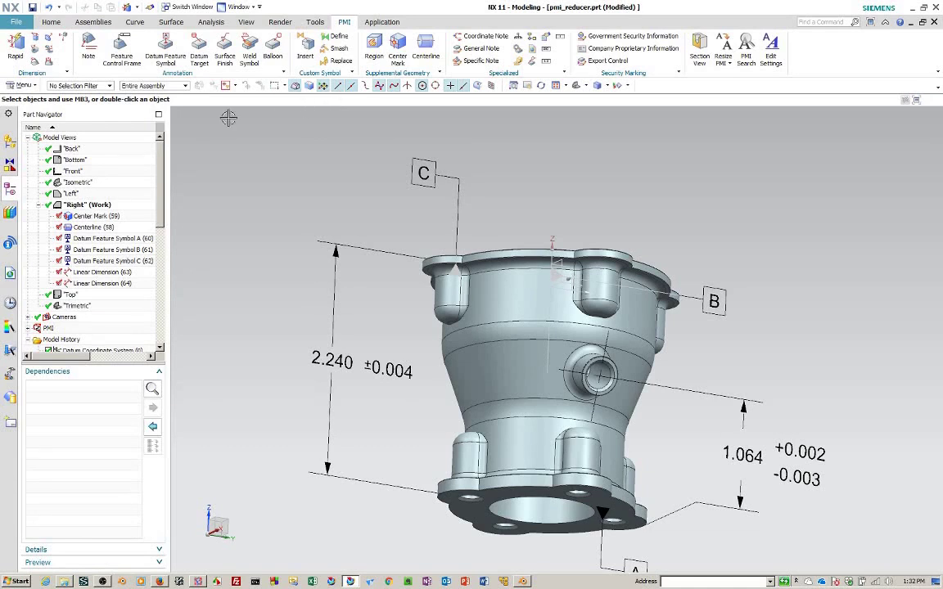
- Add a Flatness feature control frame from reset settings with tolerance 0.002, its leader on the base flange's underside face, placed near the base flange
{"action": "left_click", "coordinate": [121, 48]}
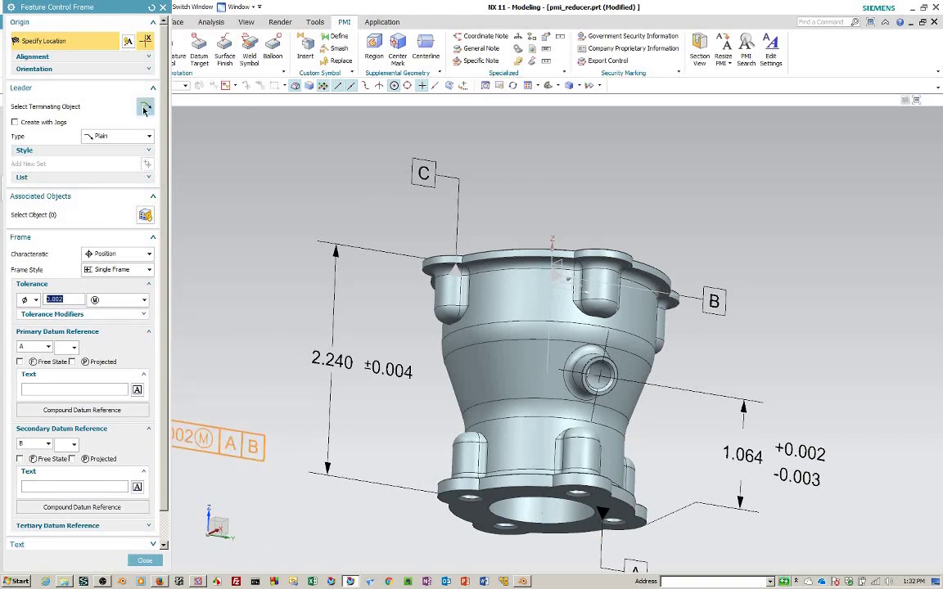
{"action": "left_click", "coordinate": [147, 45]}
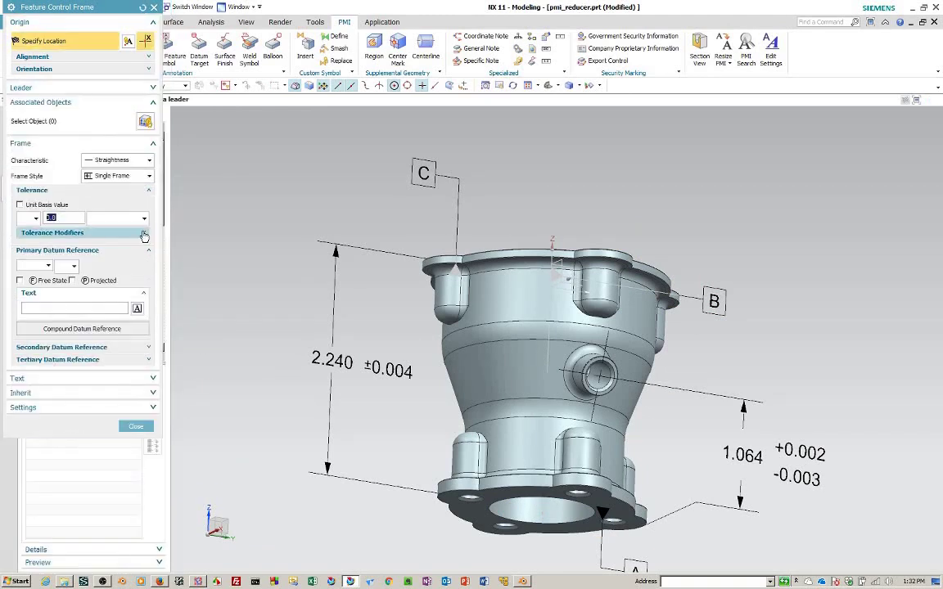
{"action": "left_click", "coordinate": [143, 162]}
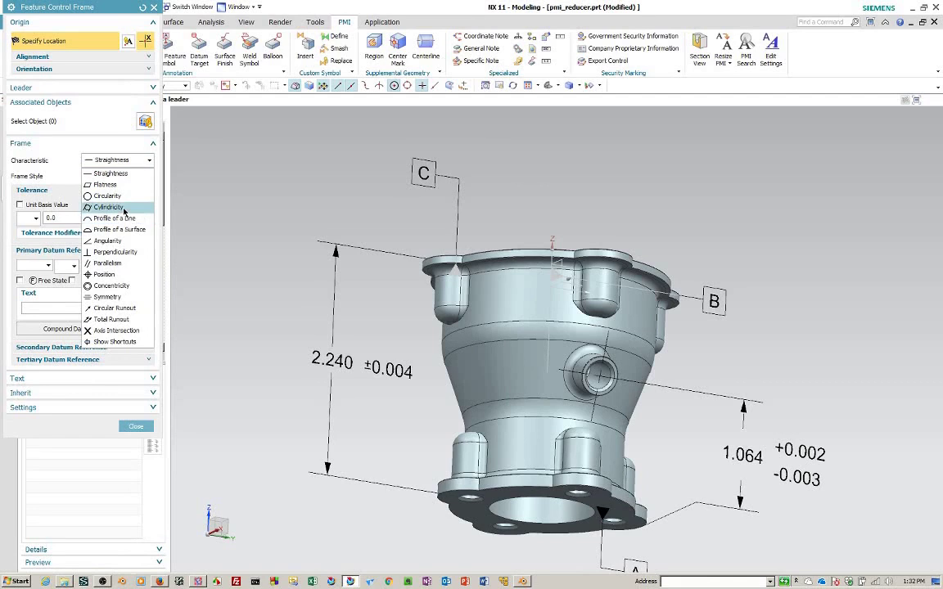
{"action": "left_click", "coordinate": [107, 185]}
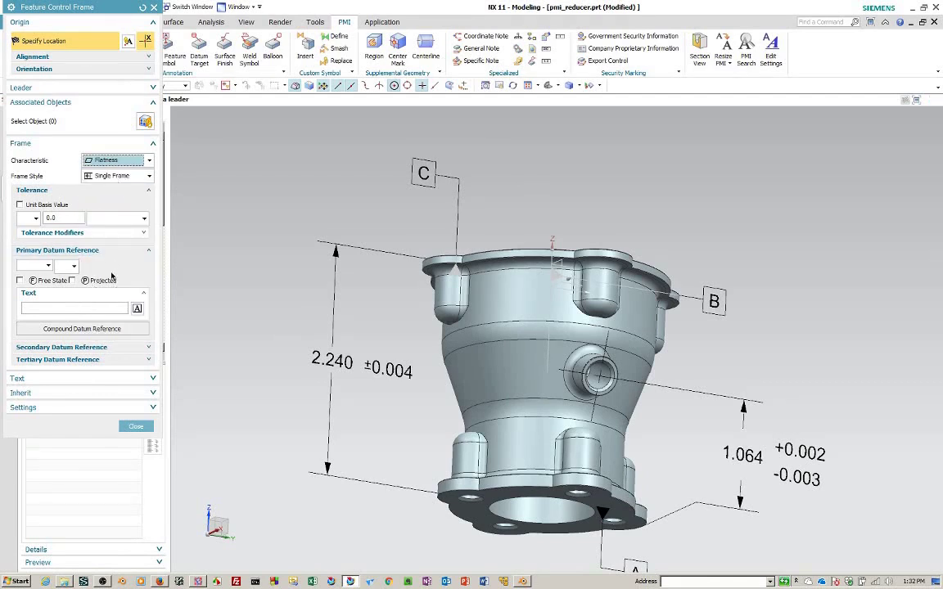
{"action": "left_click", "coordinate": [479, 512]}
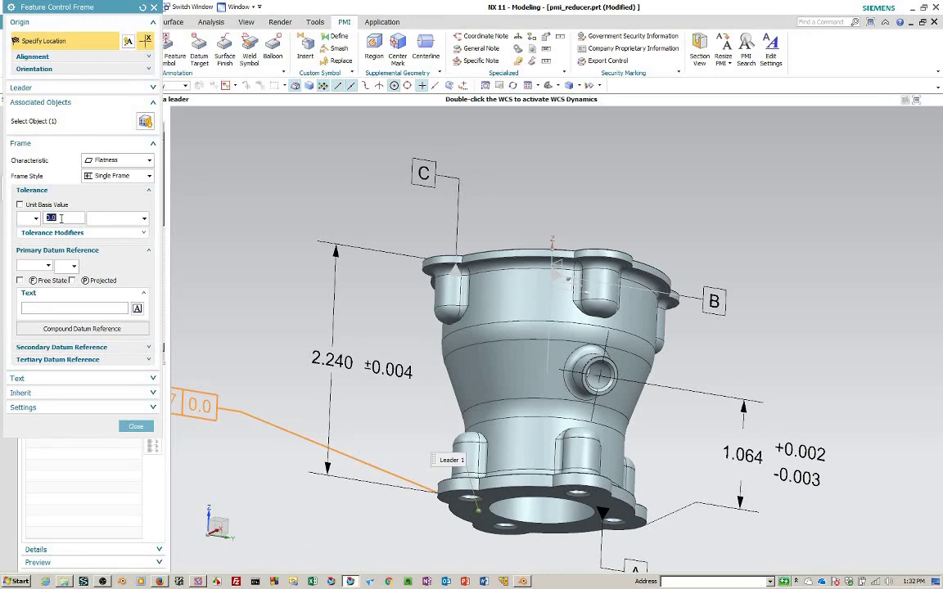
{"action": "type", "text": "0."}
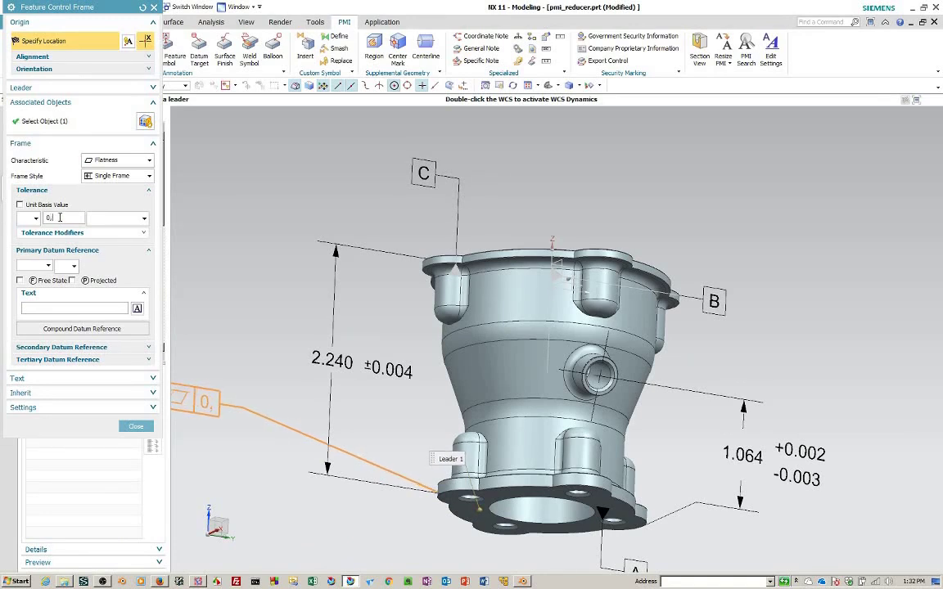
{"action": "type", "text": "002"}
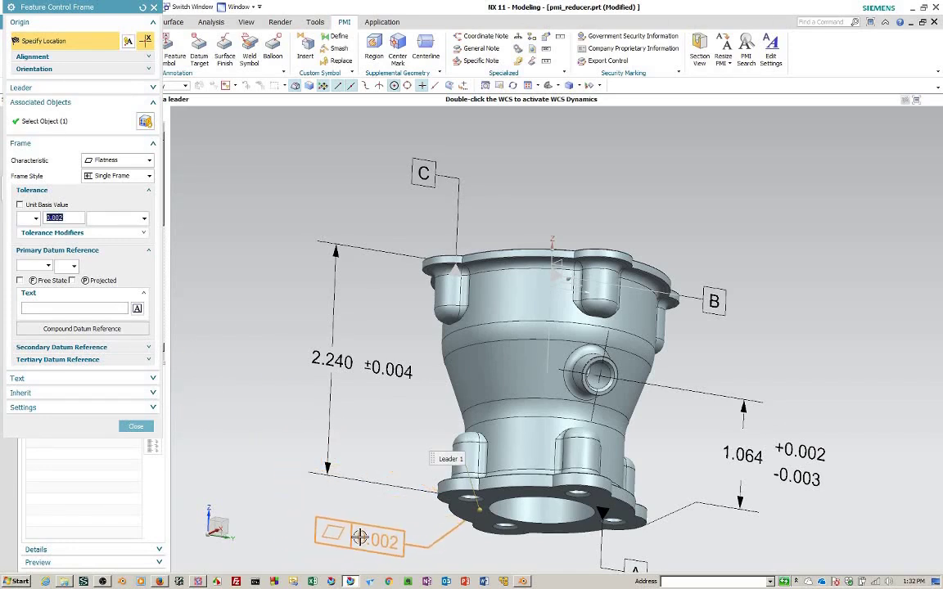
{"action": "left_click", "coordinate": [357, 534]}
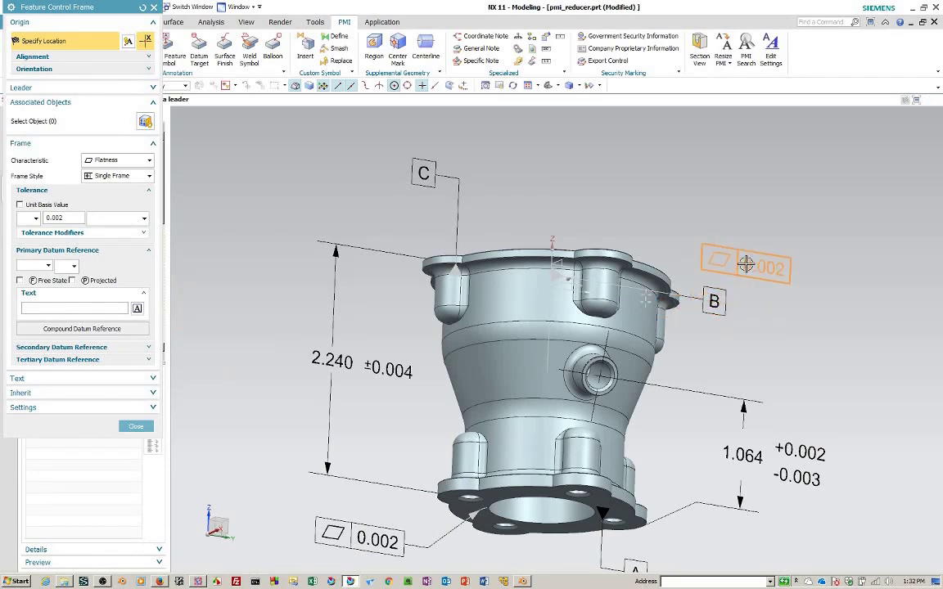
- Add a Parallelism feature control frame with tolerance 0.002 and primary datum A, its leader on the upper flange's top face, placed near datum symbol C
{"action": "middle_click_drag", "start_coordinate": [745, 264], "coordinate": [734, 329]}
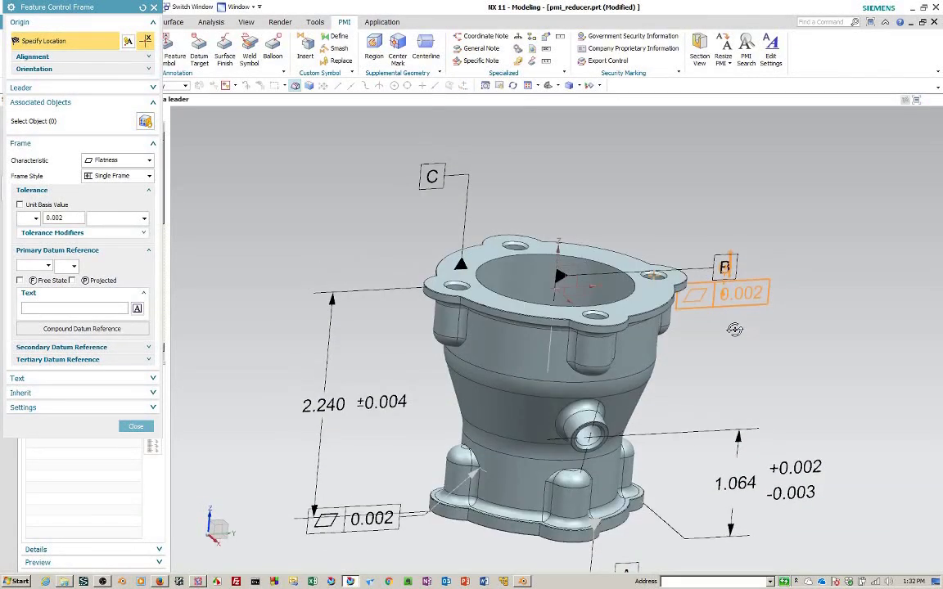
{"action": "left_click", "coordinate": [488, 300]}
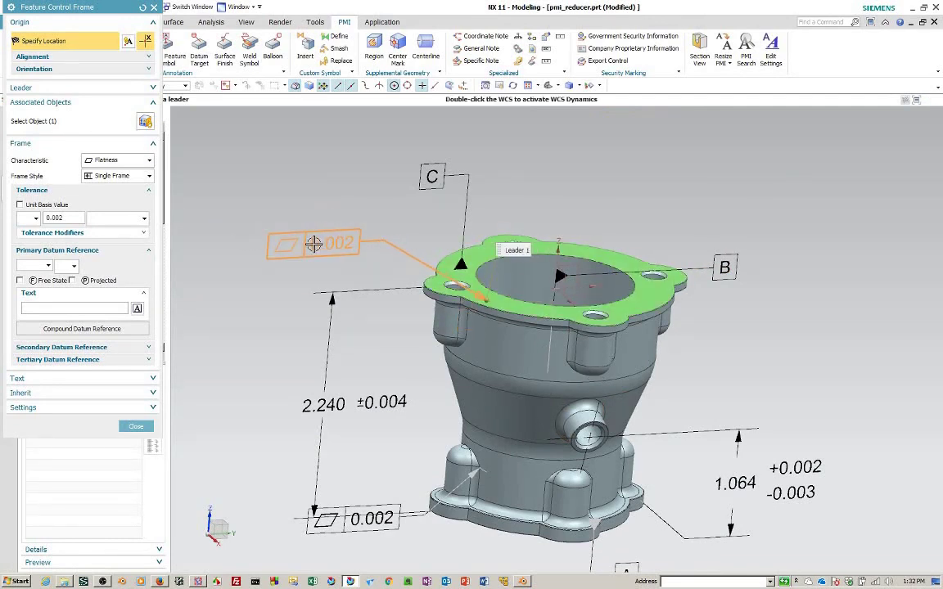
{"action": "left_click", "coordinate": [122, 160]}
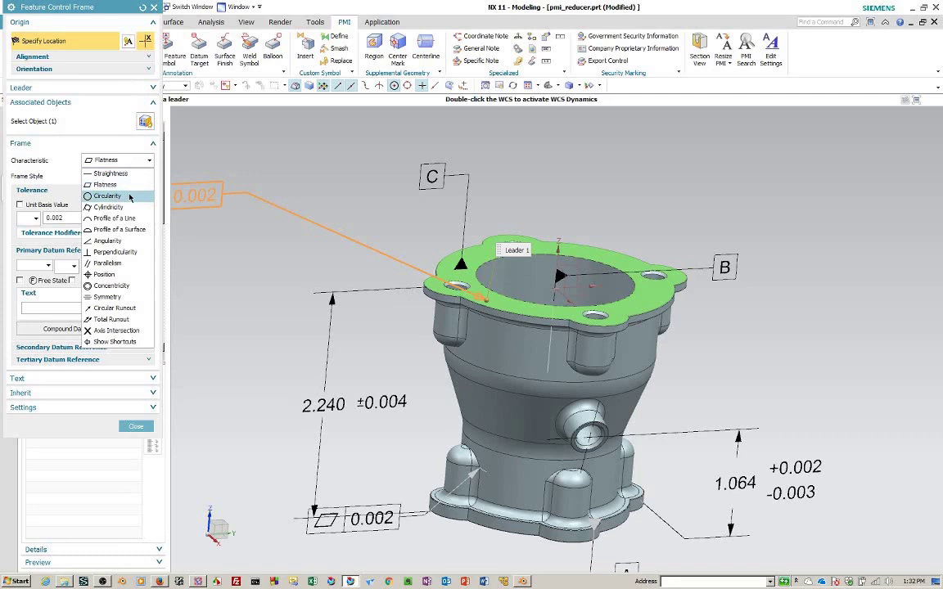
{"action": "left_click", "coordinate": [108, 263]}
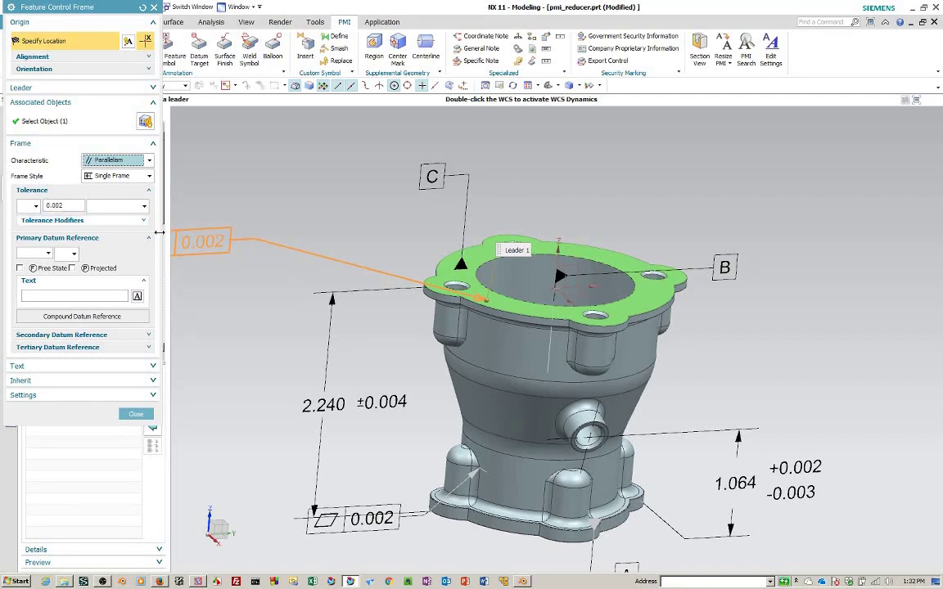
{"action": "left_click", "coordinate": [35, 208]}
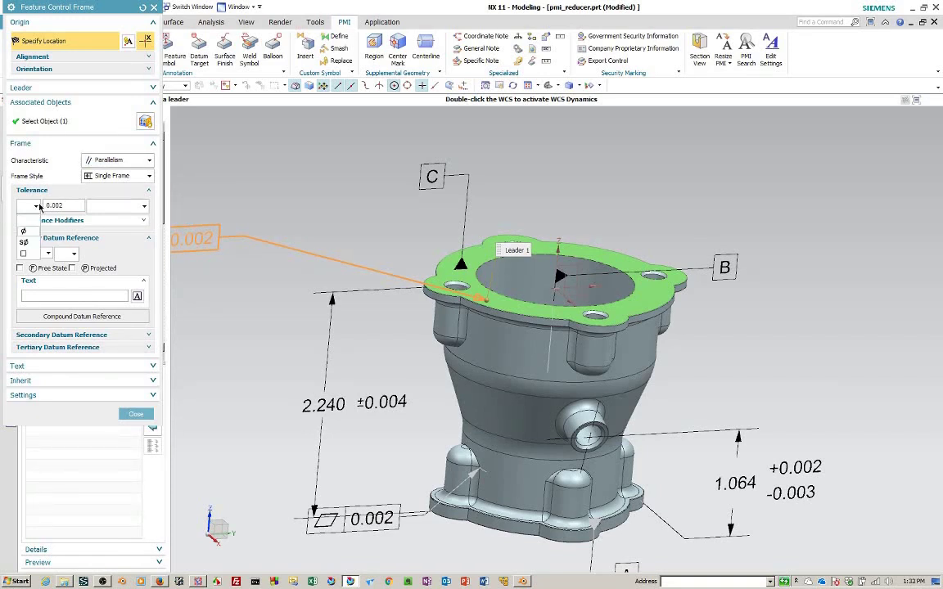
{"action": "left_click", "coordinate": [38, 208]}
{"action": "left_click", "coordinate": [49, 256]}
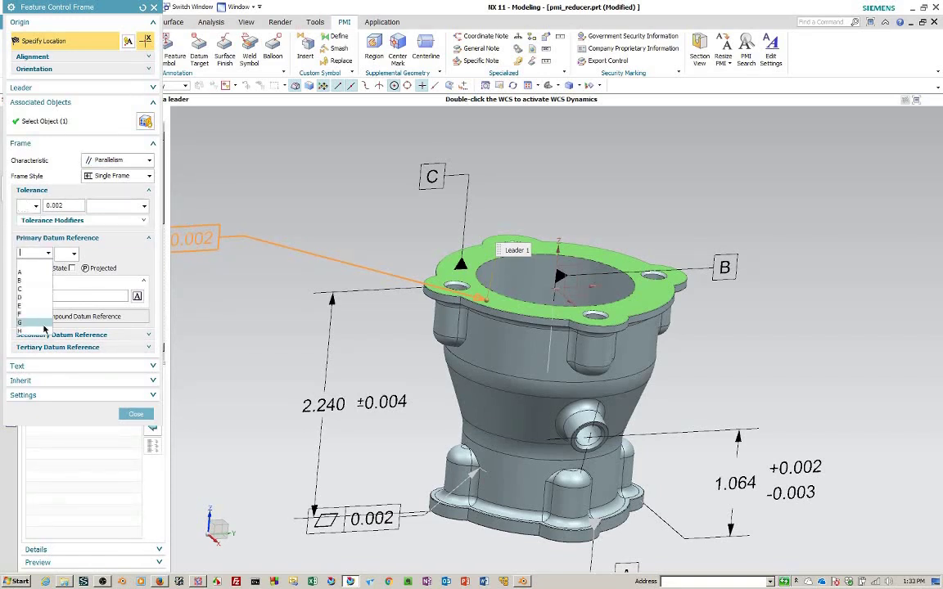
{"action": "left_click", "coordinate": [31, 265]}
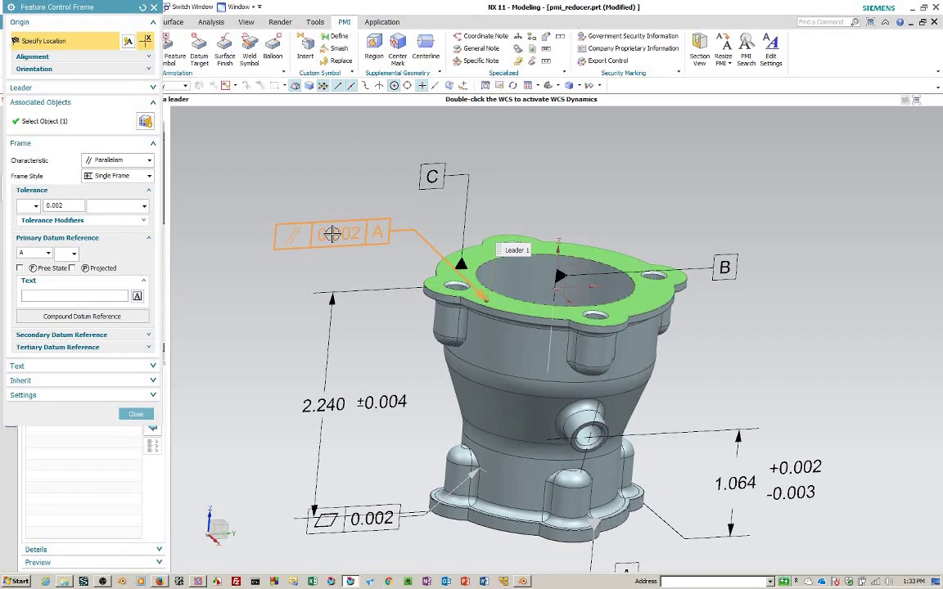
{"action": "left_click", "coordinate": [331, 234]}
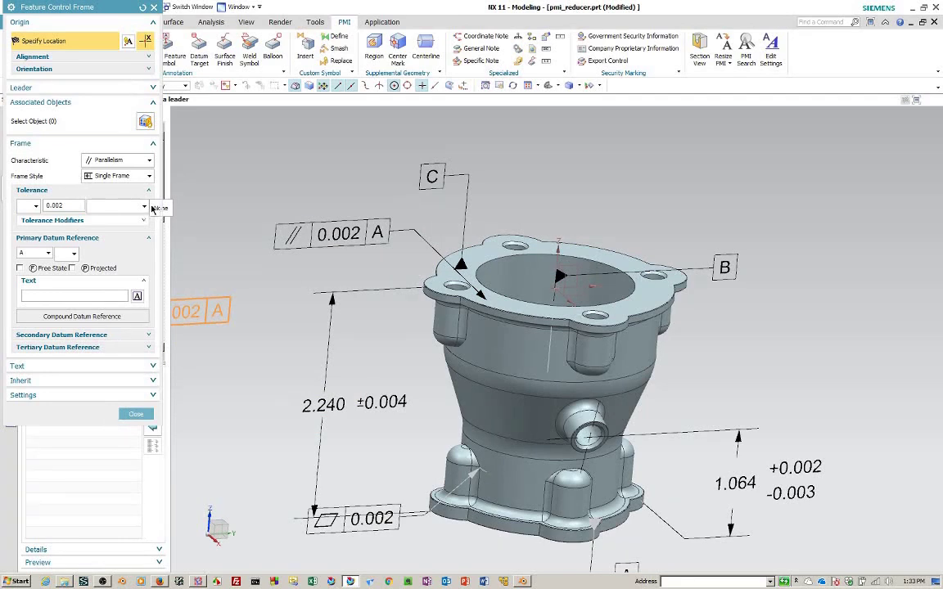
- Change the characteristic for the next feature control frame to Position
{"action": "left_click", "coordinate": [147, 160]}
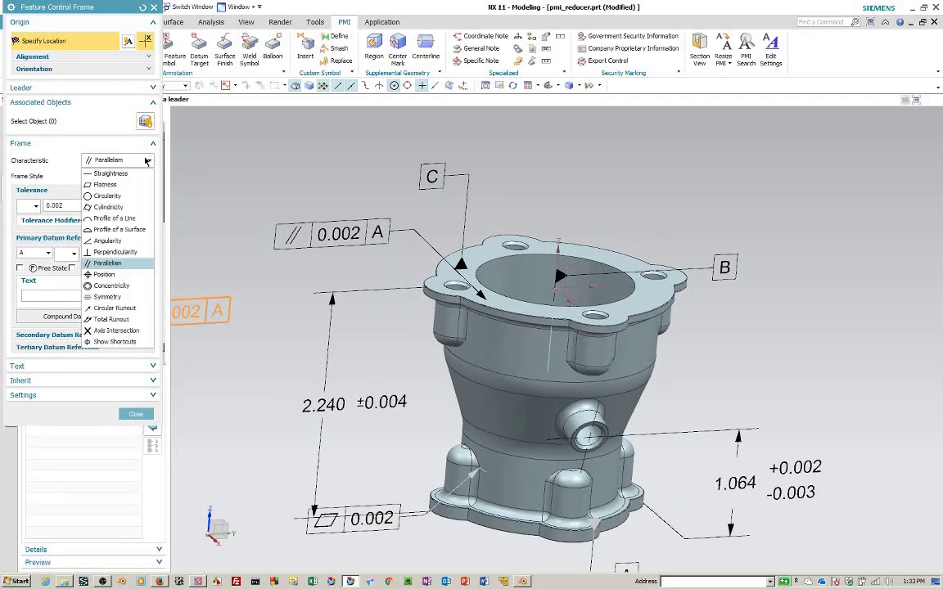
{"action": "left_click", "coordinate": [106, 274]}
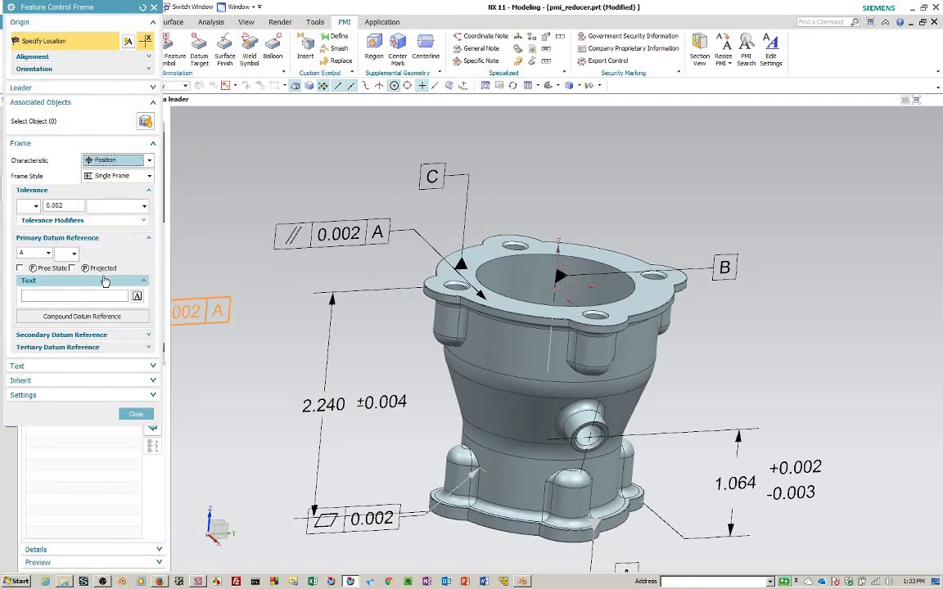
{"action": "left_click", "coordinate": [607, 436]}
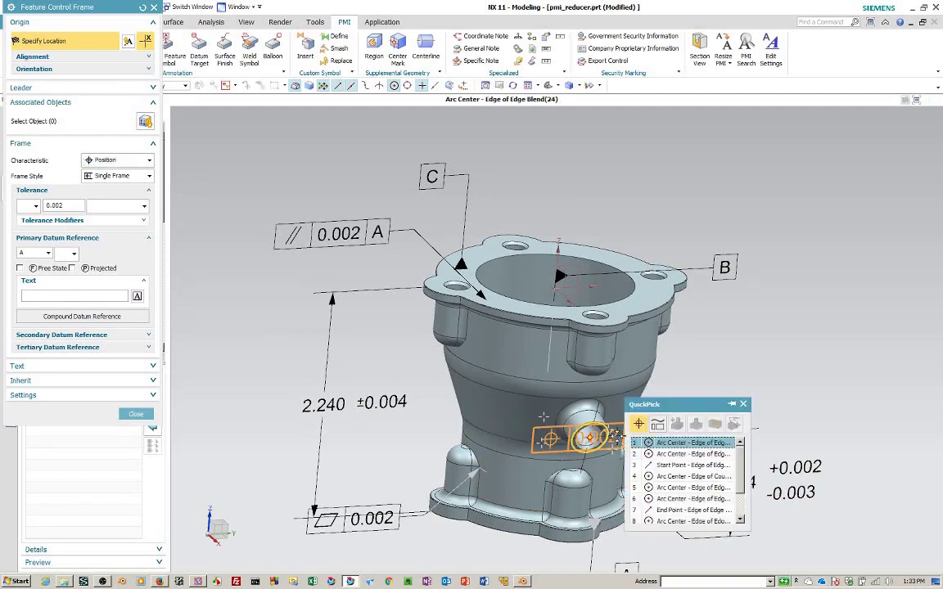
{"action": "left_click", "coordinate": [709, 448]}
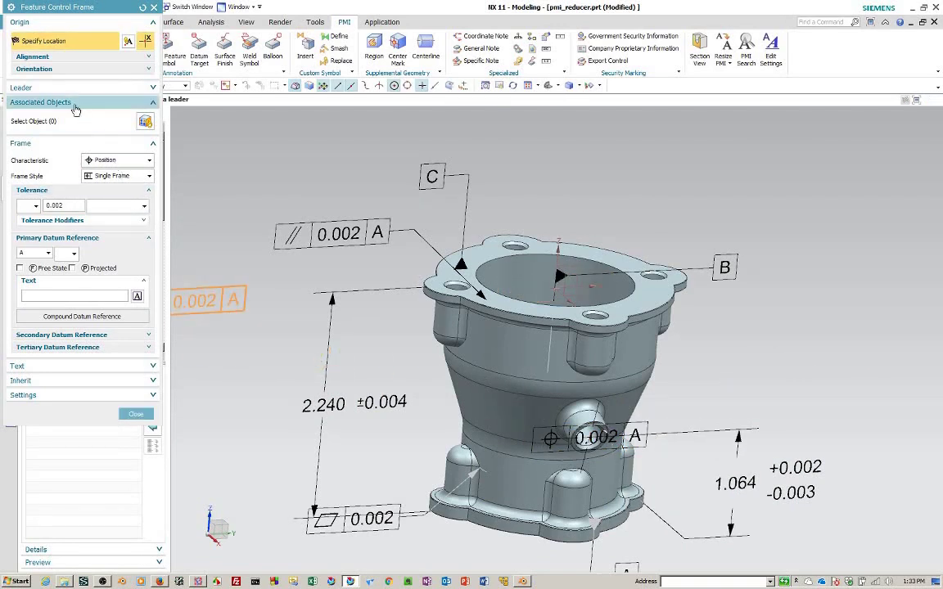
{"action": "left_click", "coordinate": [49, 88]}
{"action": "left_click", "coordinate": [47, 107]}
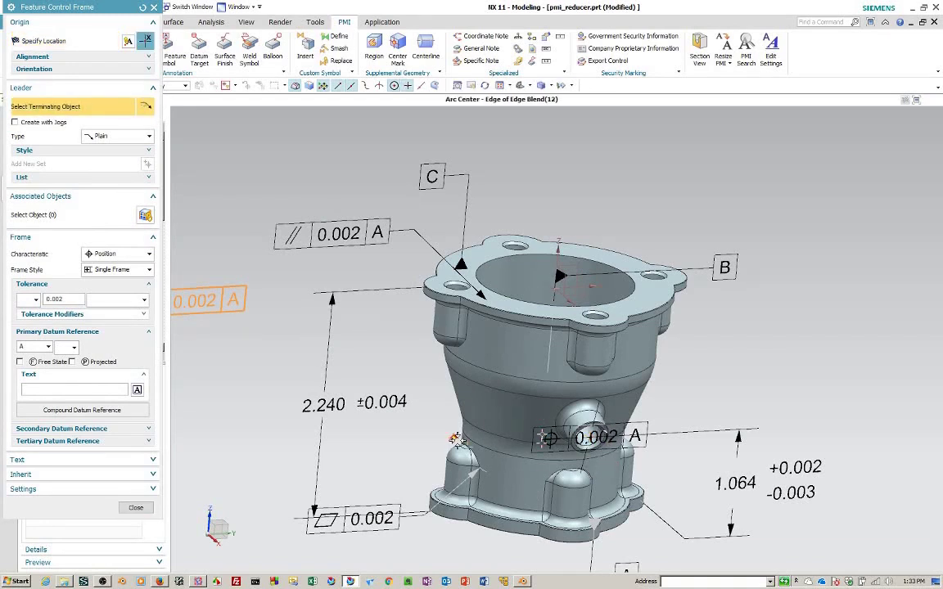
{"action": "key", "text": "Escape"}
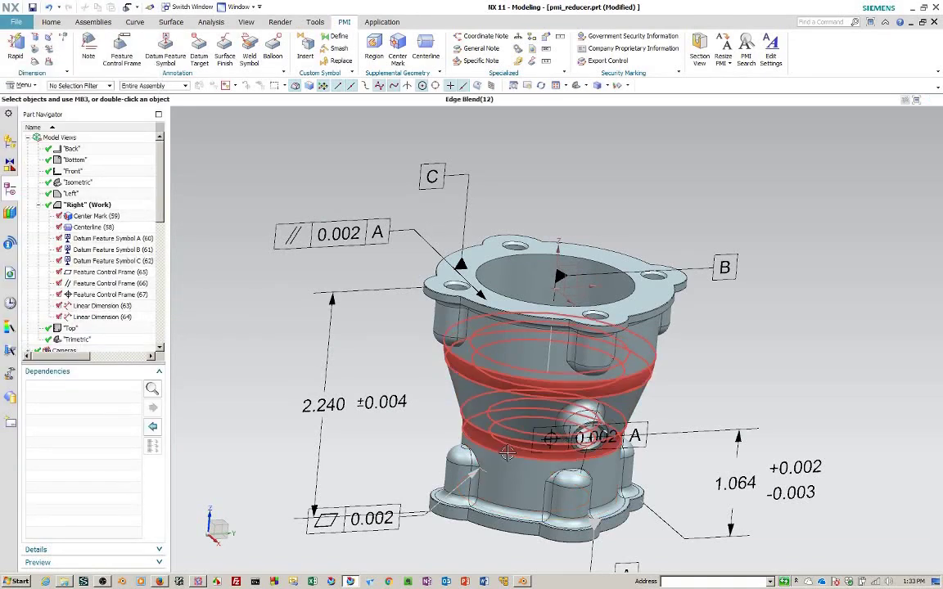
{"action": "left_click", "coordinate": [572, 438]}
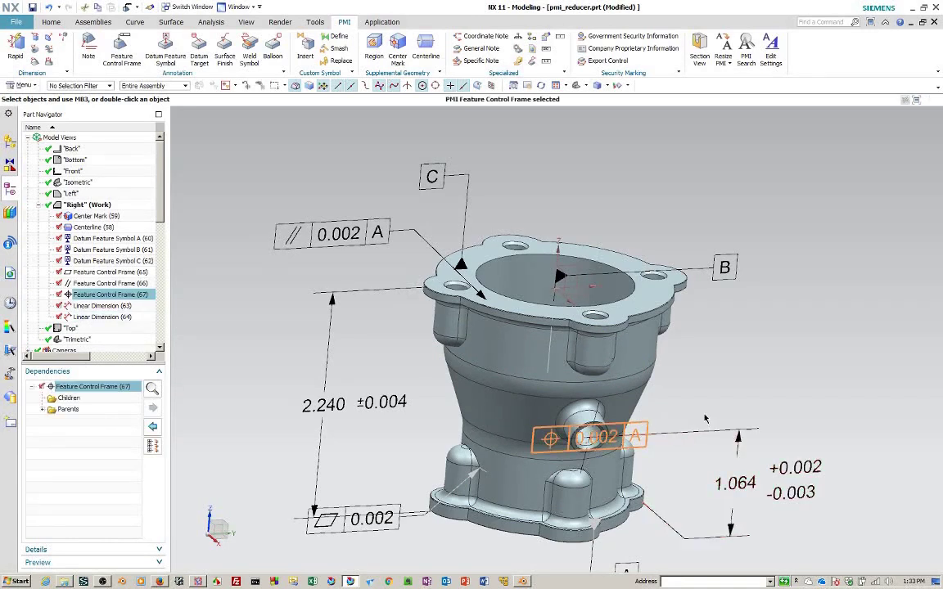
{"action": "key", "text": "Delete"}
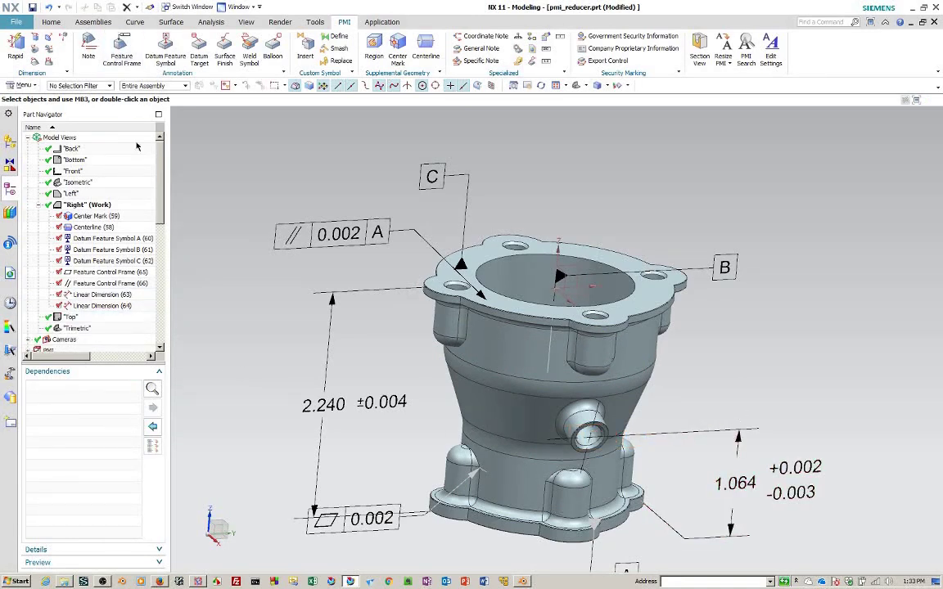
{"action": "left_click", "coordinate": [165, 58]}
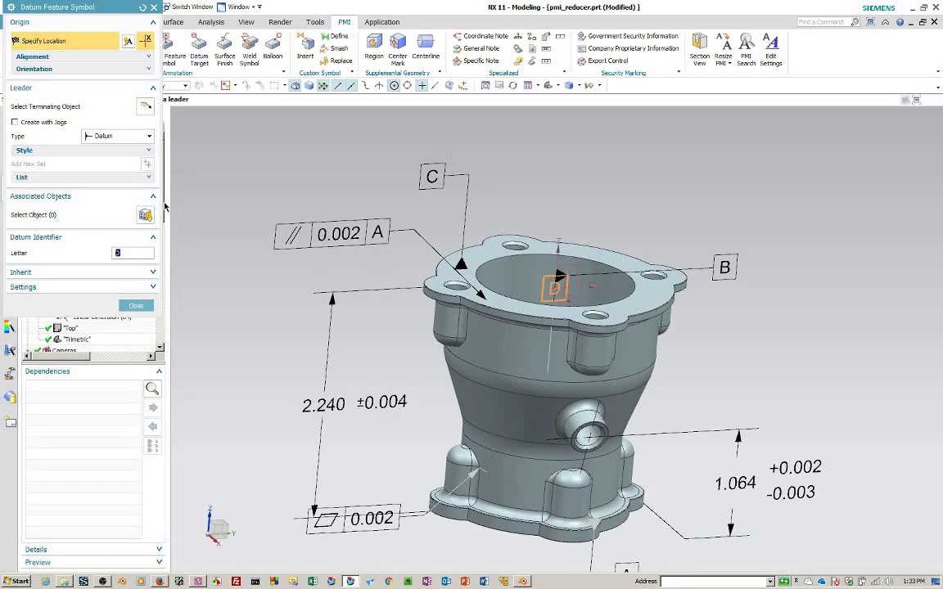
{"action": "left_click", "coordinate": [136, 305]}
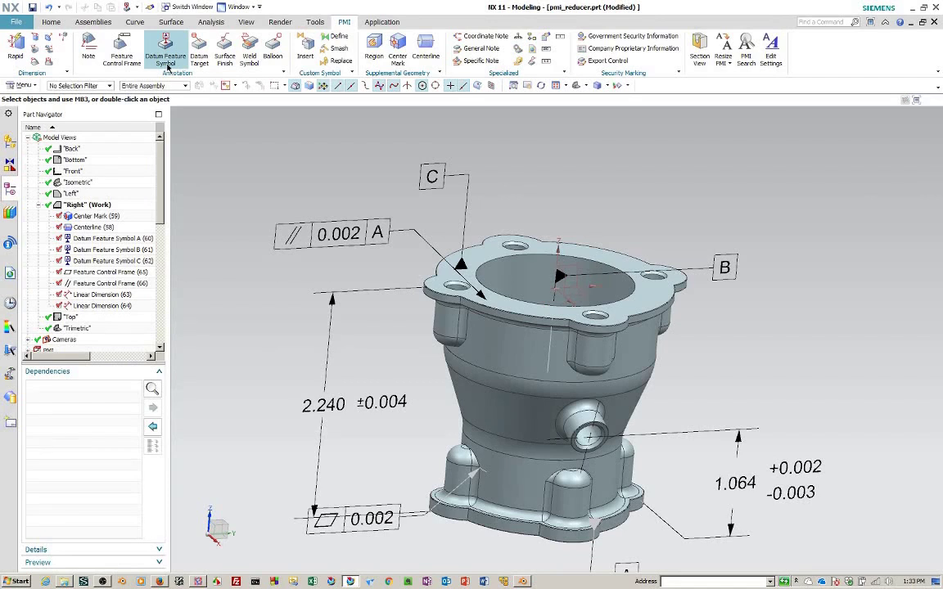
- Start a Position feature control frame and attach its leader to the side port's circular hole edge
{"action": "left_click", "coordinate": [113, 49]}
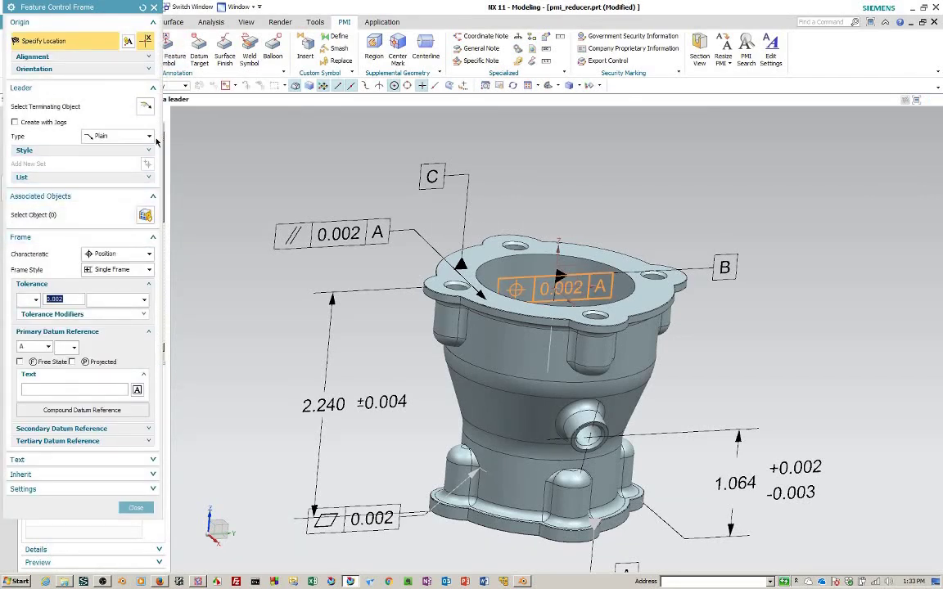
{"action": "left_click", "coordinate": [64, 106]}
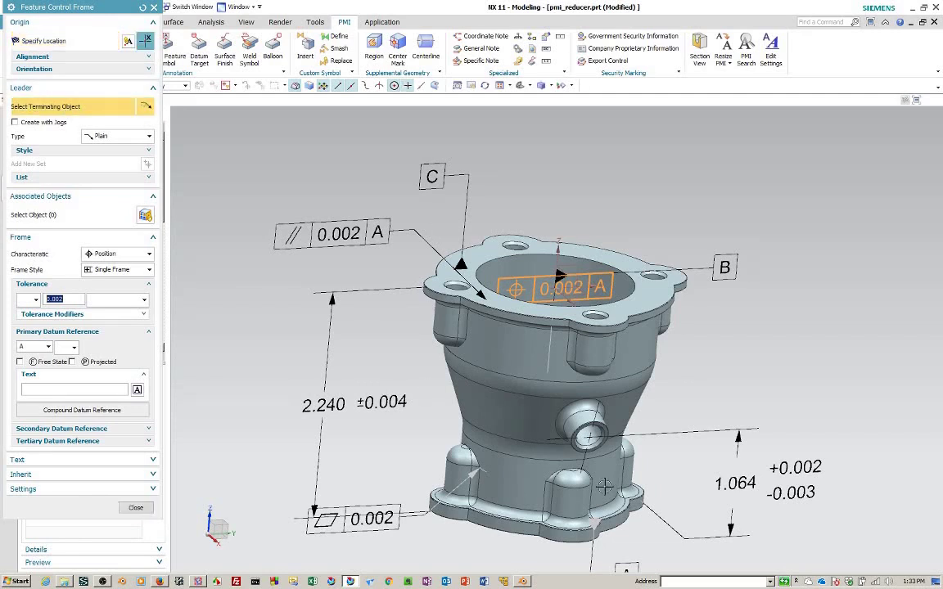
{"action": "left_click", "coordinate": [601, 431]}
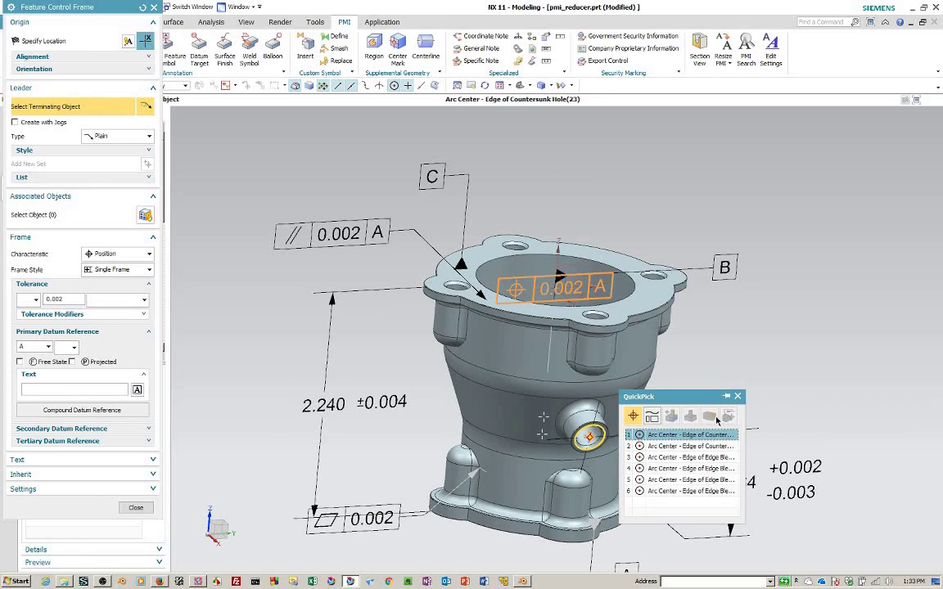
{"action": "left_click", "coordinate": [671, 467]}
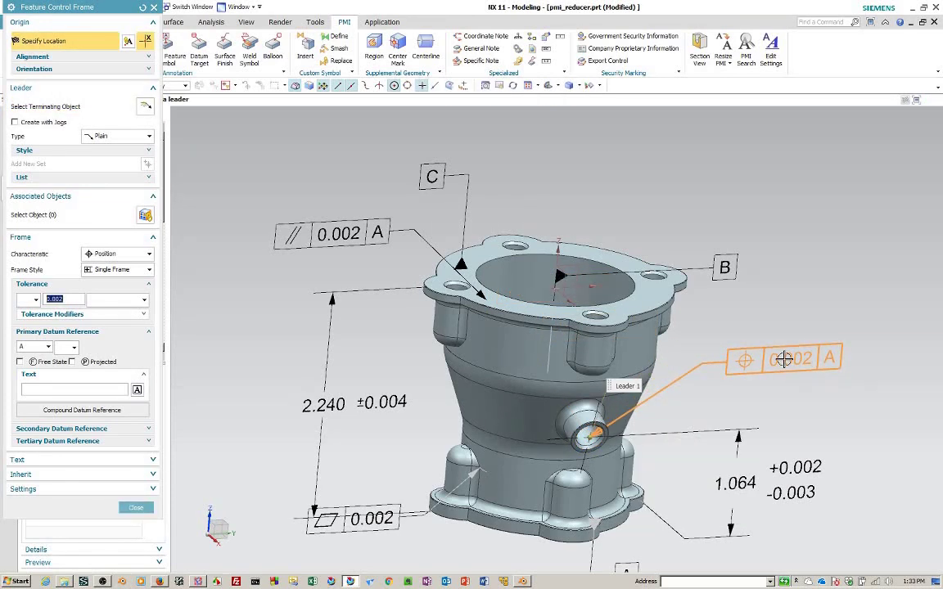
- Give the position tolerance a diameter zone symbol and the maximum material condition (M) modifier
{"action": "left_click", "coordinate": [28, 300]}
{"action": "left_click", "coordinate": [24, 325]}
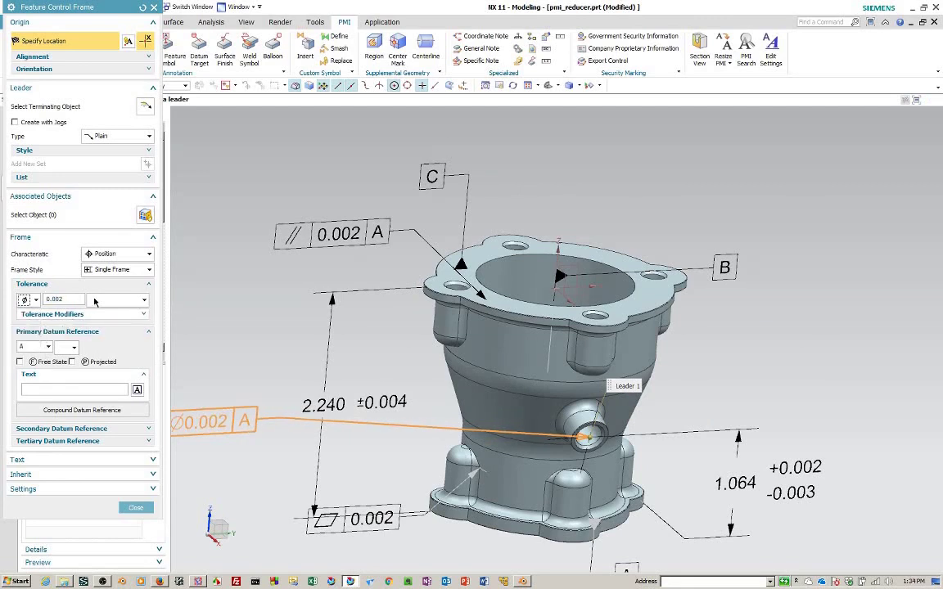
{"action": "left_click", "coordinate": [94, 301]}
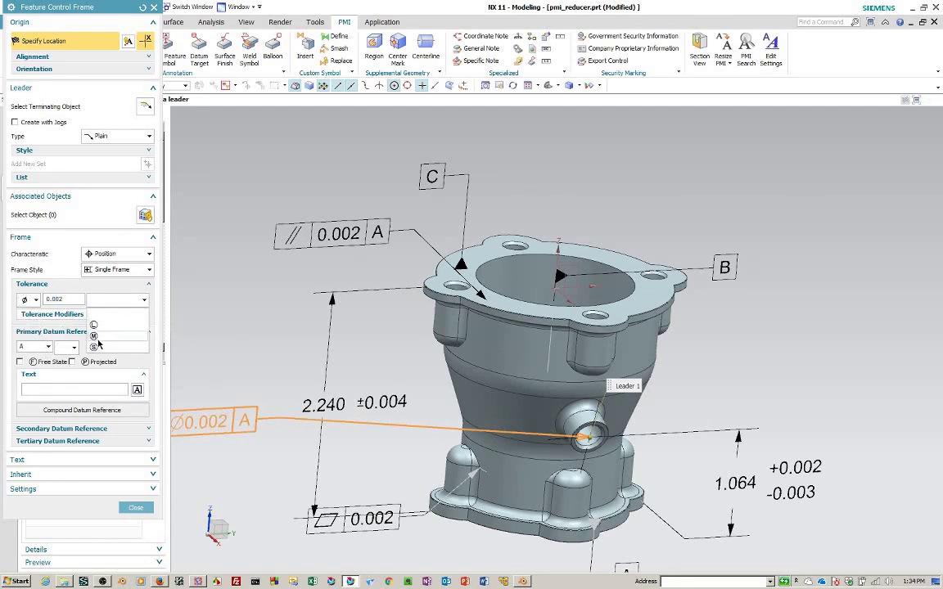
{"action": "left_click", "coordinate": [95, 337]}
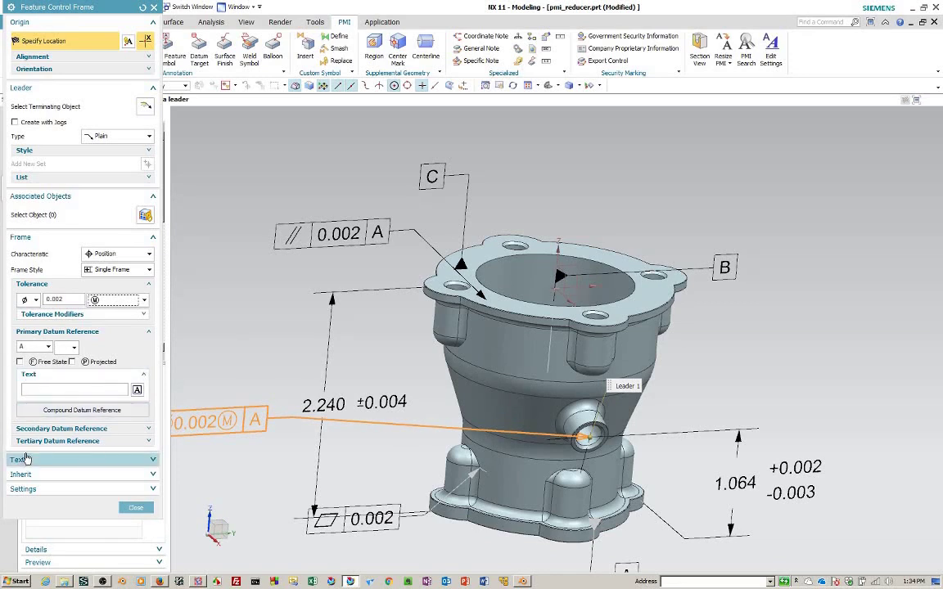
- Set the position frame's secondary datum to B, place the frame beside the body above the port height dimension and finish
{"action": "left_click", "coordinate": [60, 428]}
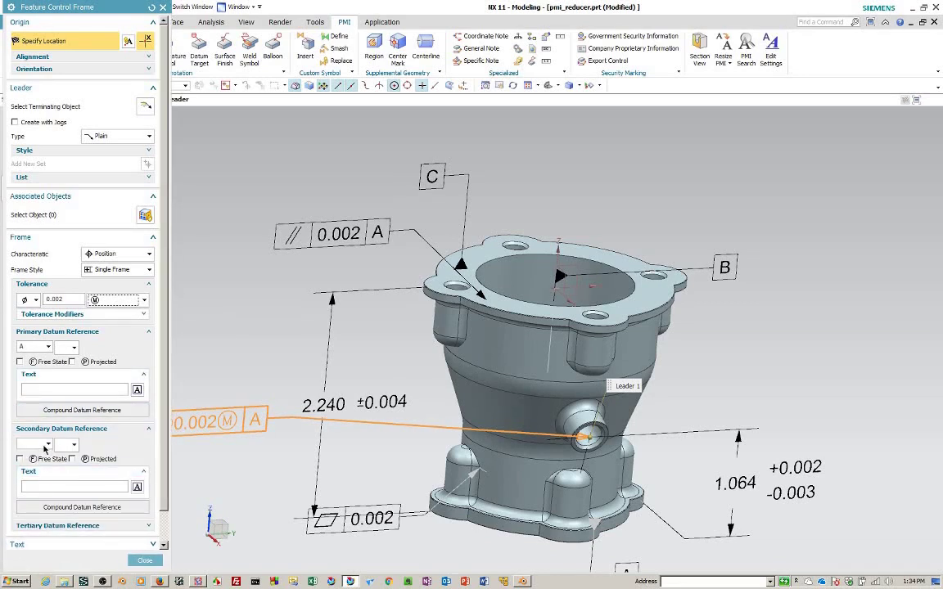
{"action": "left_click", "coordinate": [48, 444]}
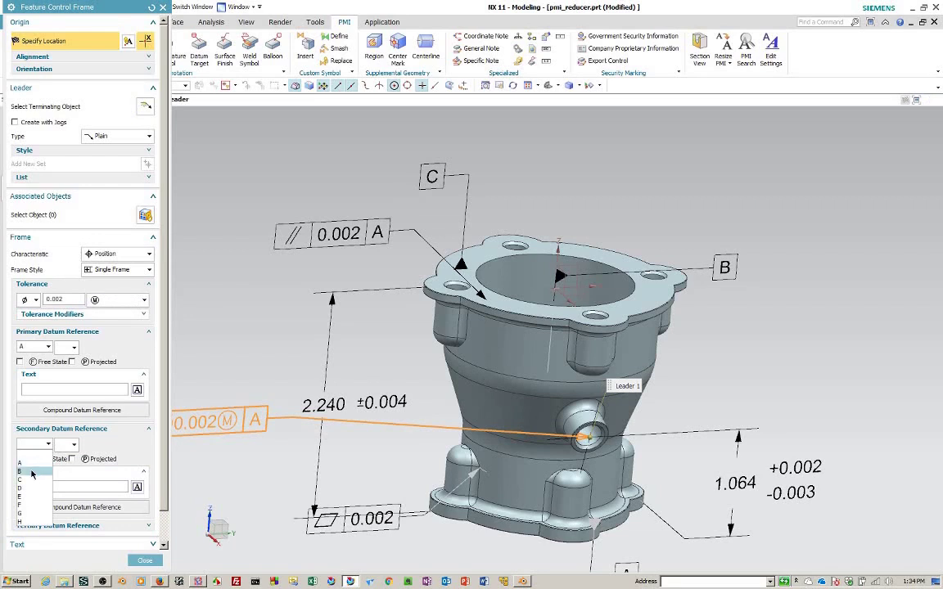
{"action": "left_click", "coordinate": [31, 428]}
{"action": "left_click", "coordinate": [808, 358]}
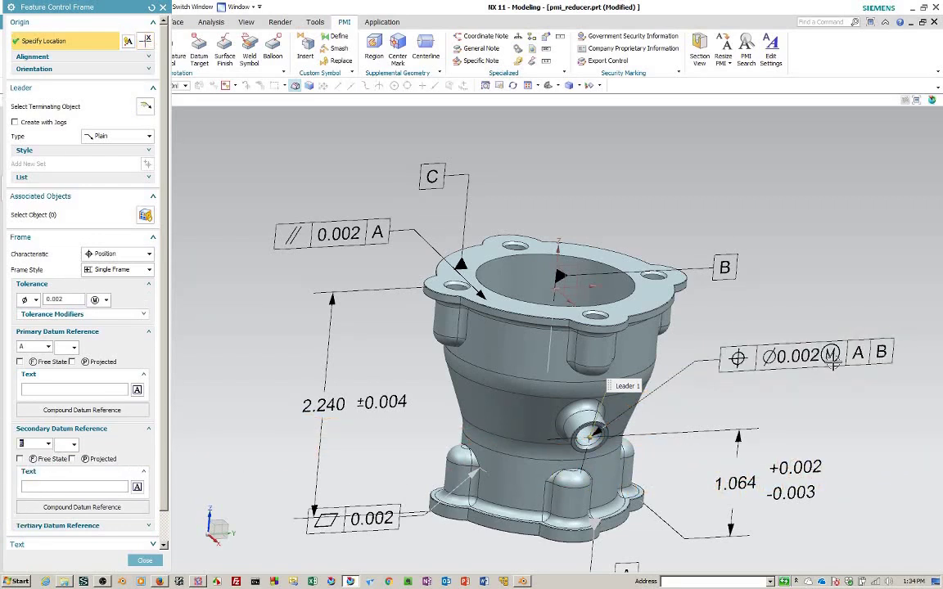
{"action": "left_click", "coordinate": [144, 560]}
- Reset the Right view's orientation and resize its PMI to suit the view
{"action": "right_click", "coordinate": [80, 206]}
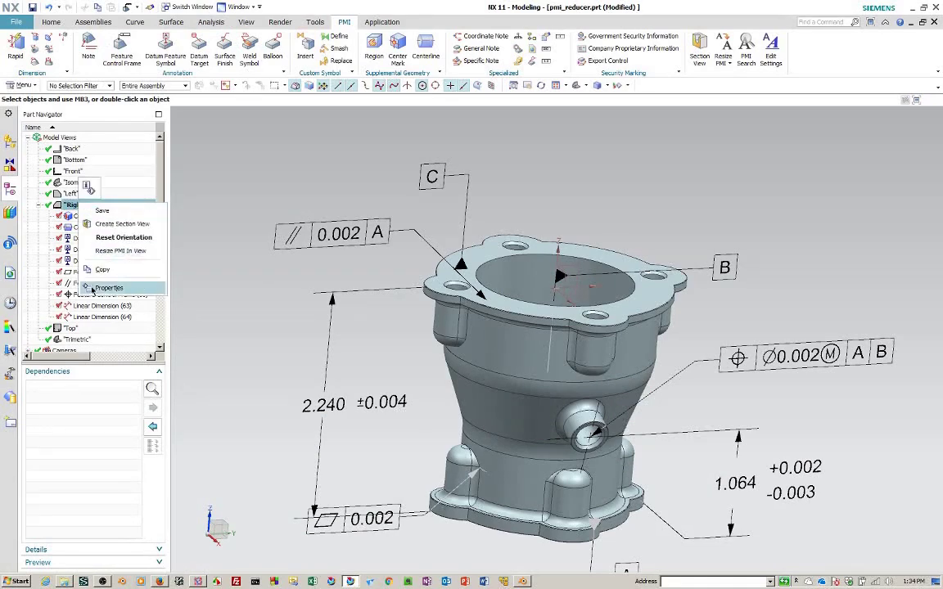
{"action": "left_click", "coordinate": [108, 237]}
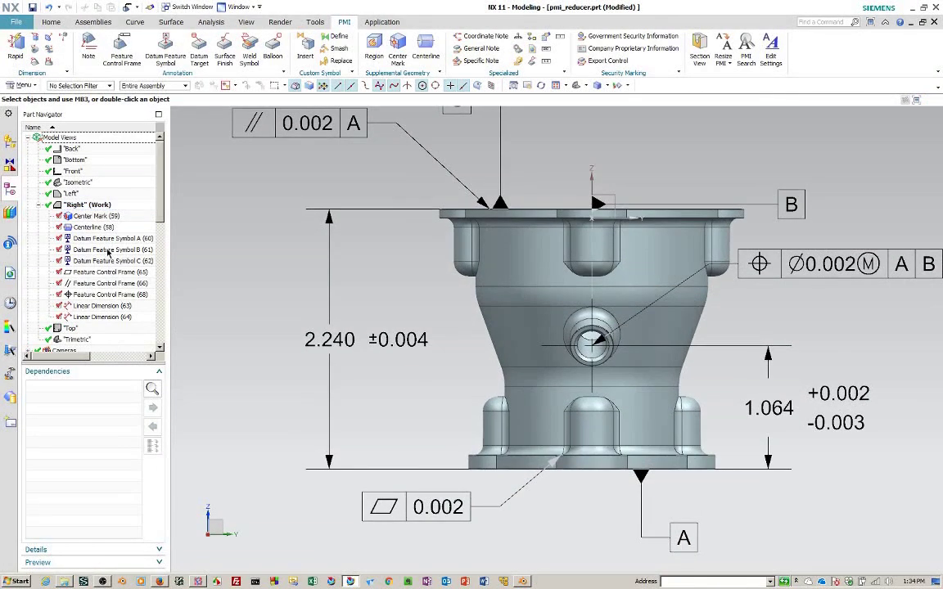
{"action": "right_click", "coordinate": [97, 210]}
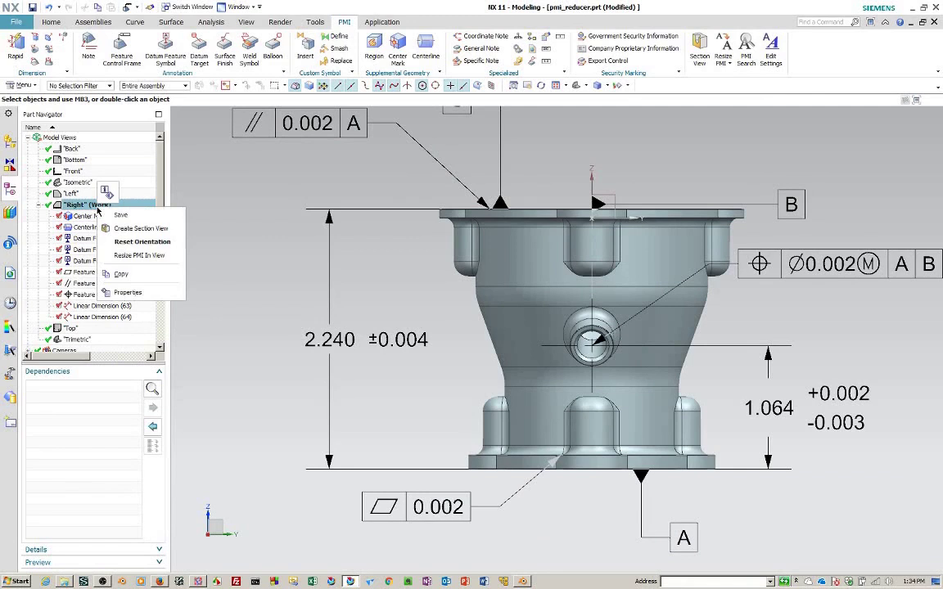
{"action": "left_click", "coordinate": [124, 255]}
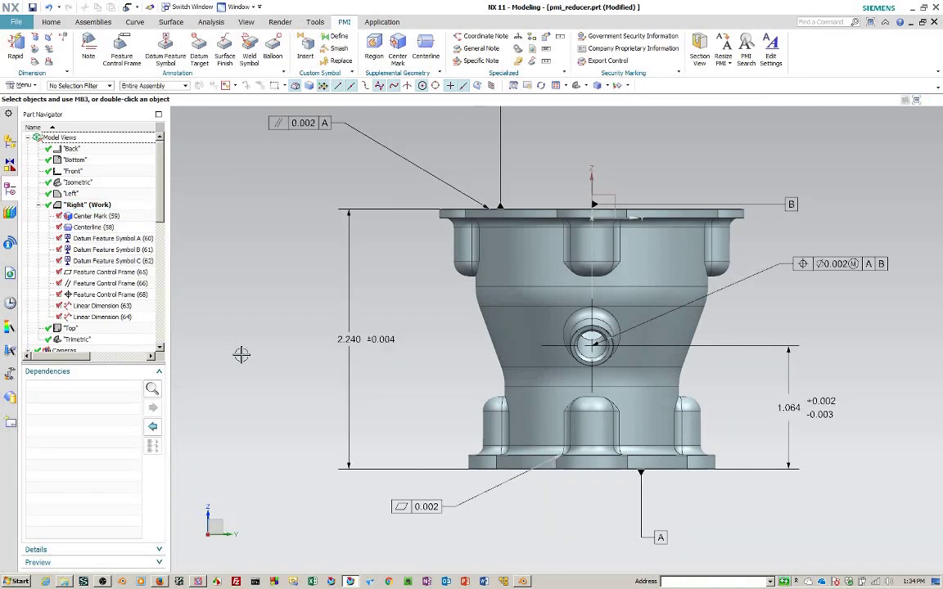
- Fit the annotated model in the window and save the Right view
{"action": "key", "text": "ctrl+f"}
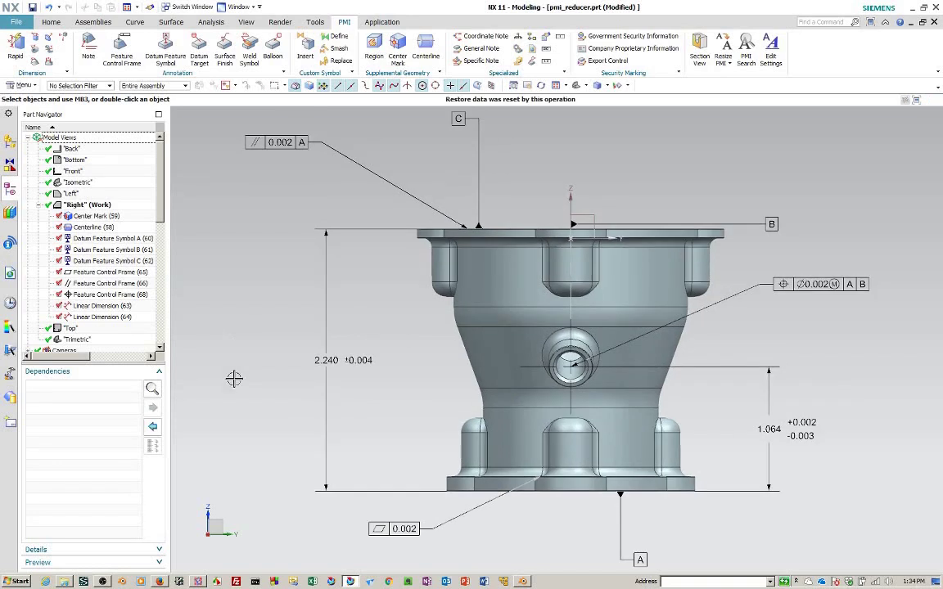
{"action": "right_click", "coordinate": [98, 209]}
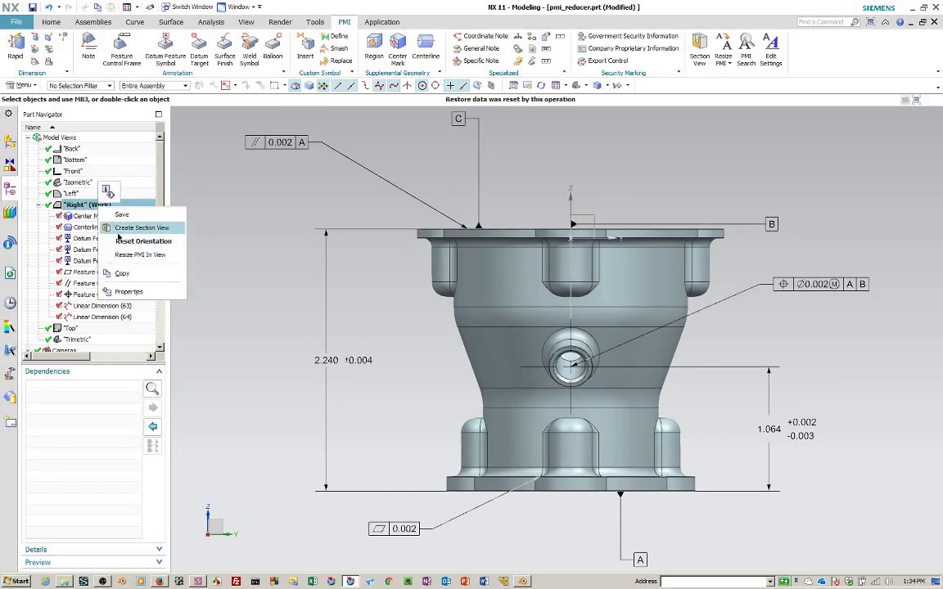
{"action": "left_click", "coordinate": [123, 211]}
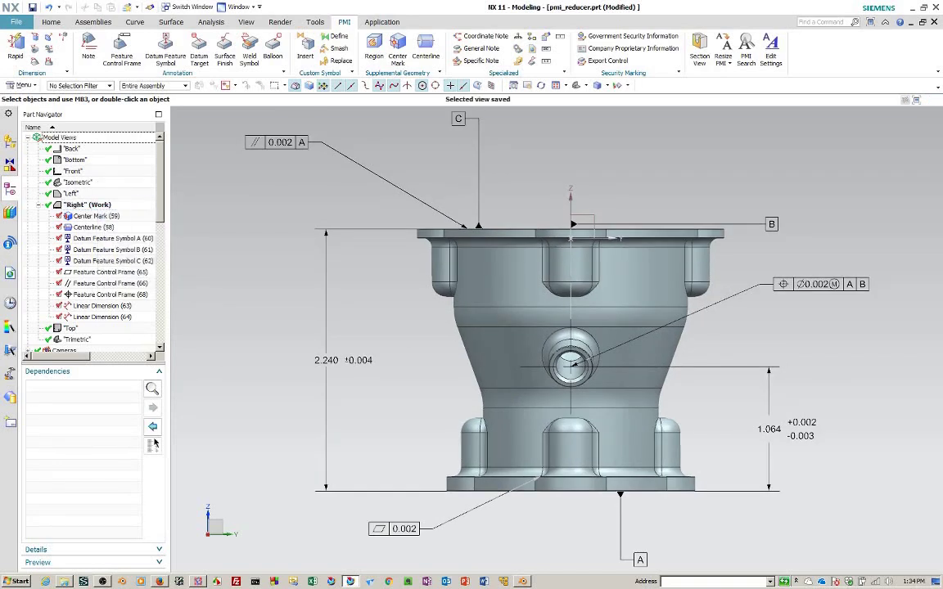
- Examine which model views display datum feature symbol A, and review the display options available for the Right view's center mark
{"action": "right_click", "coordinate": [106, 239]}
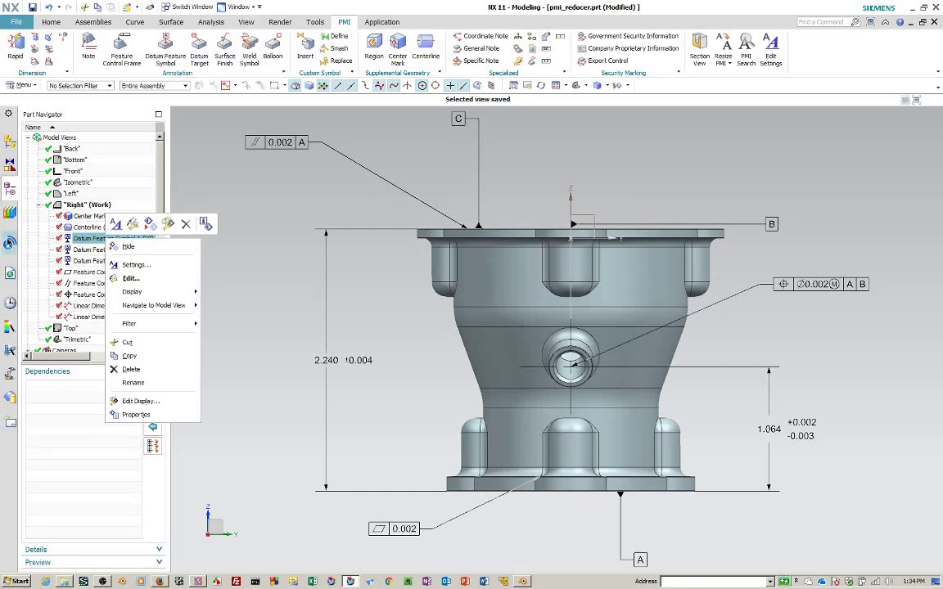
{"action": "key", "text": "Escape"}
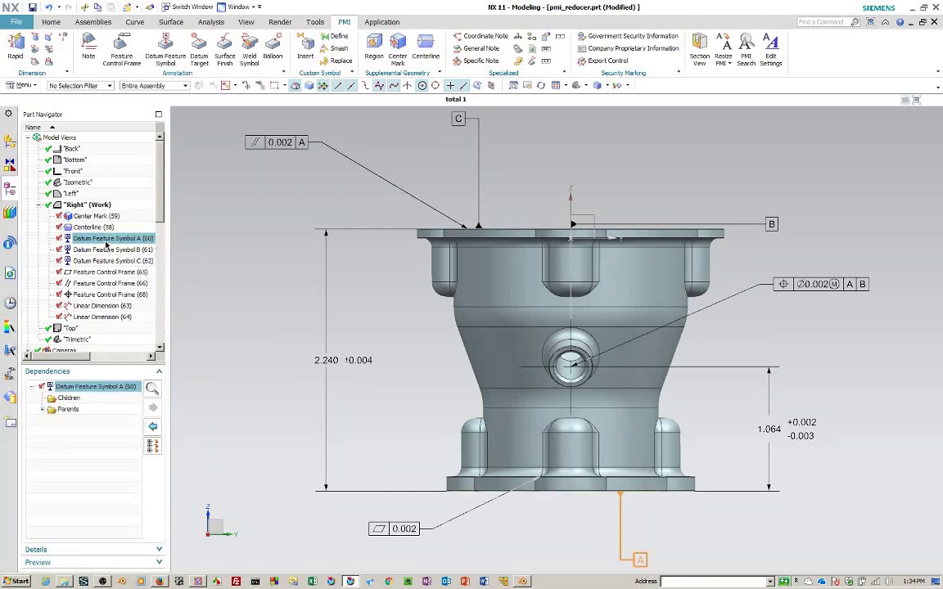
{"action": "right_click", "coordinate": [106, 243]}
{"action": "mouse_move", "coordinate": [129, 298]}
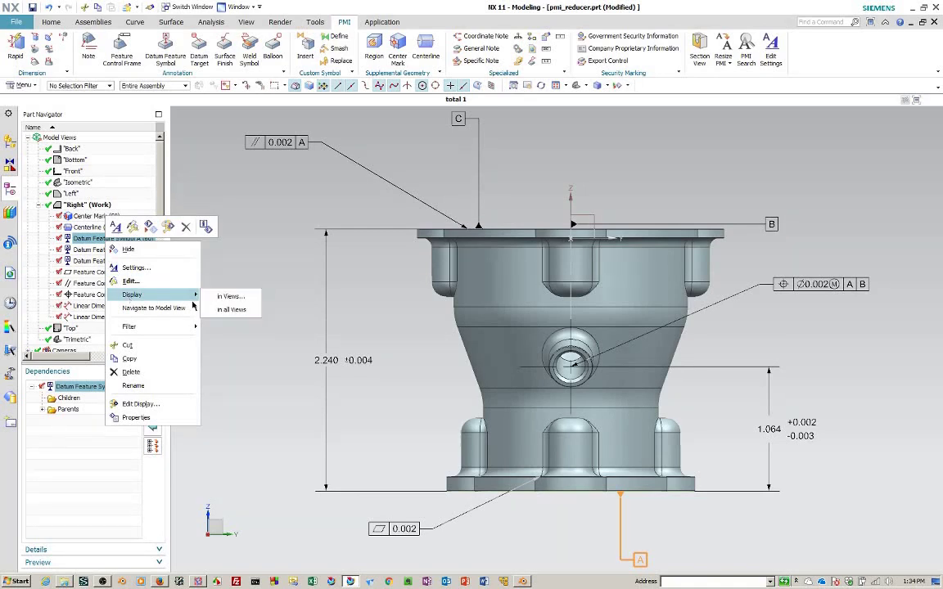
{"action": "left_click", "coordinate": [229, 296]}
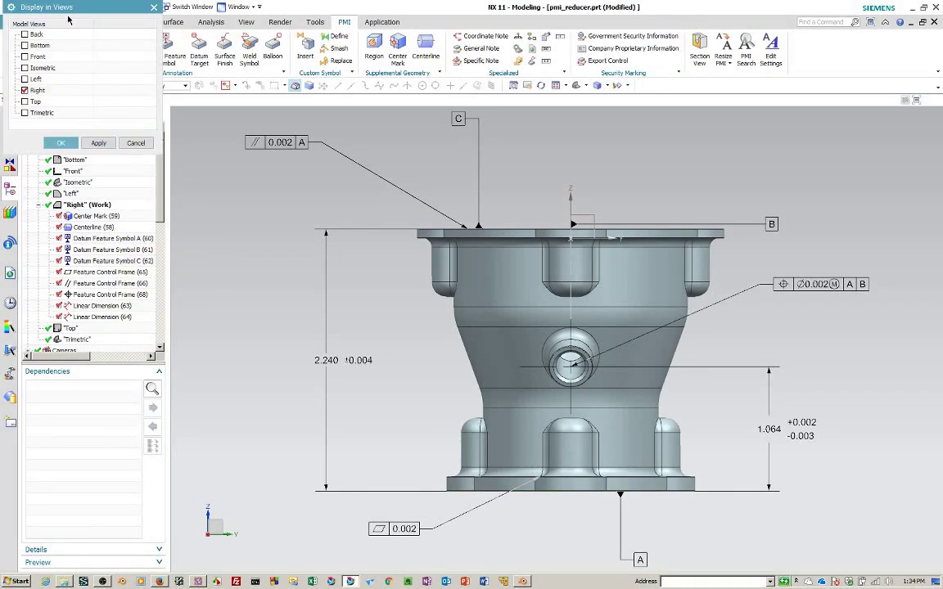
{"action": "left_click", "coordinate": [135, 143]}
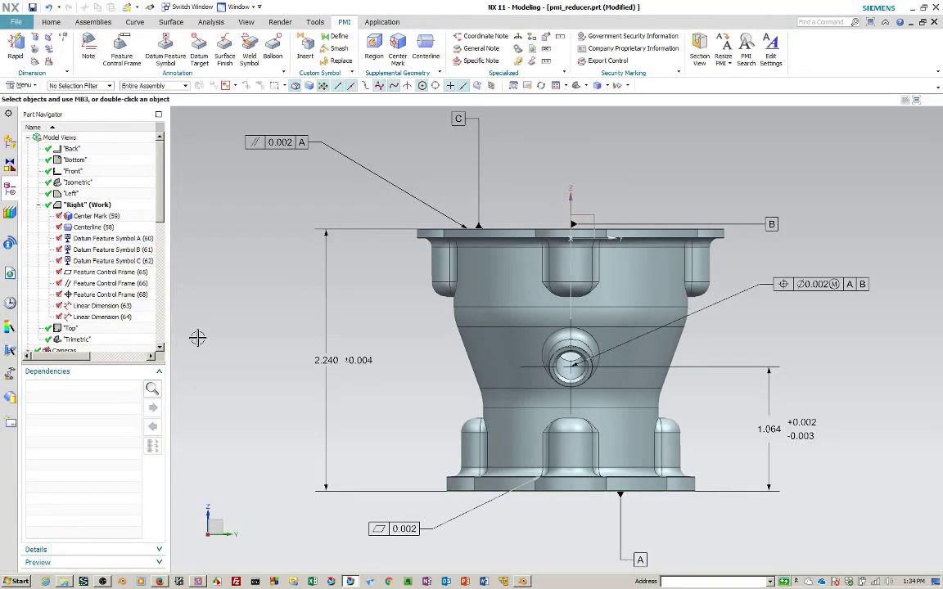
{"action": "right_click", "coordinate": [85, 216]}
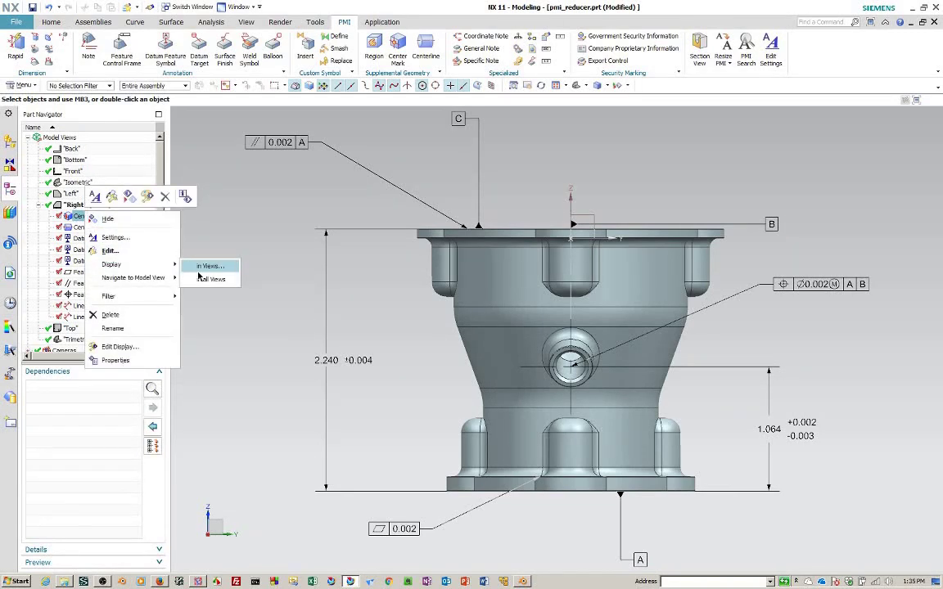
{"action": "key", "text": "Escape"}
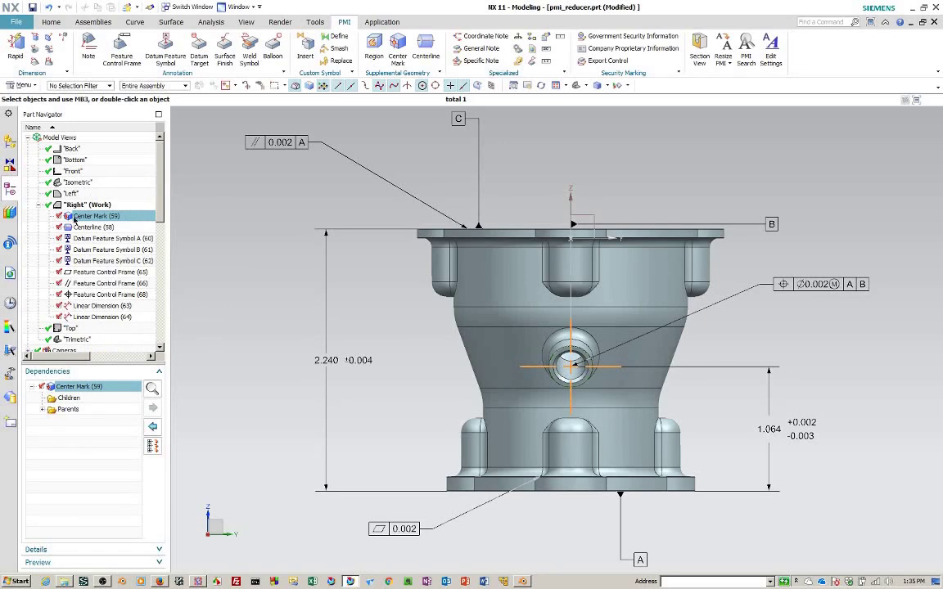
{"action": "left_click", "coordinate": [38, 204]}
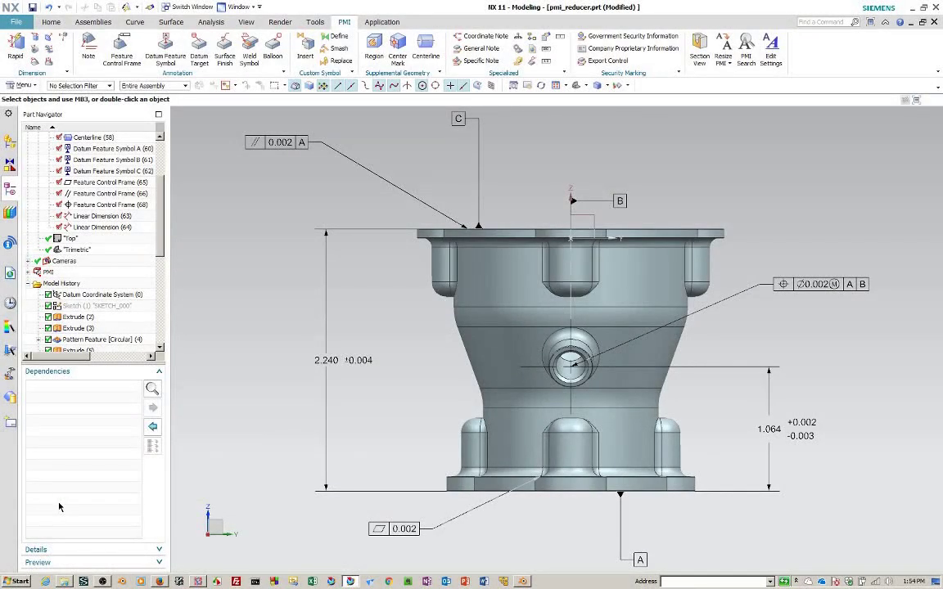
- Make Trimetric the work view and create a one-plane PMI section view with the plane rotated -90° about the YC axis
{"action": "double_click", "coordinate": [80, 250]}
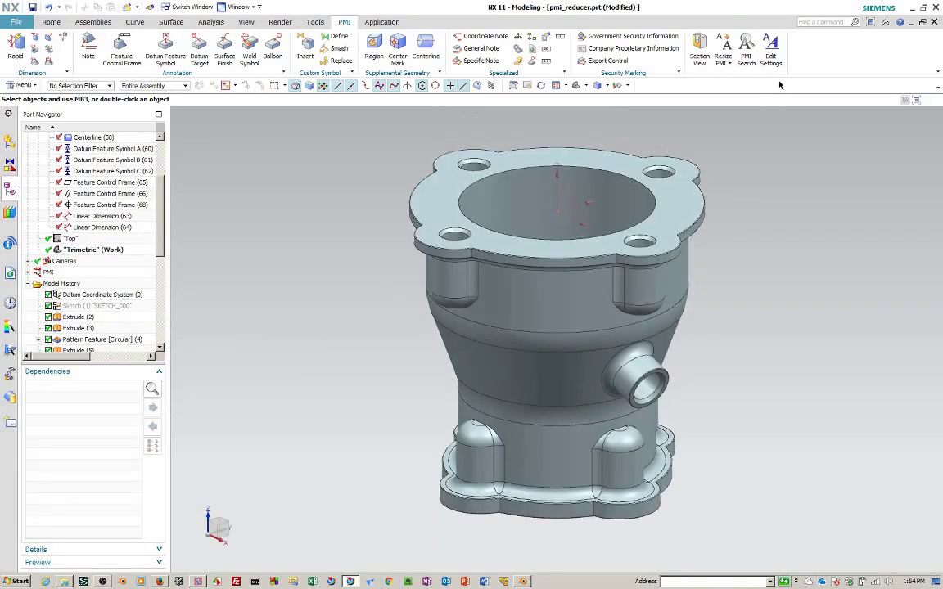
{"action": "left_click", "coordinate": [700, 49]}
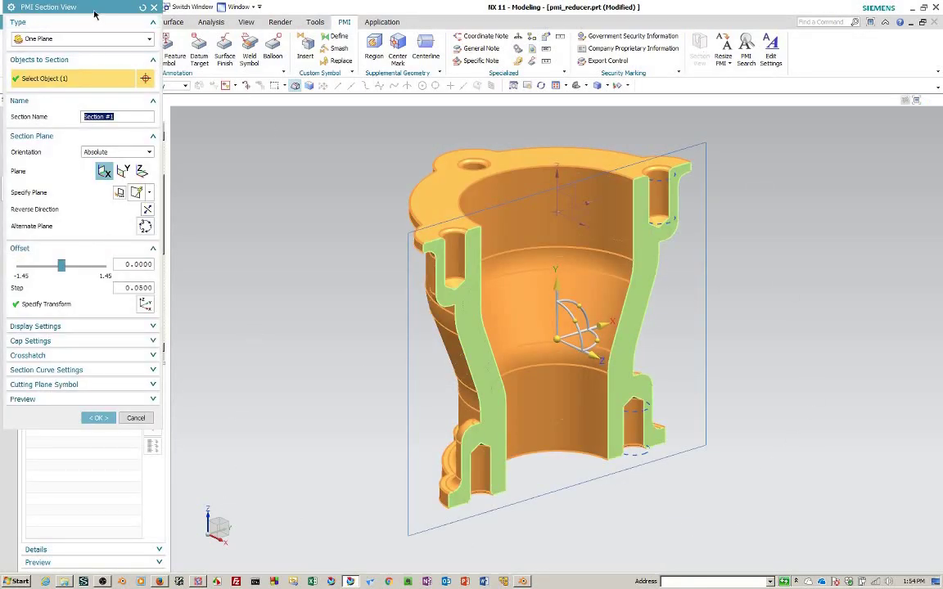
{"action": "left_click_drag", "start_coordinate": [89, 11], "coordinate": [128, 73]}
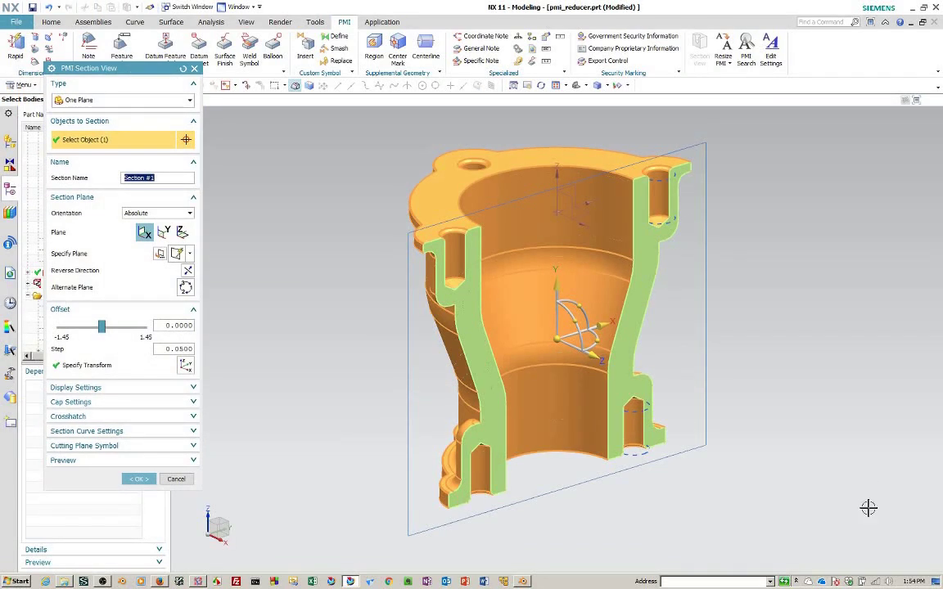
{"action": "left_click", "coordinate": [605, 337]}
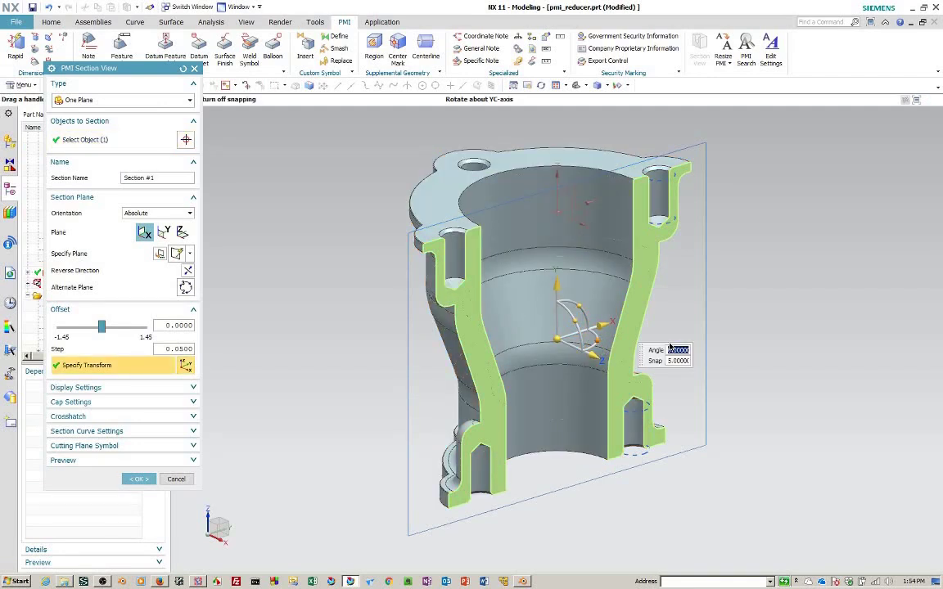
{"action": "type", "text": "-90"}
{"action": "key", "text": "Return"}
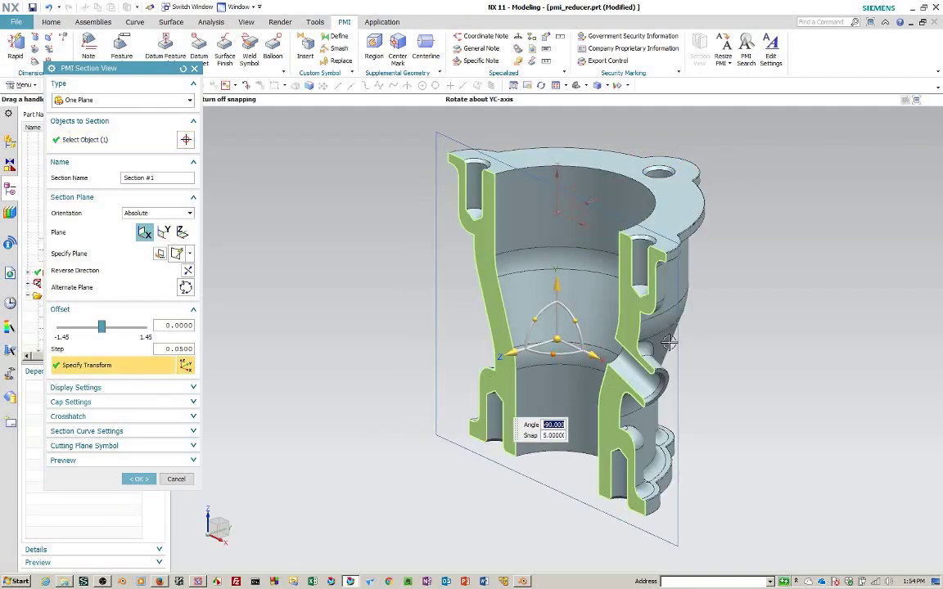
{"action": "left_click", "coordinate": [140, 480]}
- Orient the new section view square to its cut plane and save the view
{"action": "middle_click_drag", "start_coordinate": [383, 505], "coordinate": [439, 487]}
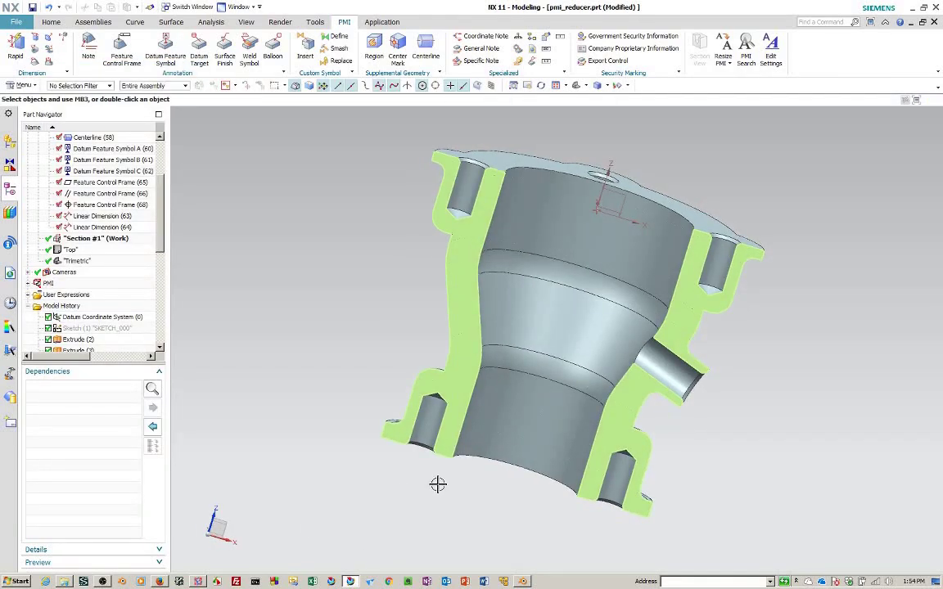
{"action": "key", "text": "F8"}
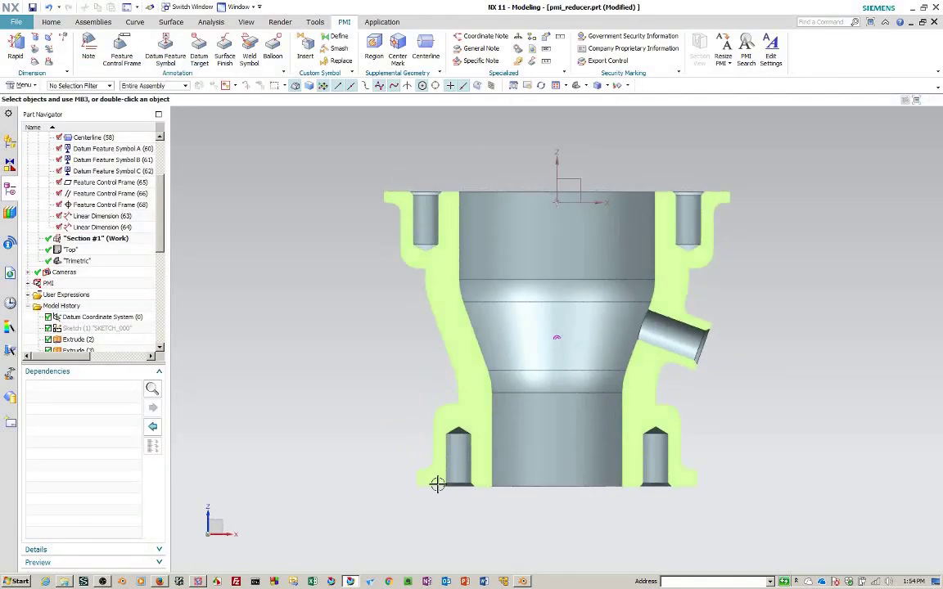
{"action": "right_click", "coordinate": [94, 240]}
{"action": "left_click", "coordinate": [114, 252]}
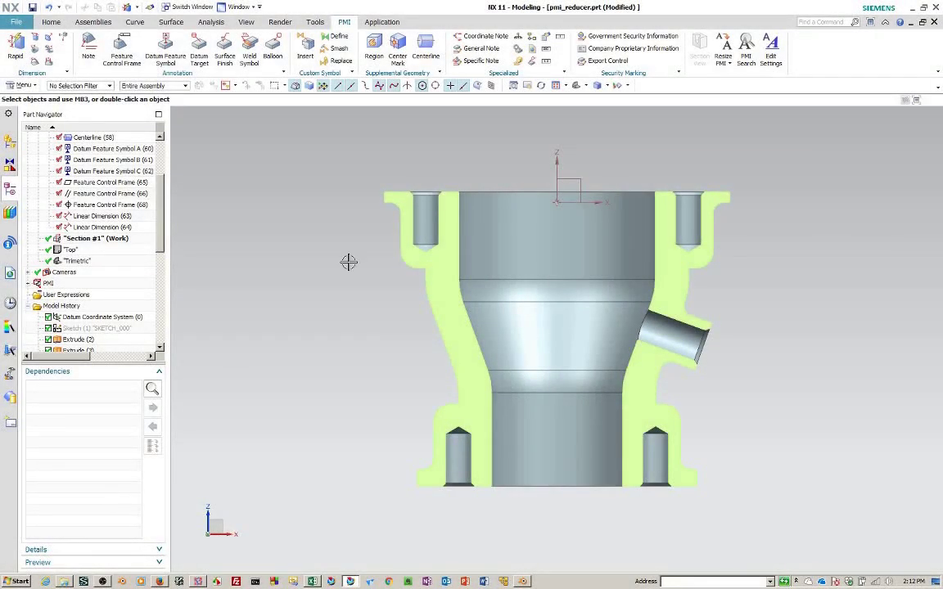
- Add a PMI centerline through the angled side port's hole face with the default gap, overrun and extension
{"action": "left_click", "coordinate": [425, 47]}
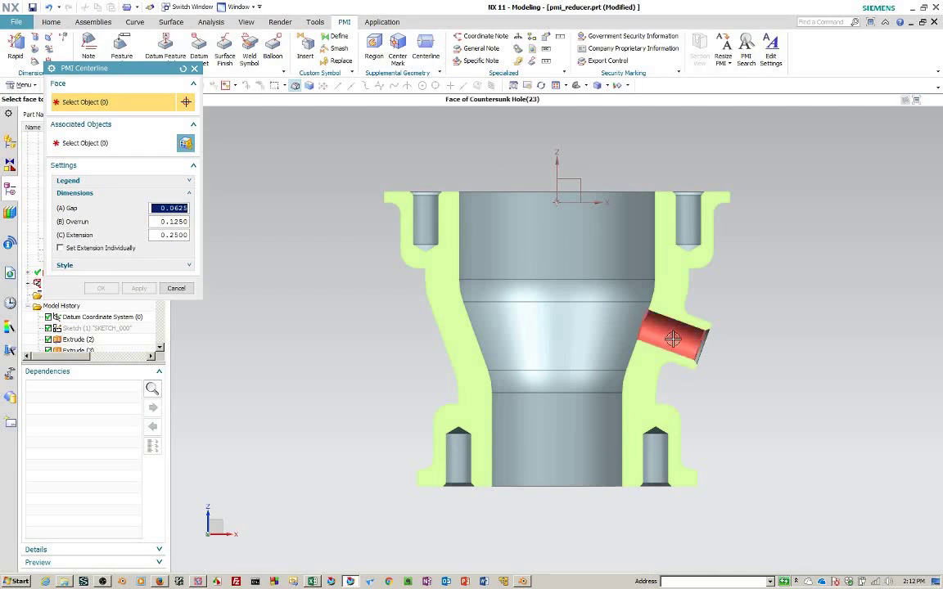
{"action": "left_click", "coordinate": [686, 343]}
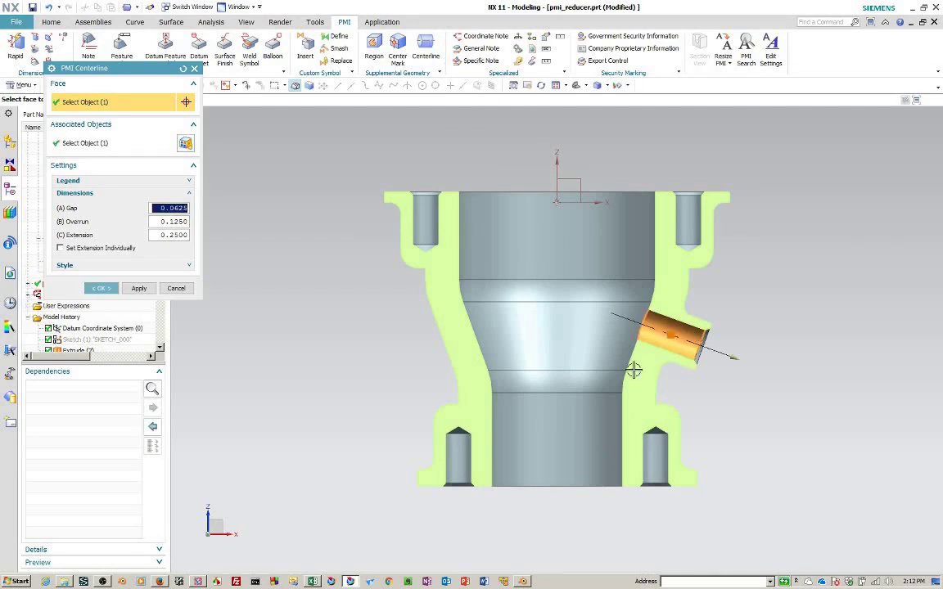
{"action": "left_click", "coordinate": [101, 287]}
- Start an angular PMI dimension from the cut edge of the top flange face to the angled port's centerline
{"action": "middle_click_drag", "start_coordinate": [281, 328], "coordinate": [307, 353]}
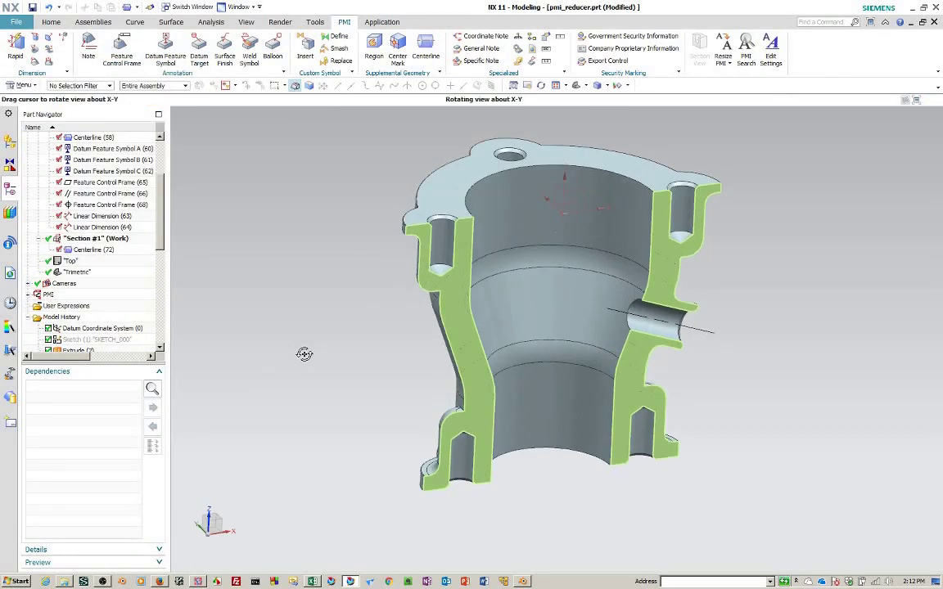
{"action": "left_click", "coordinate": [34, 61]}
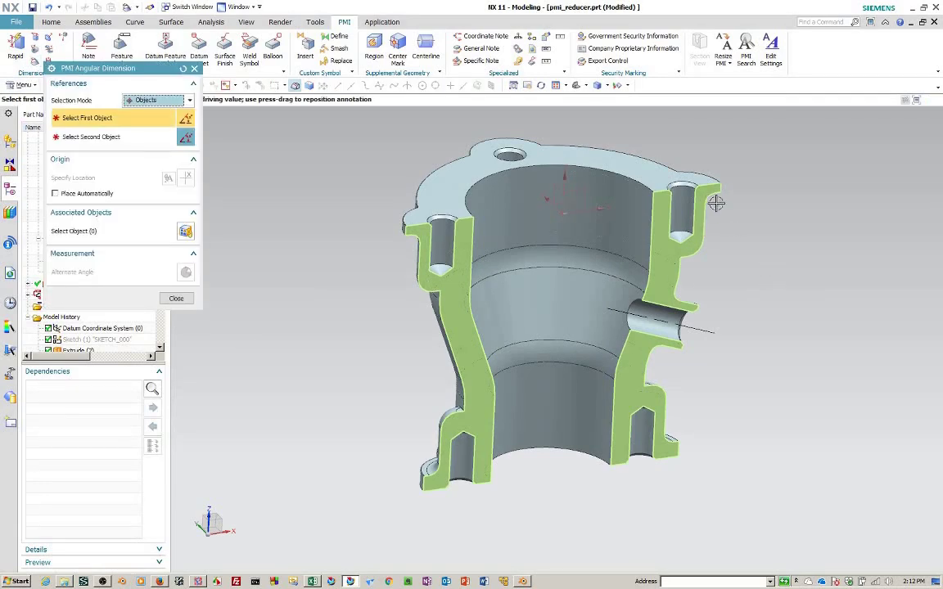
{"action": "scroll", "coordinate": [731, 266], "scroll_direction": "down", "scroll_amount": 5}
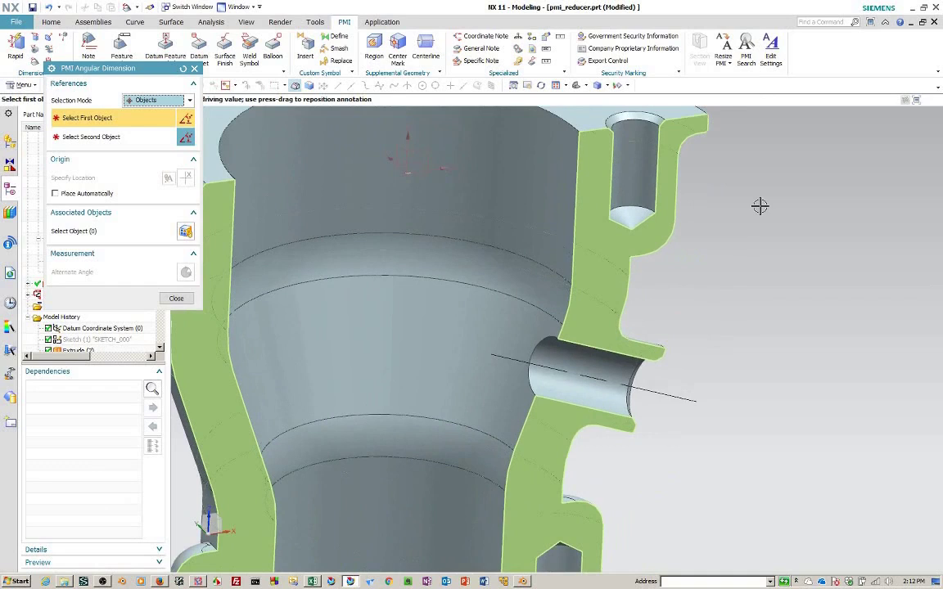
{"action": "scroll", "coordinate": [774, 370], "scroll_direction": "up", "scroll_amount": 2}
{"action": "left_click", "coordinate": [694, 260]}
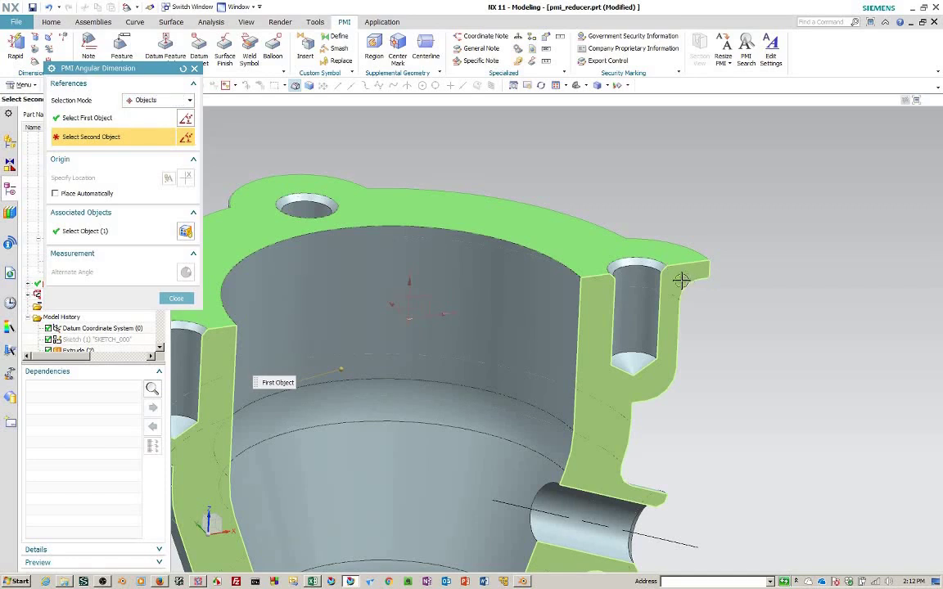
{"action": "left_click", "coordinate": [613, 254]}
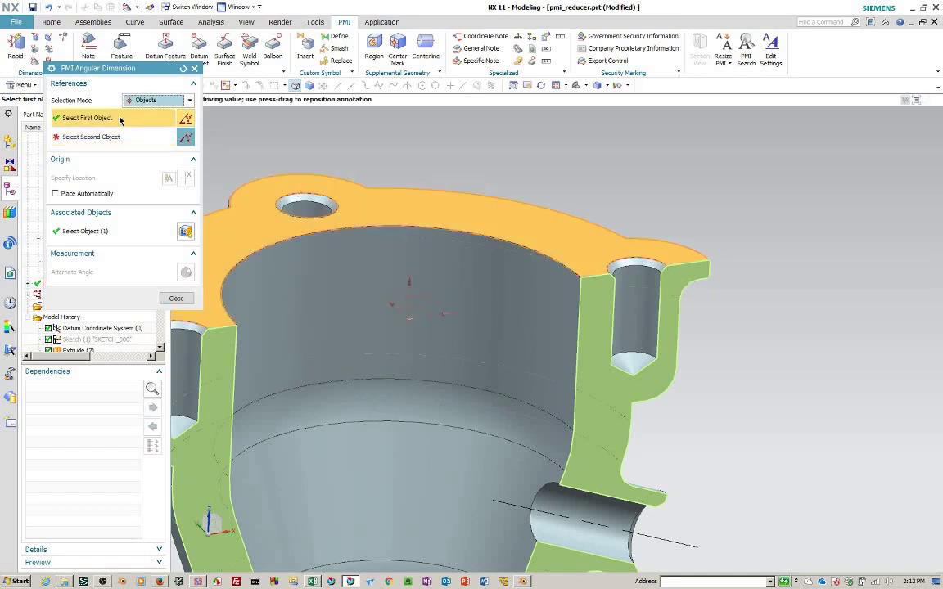
{"action": "left_click", "coordinate": [698, 260]}
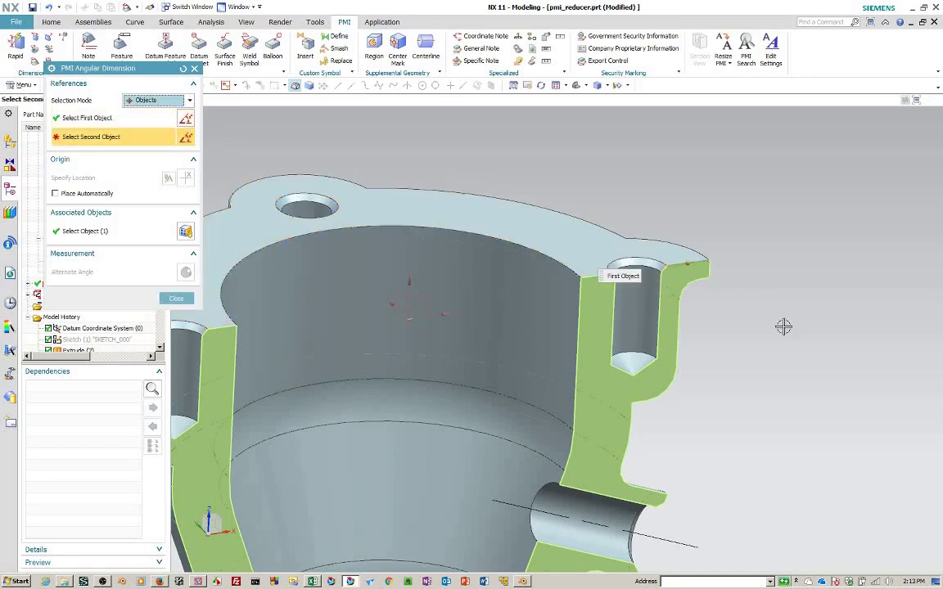
{"action": "left_click", "coordinate": [680, 544]}
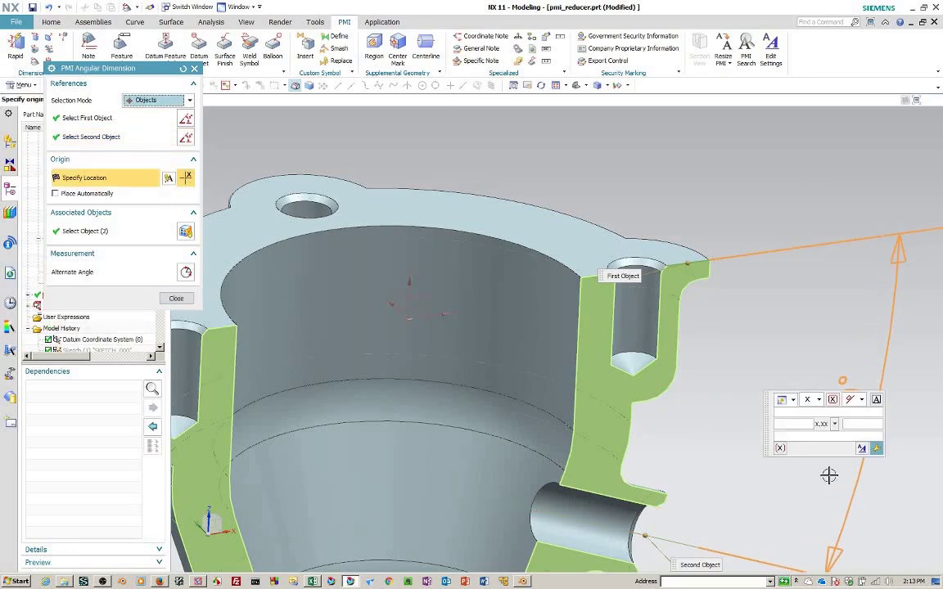
- Give the angular dimension an equal bilateral tolerance of ±0.25° with its text aligned to the dimension line
{"action": "left_click", "coordinate": [821, 404]}
{"action": "left_click", "coordinate": [818, 399]}
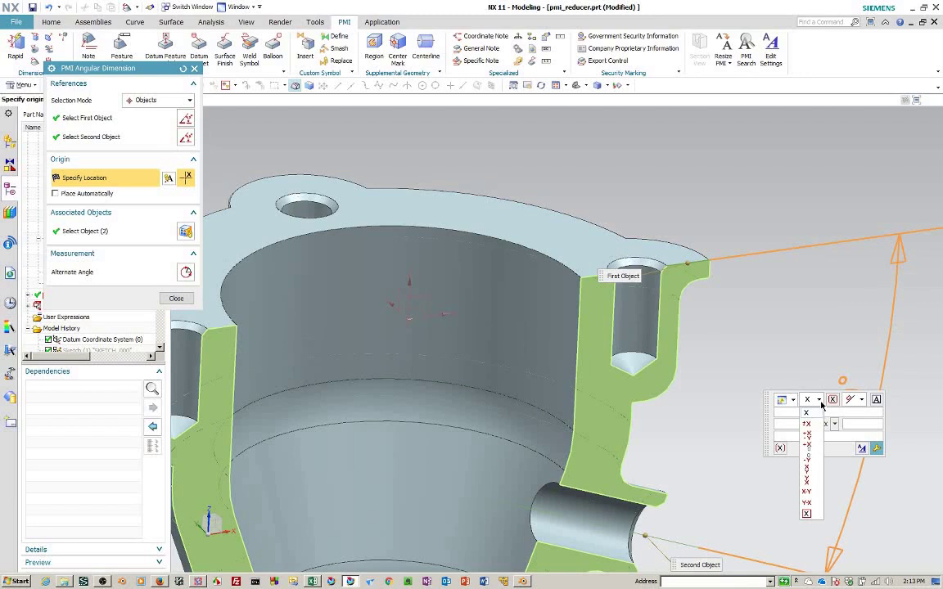
{"action": "left_click", "coordinate": [814, 424]}
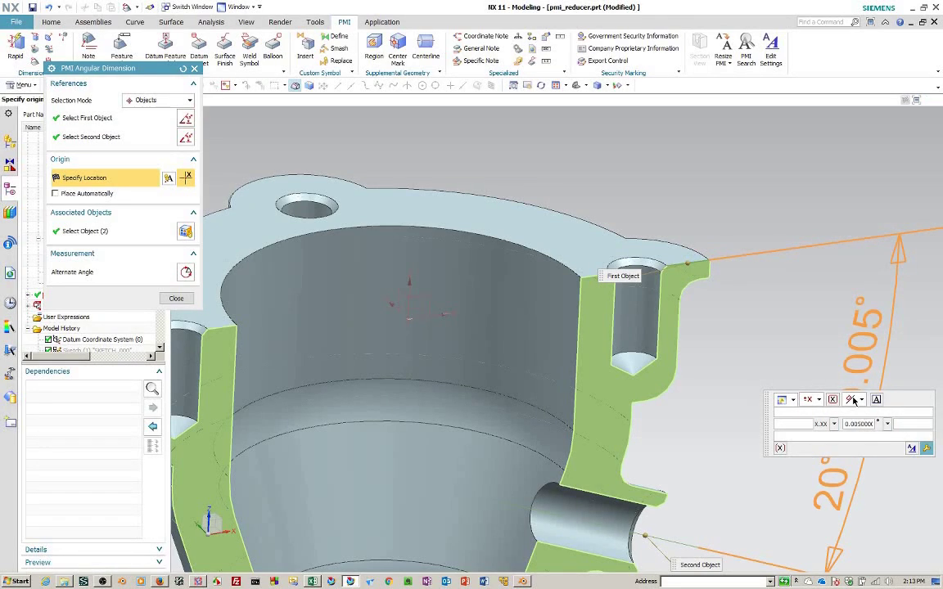
{"action": "left_click", "coordinate": [859, 399]}
{"action": "left_click", "coordinate": [851, 423]}
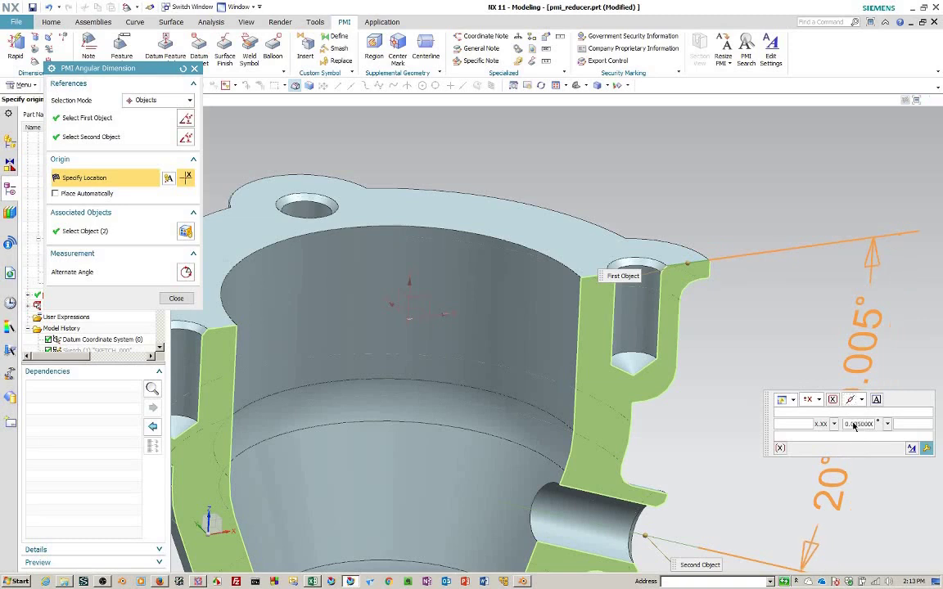
{"action": "double_click", "coordinate": [855, 423]}
{"action": "type", "text": "0.25"}
{"action": "key", "text": "Return"}
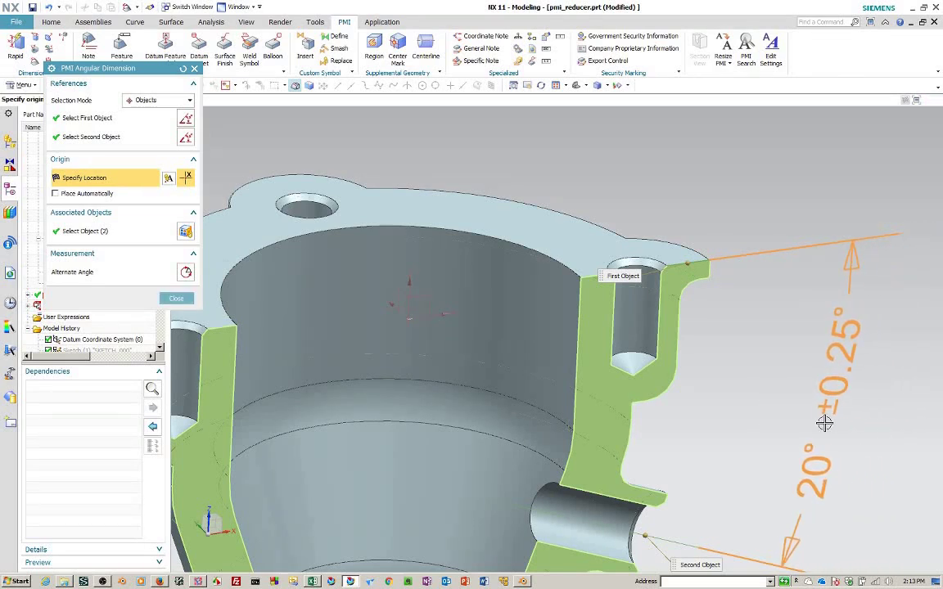
- Switch the angular dimension's text to horizontal, place it outside the body beside the port and finish dimensioning
{"action": "mouse_move", "coordinate": [869, 423]}
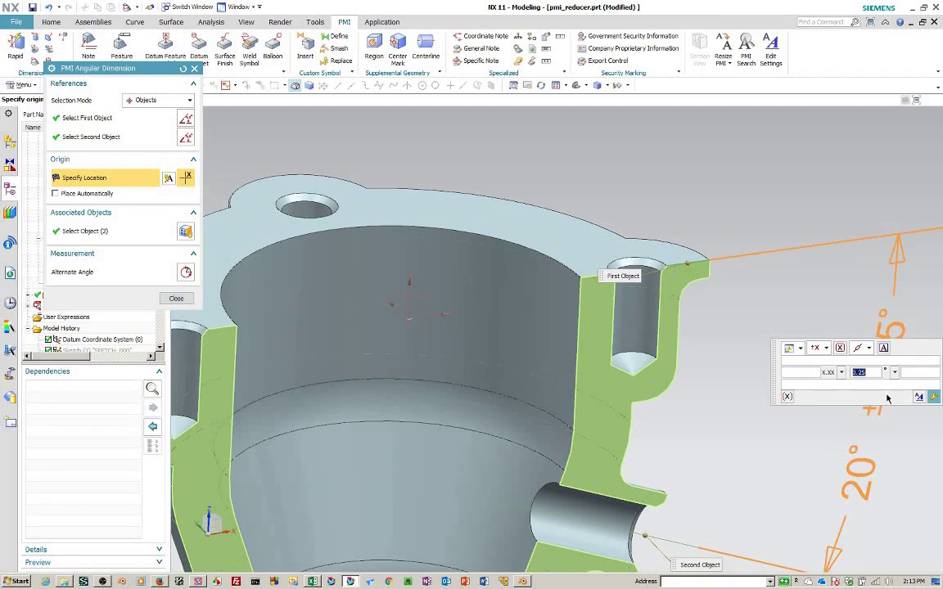
{"action": "left_click", "coordinate": [869, 347]}
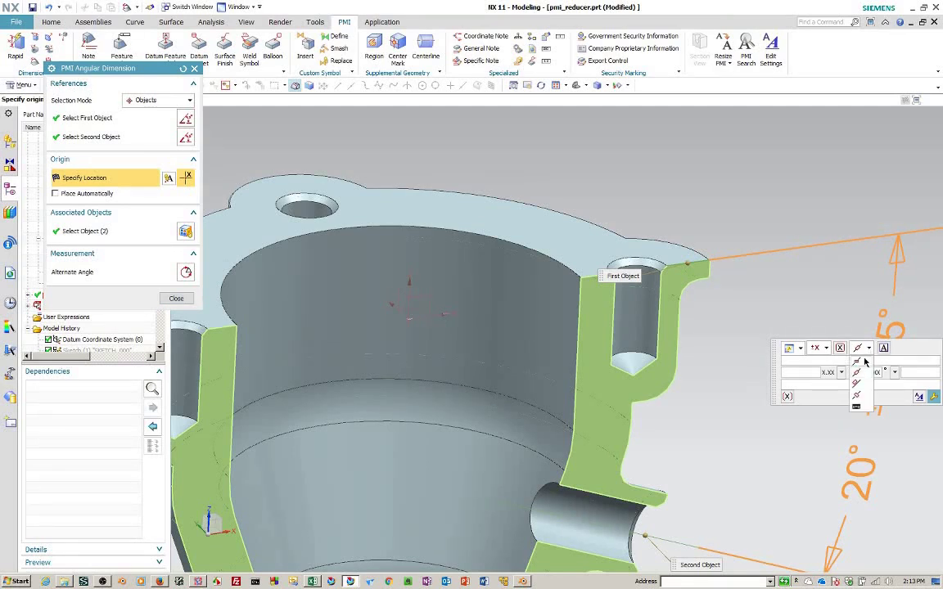
{"action": "left_click", "coordinate": [860, 365]}
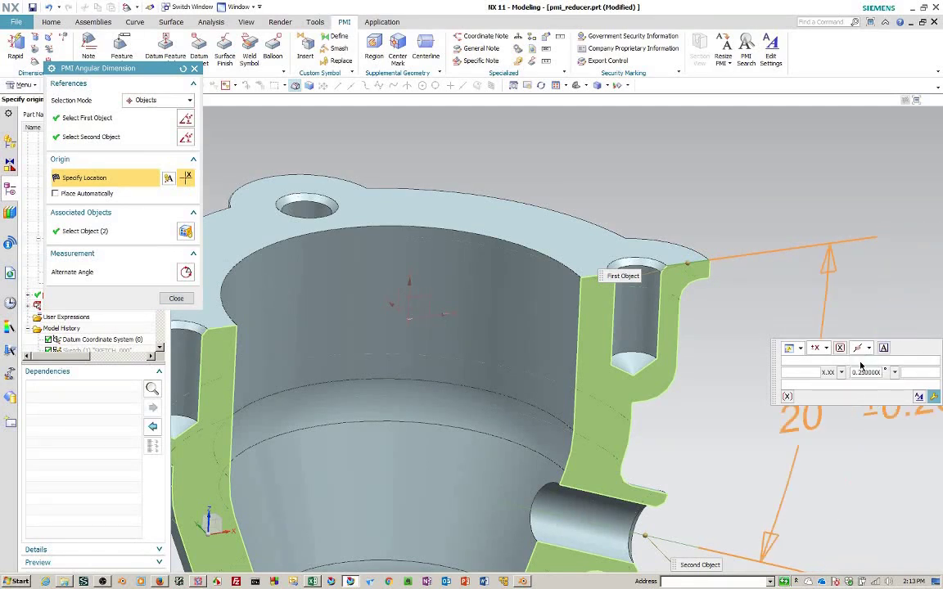
{"action": "left_click", "coordinate": [892, 426]}
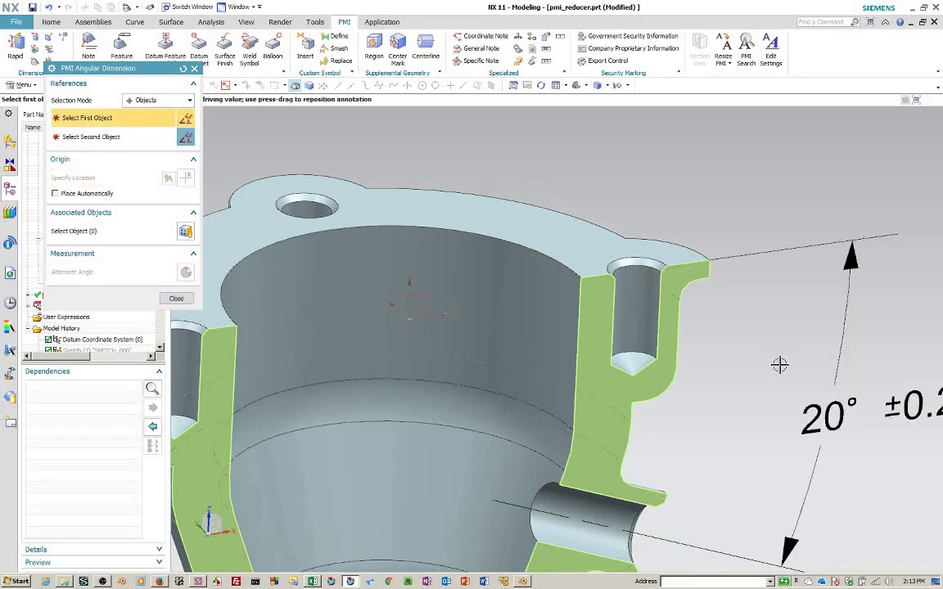
{"action": "scroll", "coordinate": [770, 404], "scroll_direction": "down", "scroll_amount": 5}
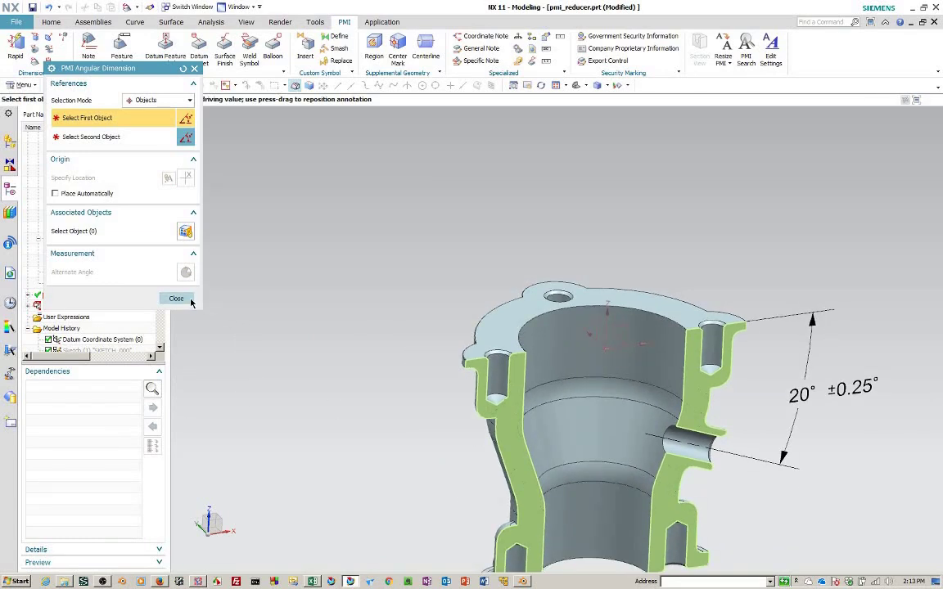
{"action": "left_click", "coordinate": [190, 301]}
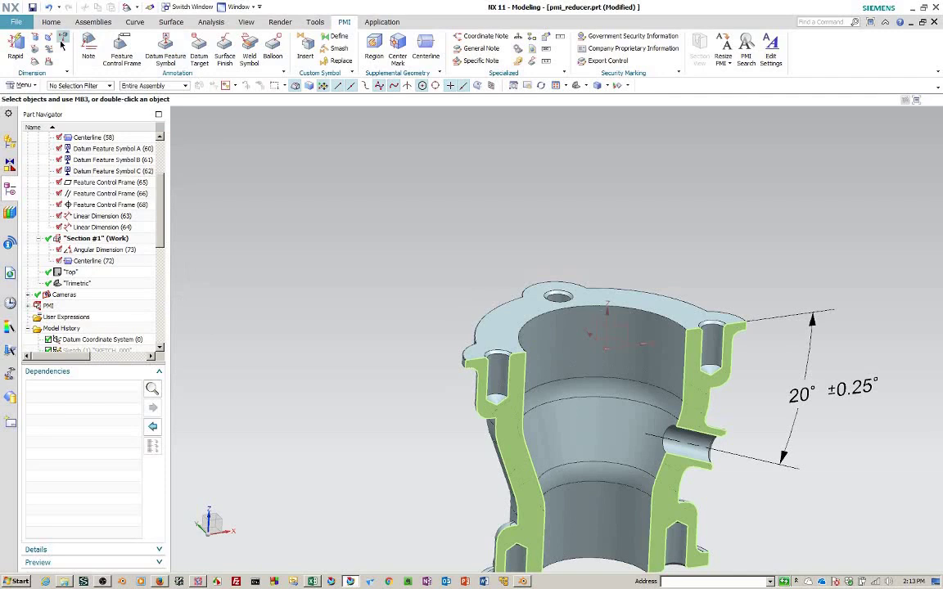
- Start a cylindrical PMI dimension between the two cut wall edges of the upper bore
{"action": "left_click", "coordinate": [20, 49]}
{"action": "left_click", "coordinate": [144, 279]}
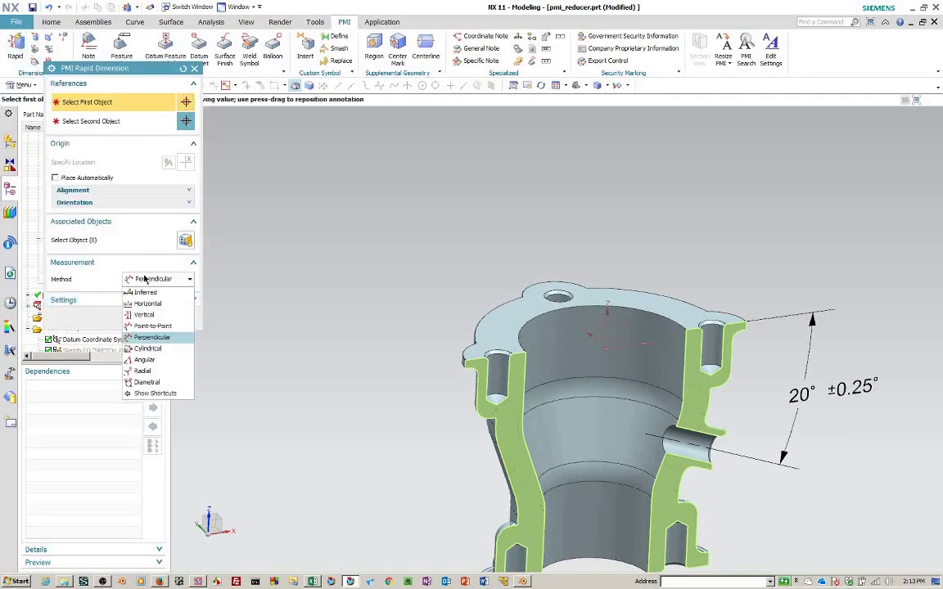
{"action": "left_click", "coordinate": [139, 348]}
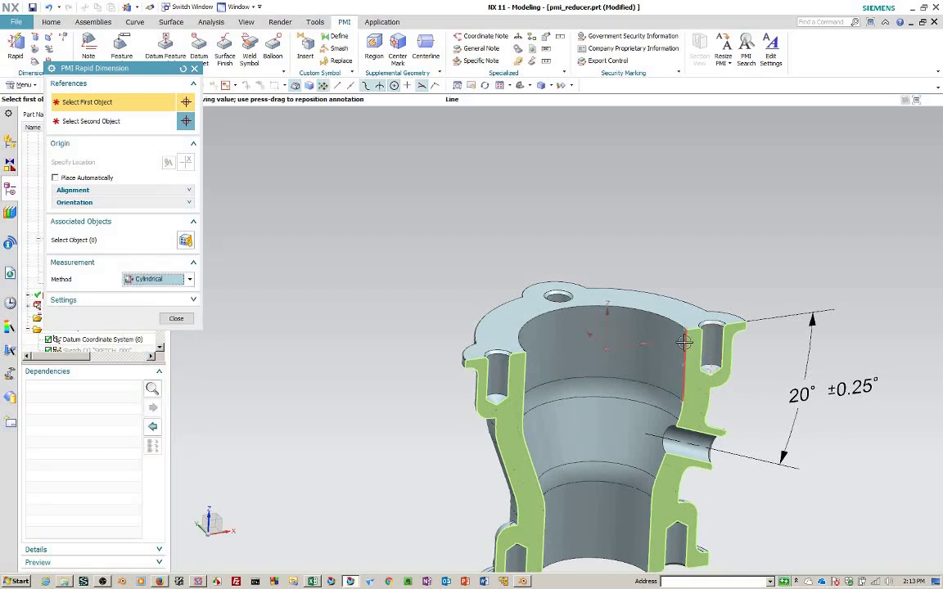
{"action": "left_click", "coordinate": [617, 306]}
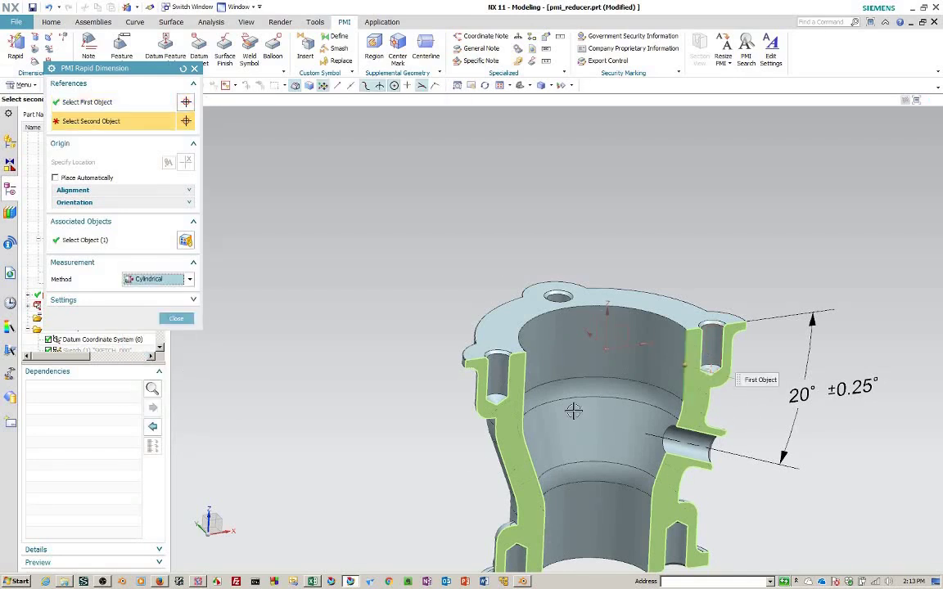
{"action": "left_click", "coordinate": [525, 357]}
{"action": "mouse_move", "coordinate": [441, 239]}
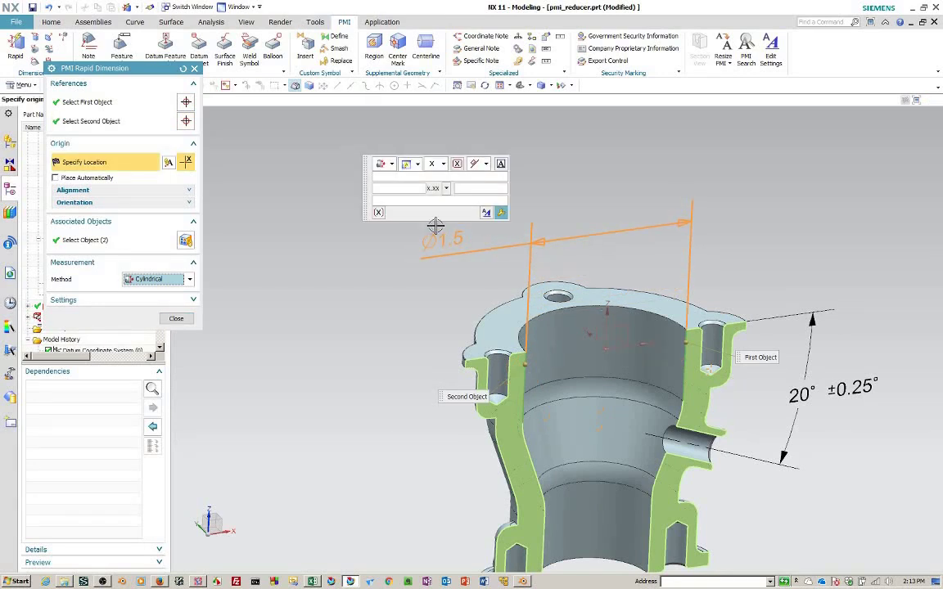
- Give the upper bore's diameter dimension an equal bilateral tolerance and try to set it to ±0.002
{"action": "left_click", "coordinate": [435, 168]}
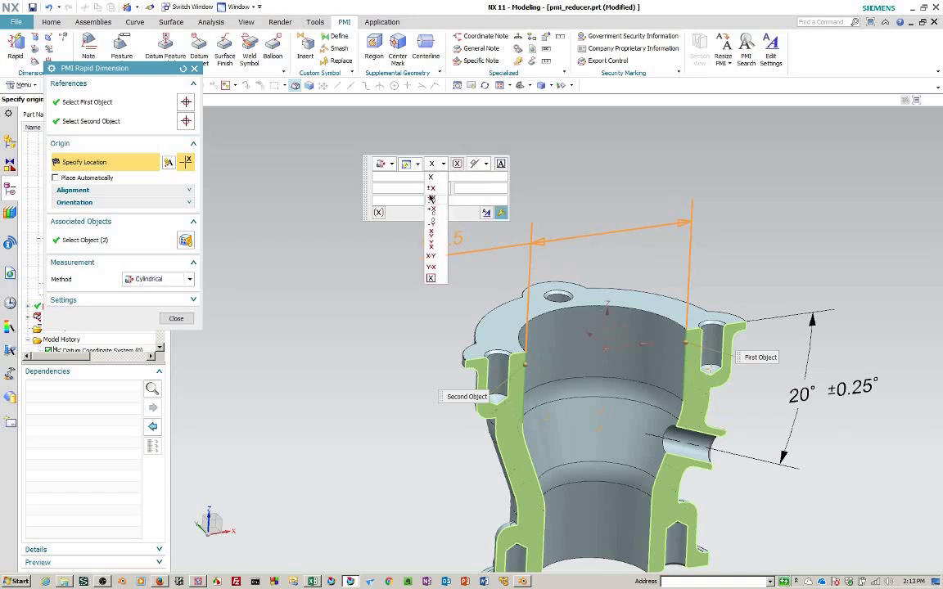
{"action": "left_click", "coordinate": [431, 198]}
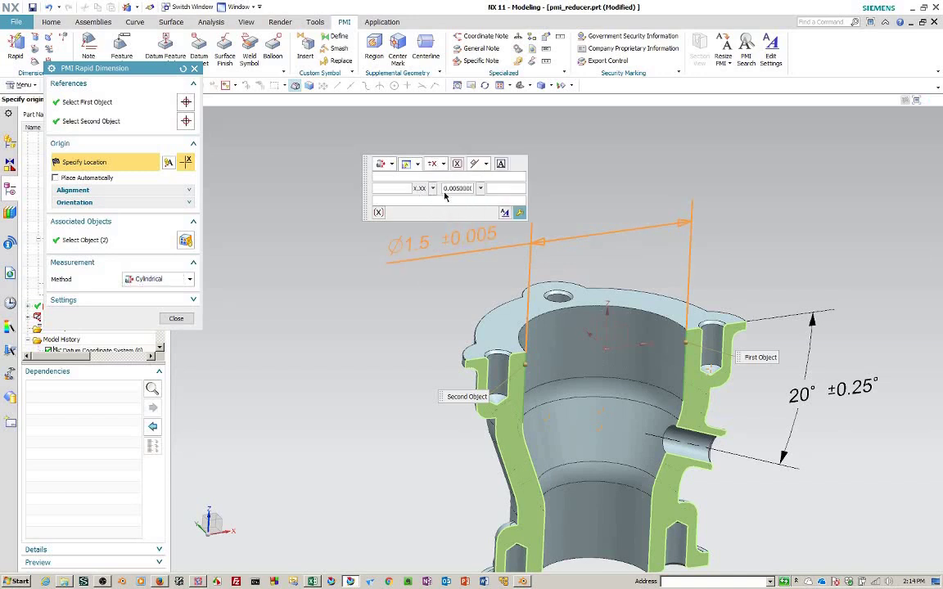
{"action": "double_click", "coordinate": [458, 188]}
{"action": "type", "text": "0..002"}
{"action": "key", "text": "Return"}
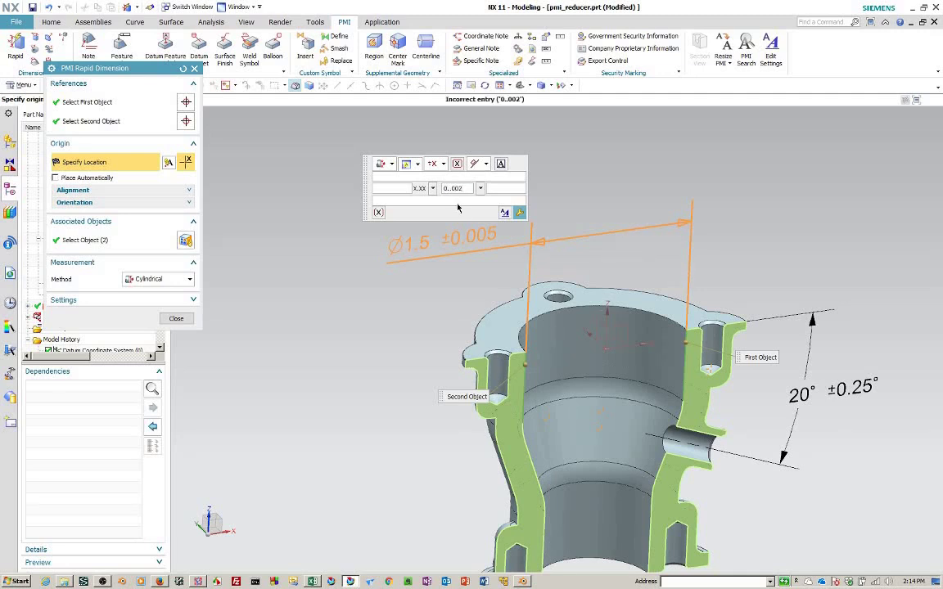
- Align the upper bore dimension's text to its dimension line, show trailing zeros and place it outside the body above the flange
{"action": "left_click", "coordinate": [479, 164]}
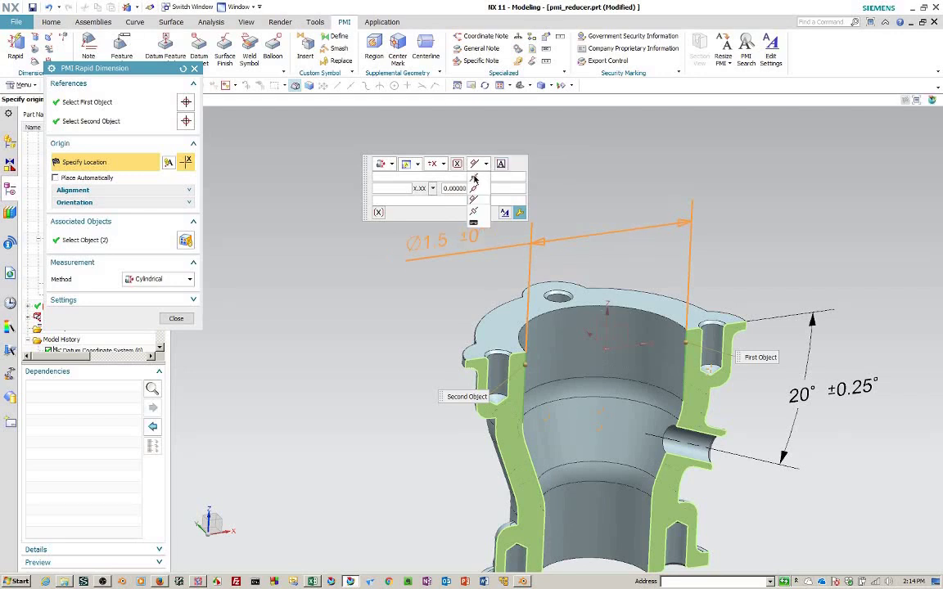
{"action": "left_click", "coordinate": [478, 193]}
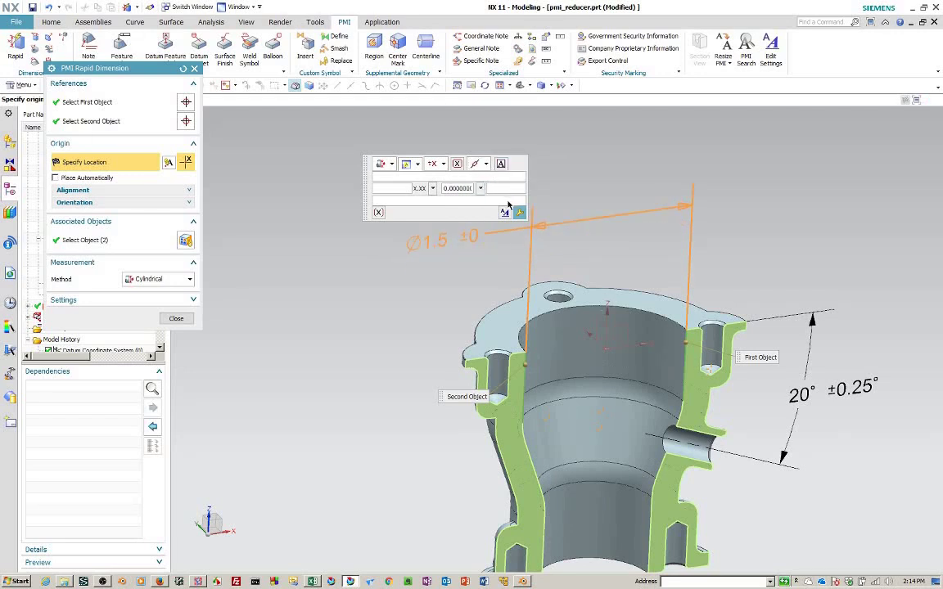
{"action": "left_click", "coordinate": [504, 212]}
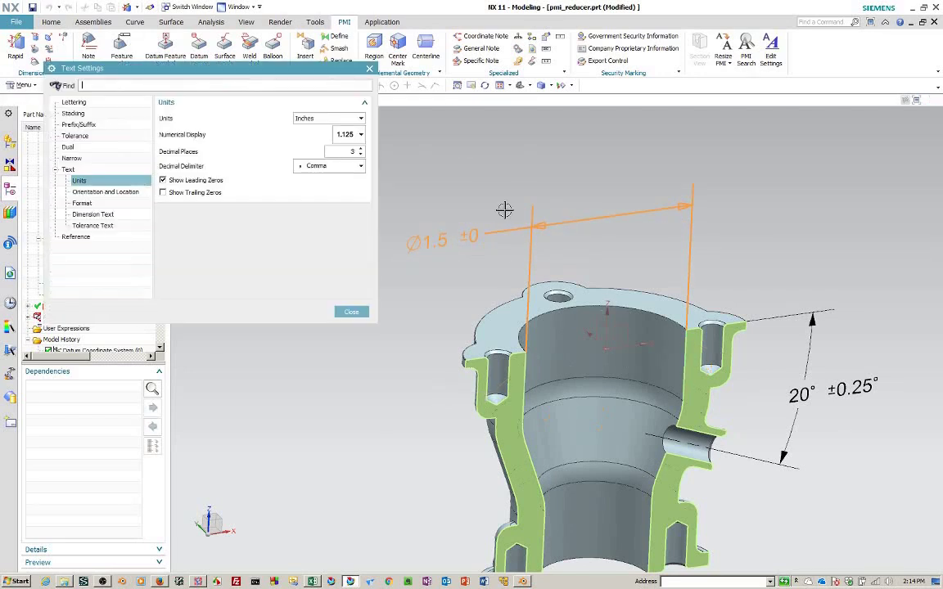
{"action": "left_click", "coordinate": [163, 192]}
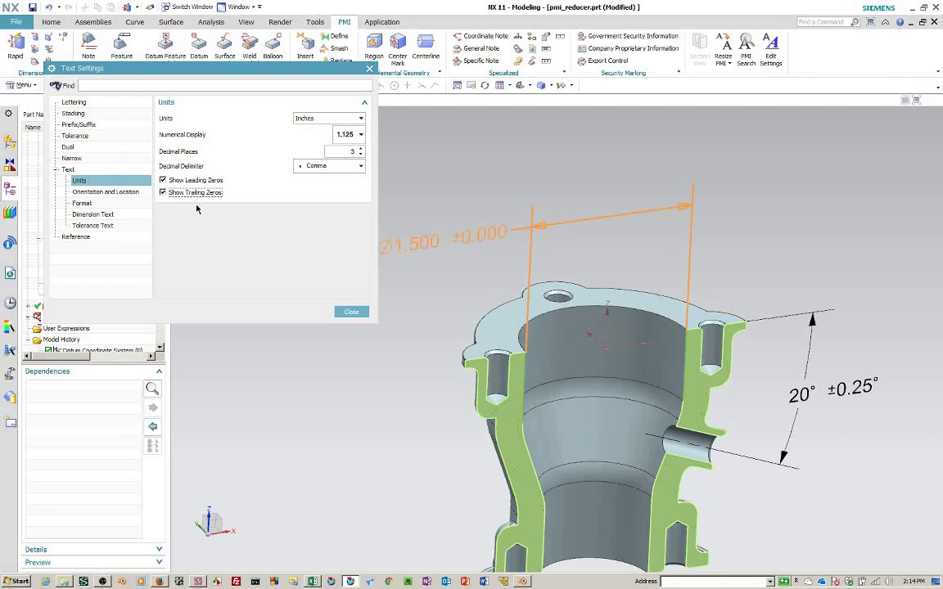
{"action": "left_click", "coordinate": [351, 311]}
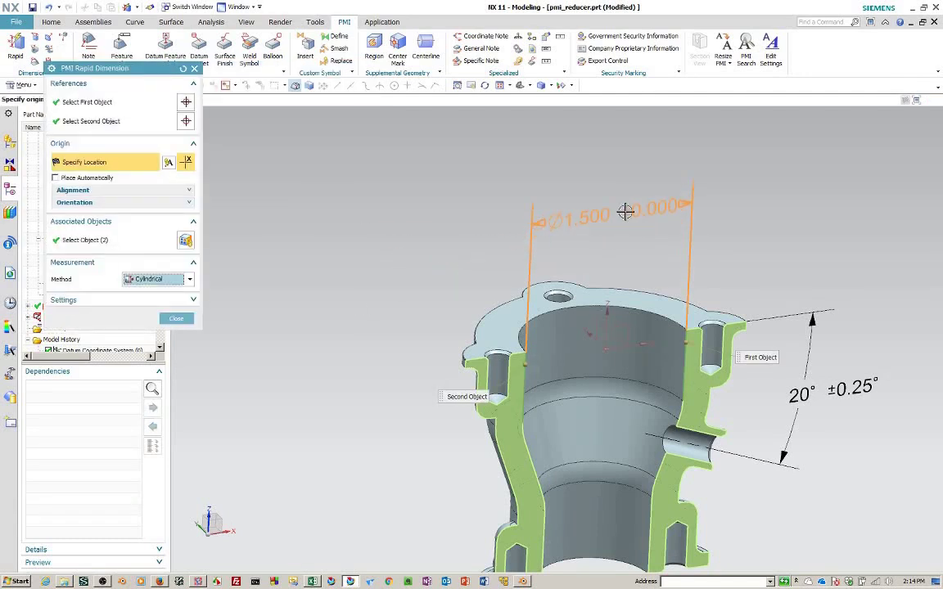
{"action": "mouse_move", "coordinate": [409, 268]}
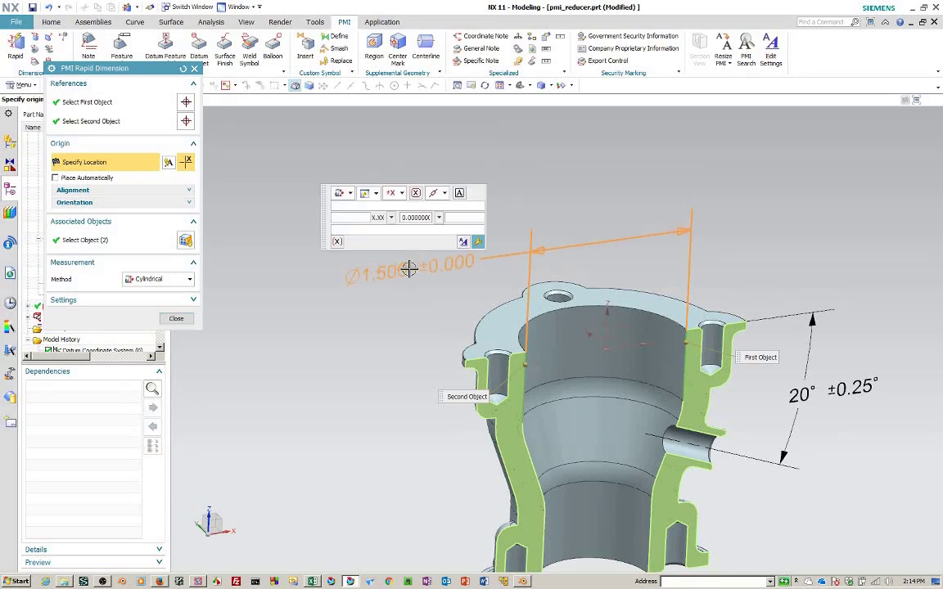
{"action": "left_click", "coordinate": [401, 278]}
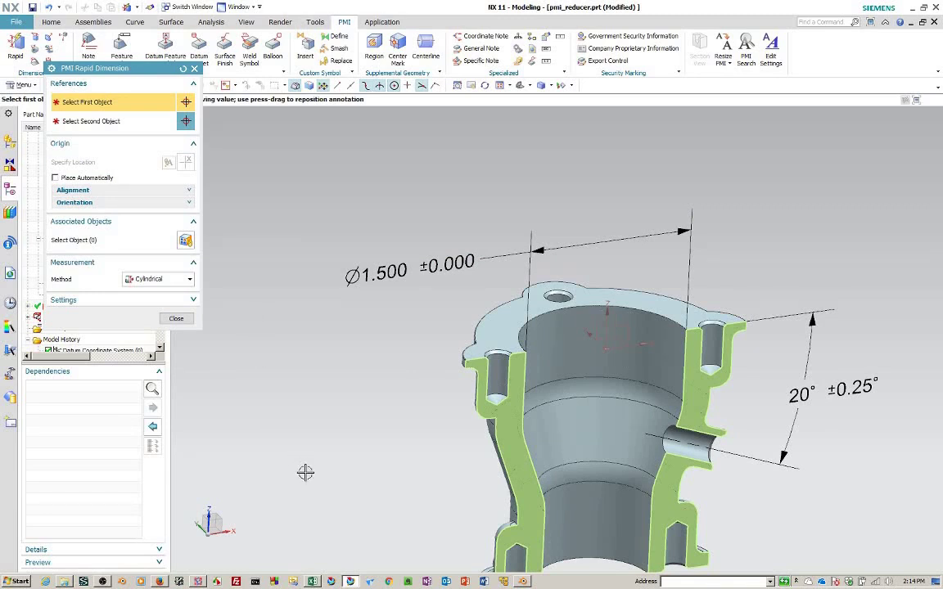
- Start a cylindrical PMI dimension between the two cut wall edges of the lower bore
{"action": "middle_click_drag", "start_coordinate": [346, 498], "coordinate": [351, 326], "text": "shift"}
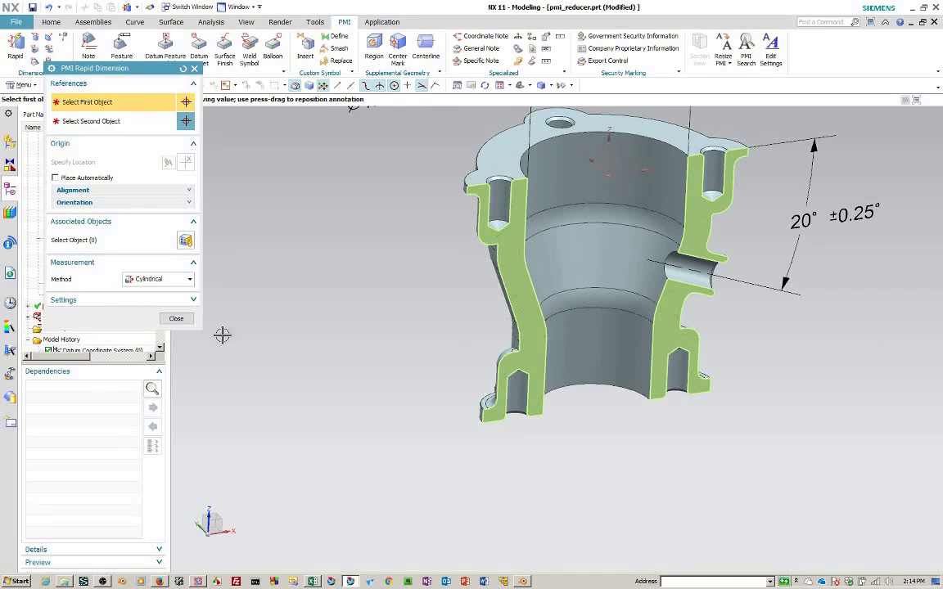
{"action": "left_click", "coordinate": [646, 390]}
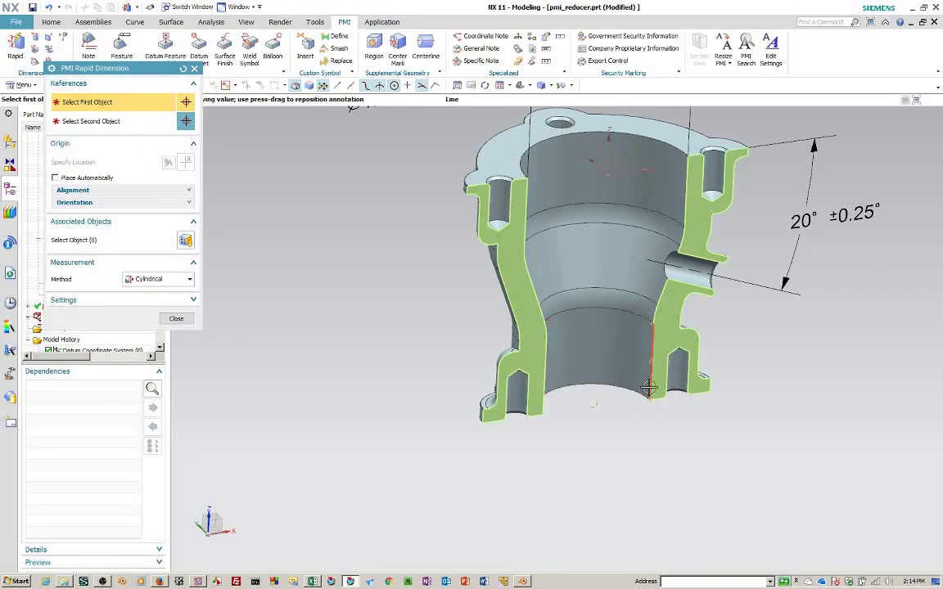
{"action": "left_click", "coordinate": [547, 403]}
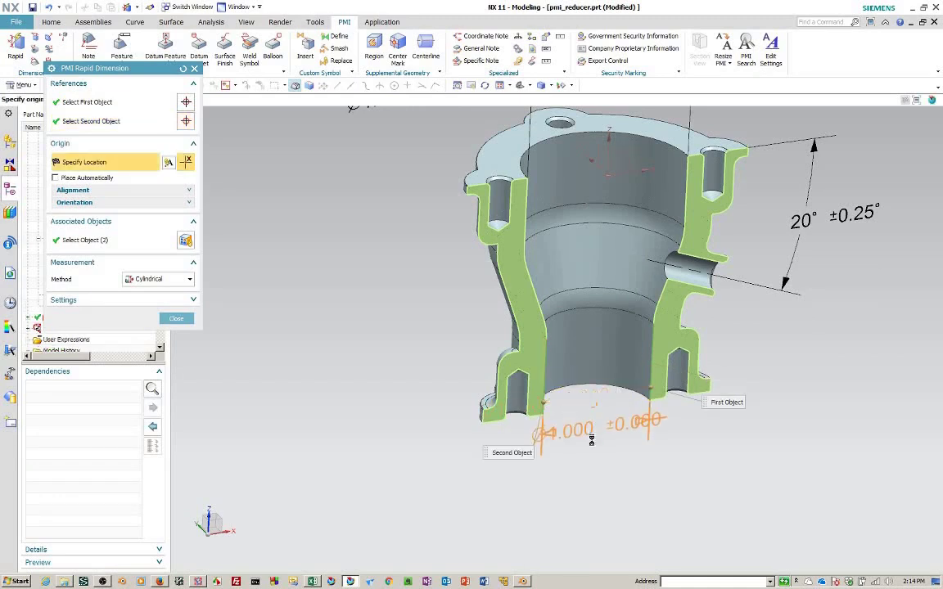
{"action": "mouse_move", "coordinate": [737, 482]}
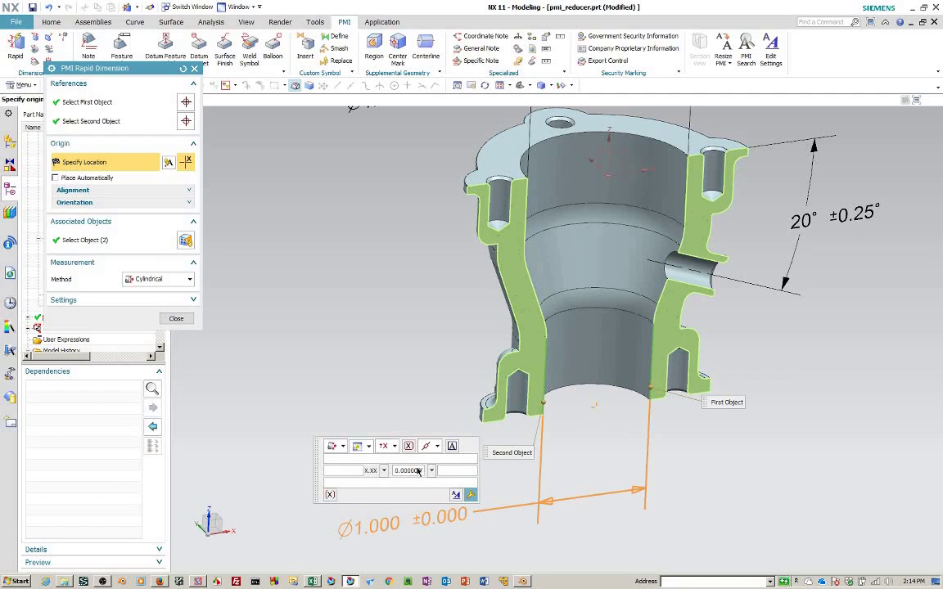
- Set the lower bore diameter's equal bilateral tolerance to ±0.002
{"action": "double_click", "coordinate": [410, 471]}
{"action": "type", "text": "0"}
{"action": "key", "text": "Return"}
{"action": "left_click_drag", "start_coordinate": [495, 511], "coordinate": [416, 477]}
{"action": "right_click", "coordinate": [415, 477]}
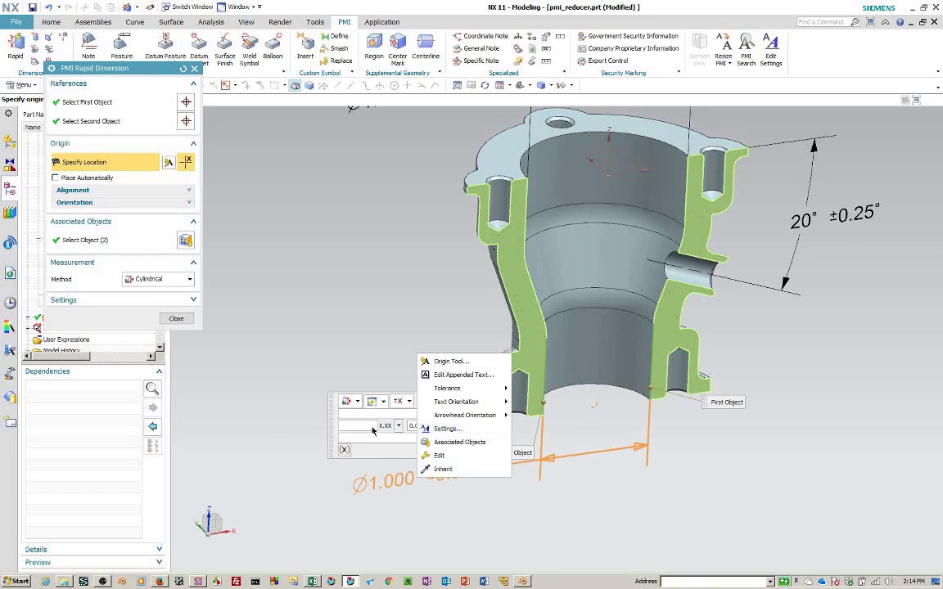
{"action": "right_click", "coordinate": [382, 486]}
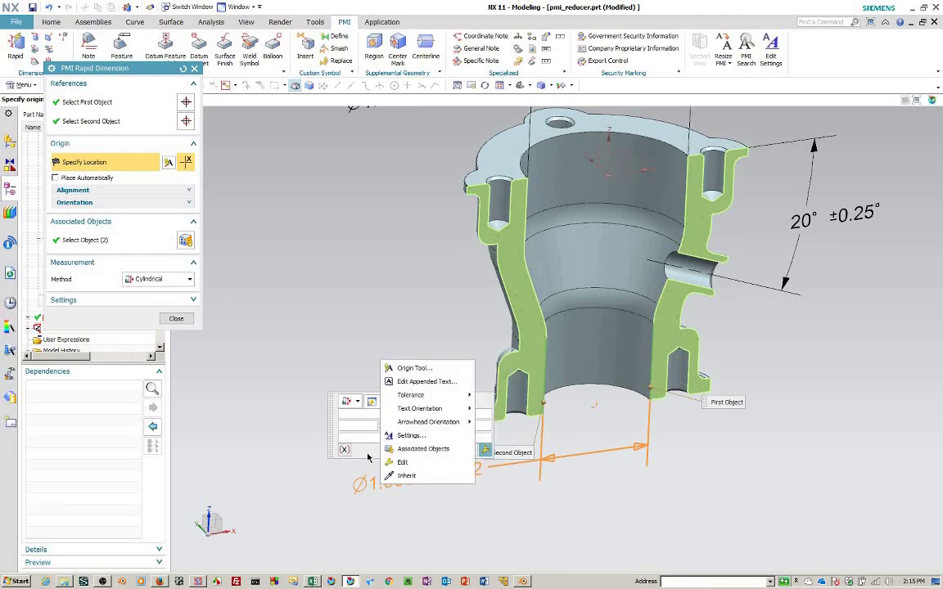
{"action": "key", "text": "Escape"}
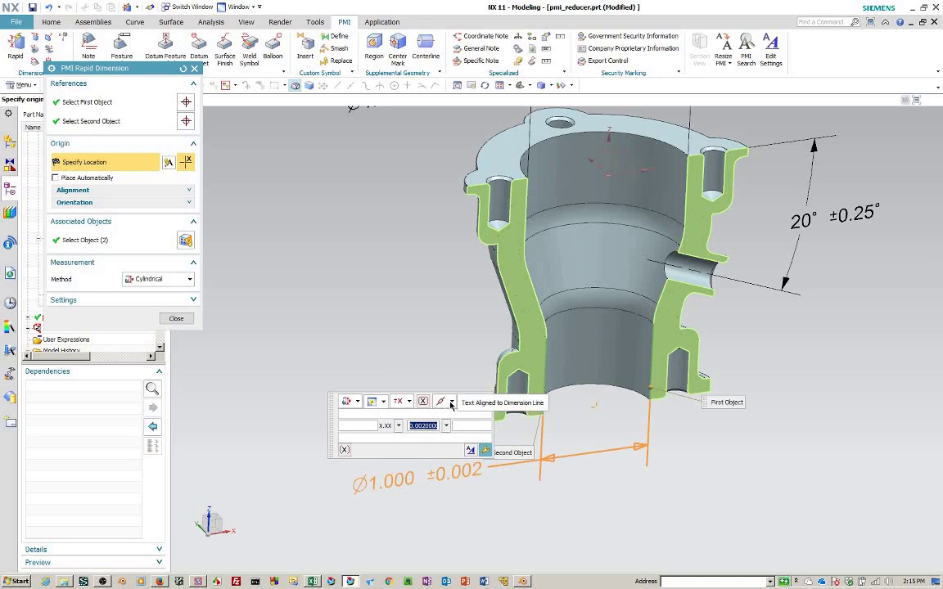
- Align the lower bore dimension's text to its dimension line, place it below the body and finish dimensioning
{"action": "left_click", "coordinate": [447, 402]}
{"action": "left_click", "coordinate": [444, 423]}
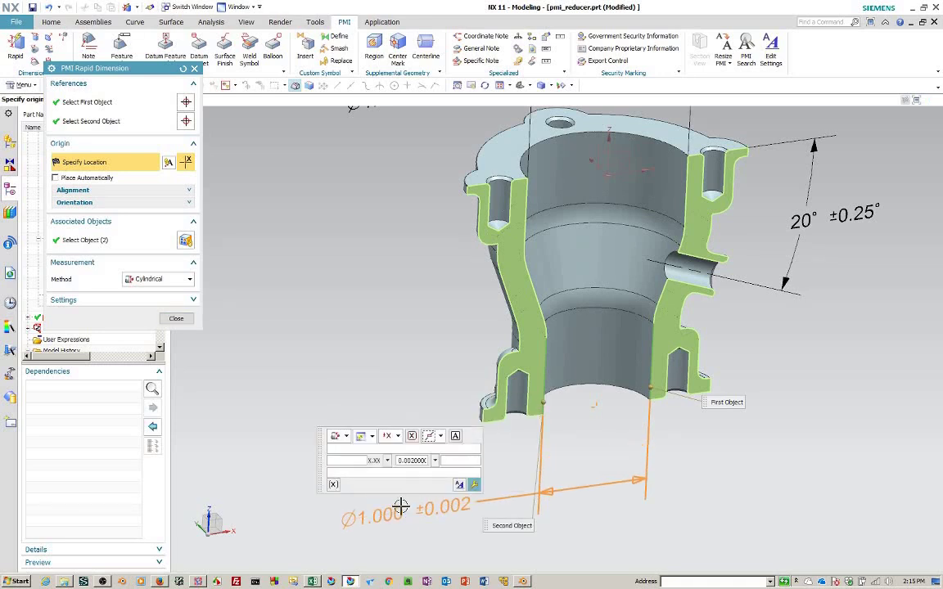
{"action": "left_click", "coordinate": [360, 516]}
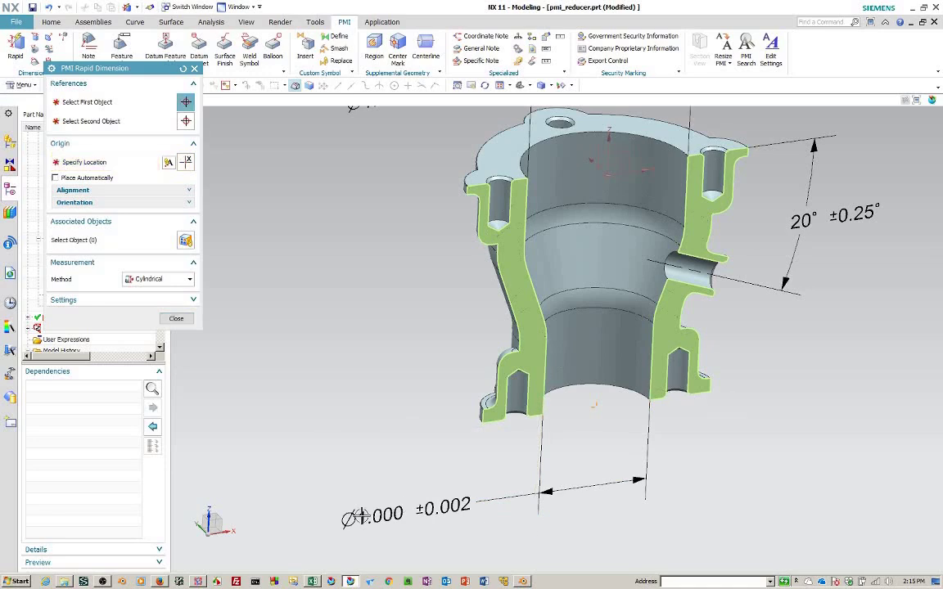
{"action": "left_click", "coordinate": [176, 318]}
{"action": "key", "text": "ctrl+f"}
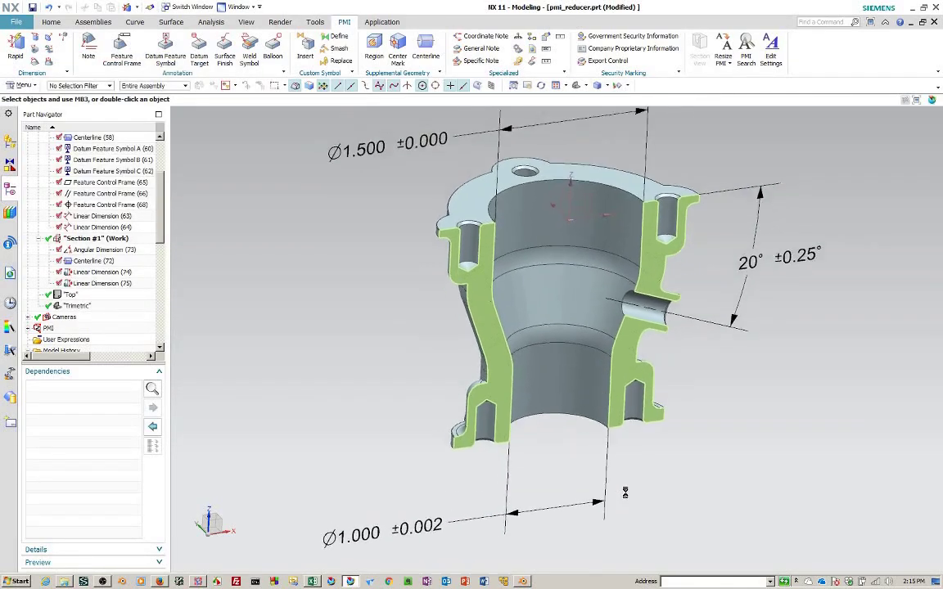
- Edit the upper bore's diameter dimension and set its tolerance to ±0.002
{"action": "double_click", "coordinate": [403, 166]}
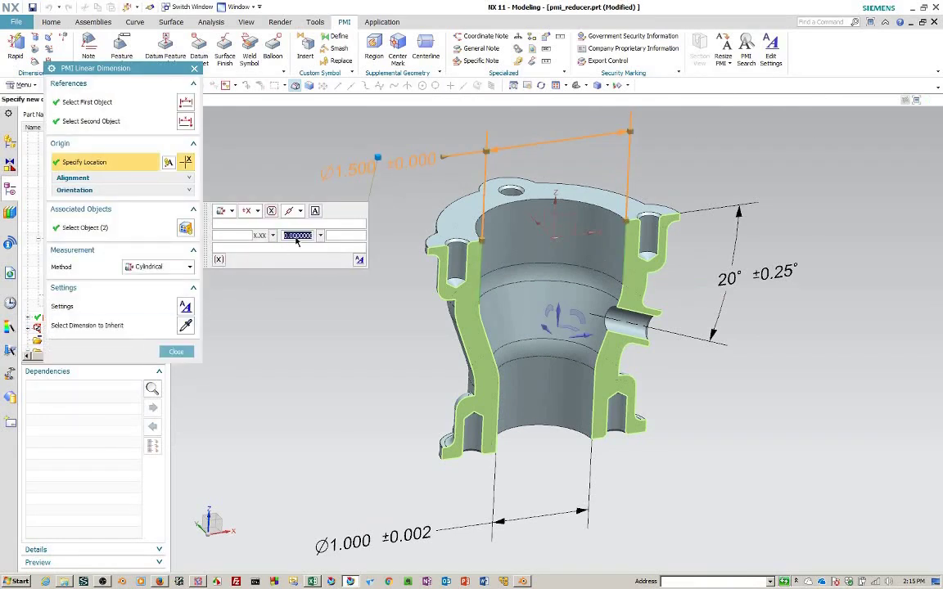
{"action": "type", "text": "0.002"}
{"action": "key", "text": "Return"}
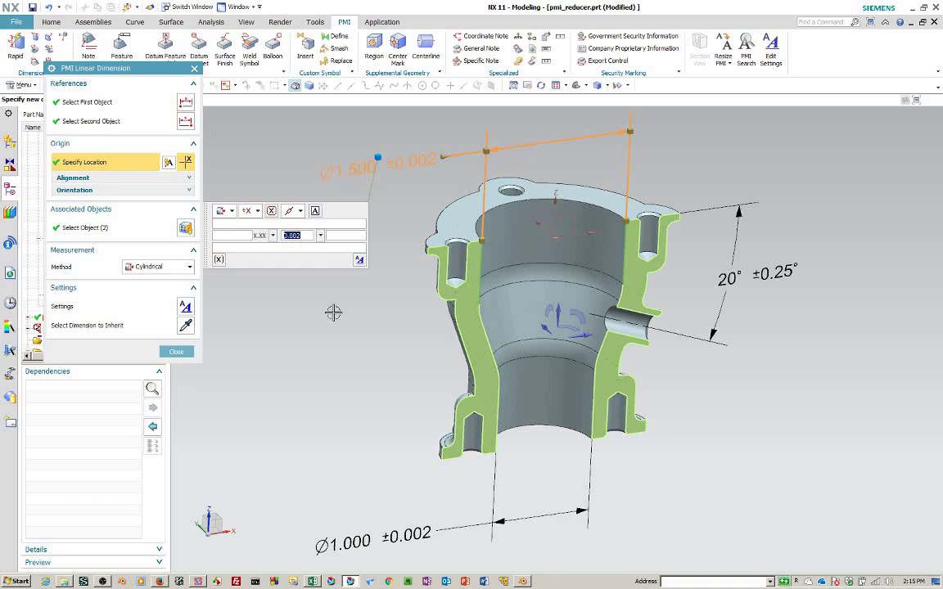
{"action": "left_click", "coordinate": [176, 351]}
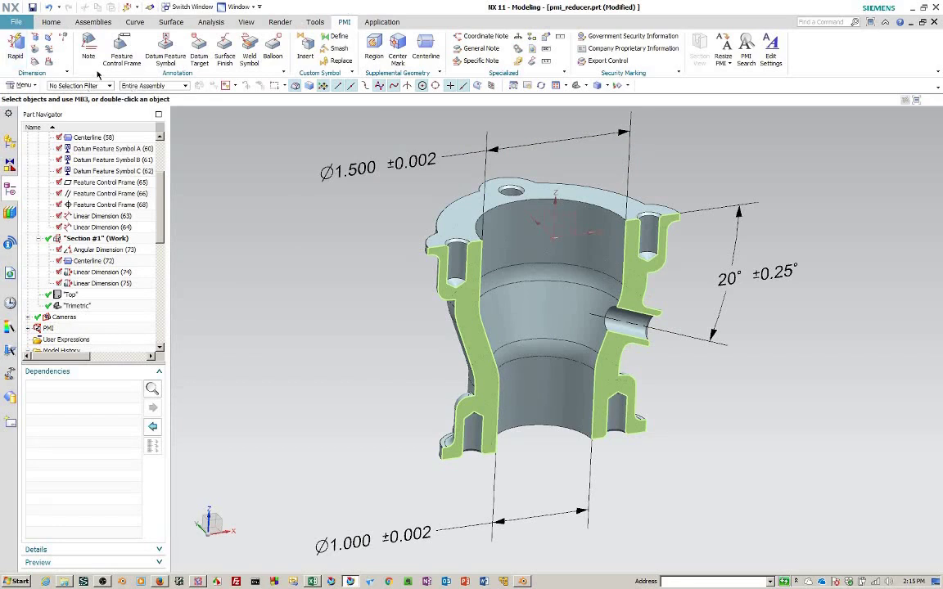
- Start a perpendicular PMI dimension from the top flange face to the arc center of the angled port's blended outer edge
{"action": "left_click", "coordinate": [27, 54]}
{"action": "left_click", "coordinate": [131, 280]}
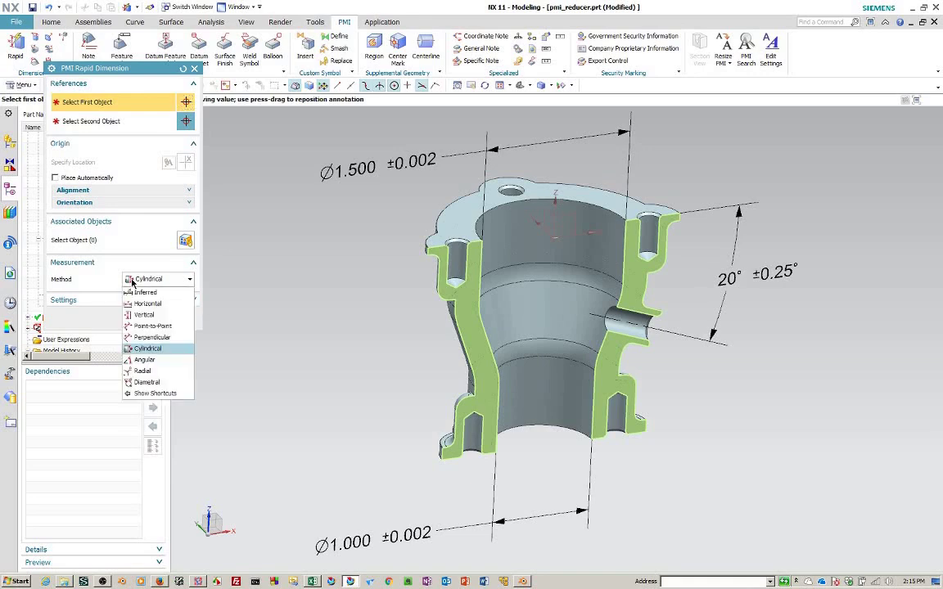
{"action": "left_click", "coordinate": [151, 337]}
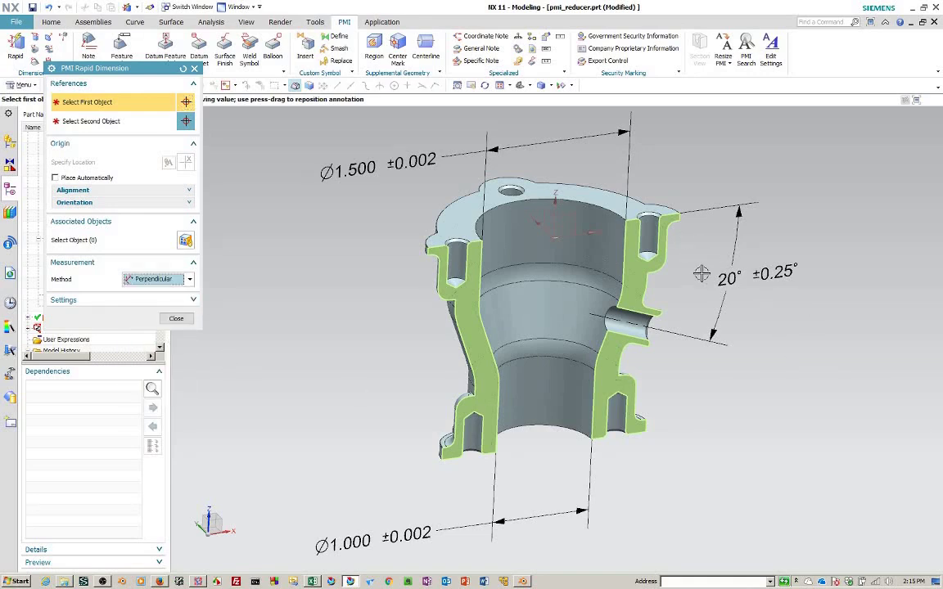
{"action": "scroll", "coordinate": [726, 239], "scroll_direction": "up", "scroll_amount": 2}
{"action": "scroll", "coordinate": [726, 239], "scroll_direction": "up", "scroll_amount": 3}
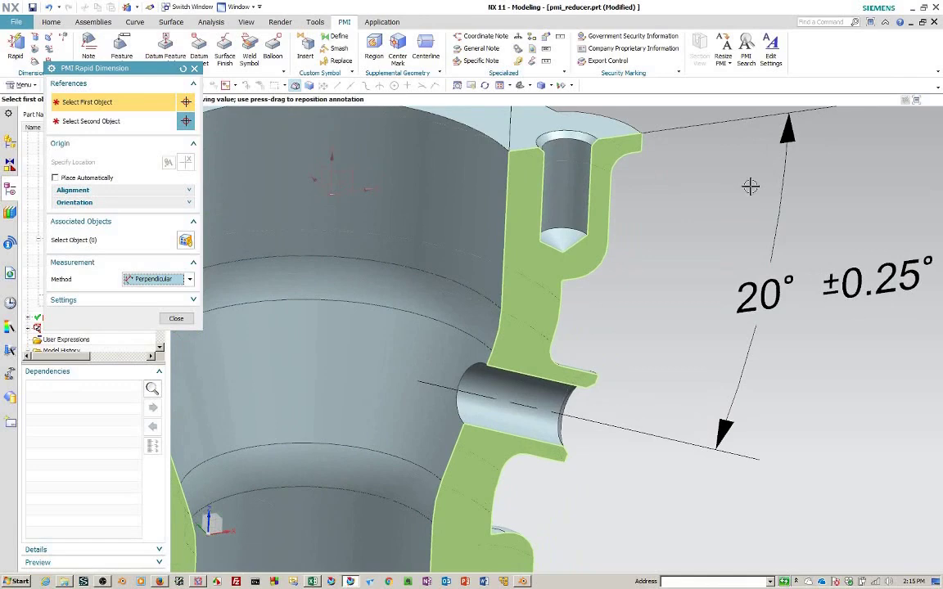
{"action": "left_click", "coordinate": [629, 132]}
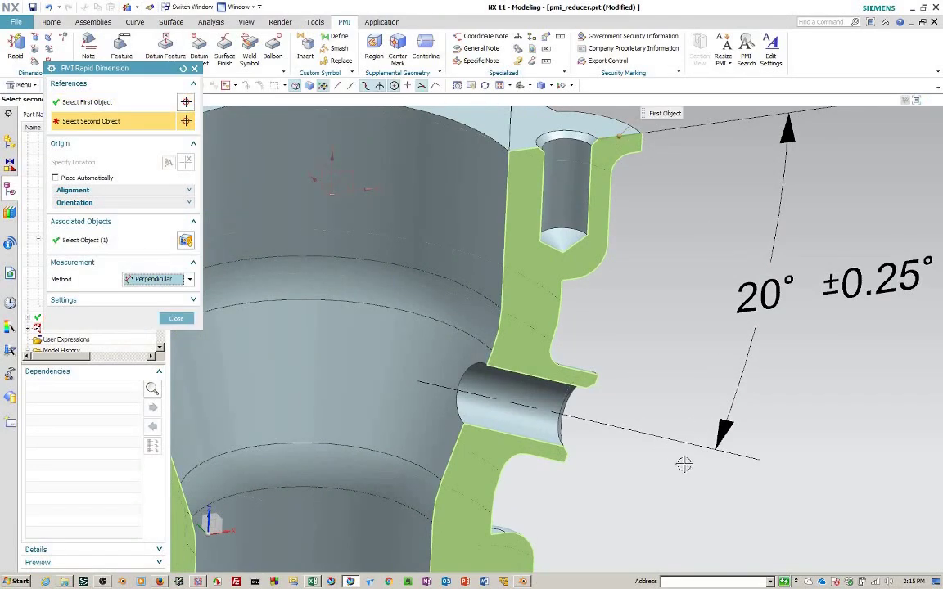
{"action": "middle_click_drag", "start_coordinate": [744, 449], "coordinate": [673, 458]}
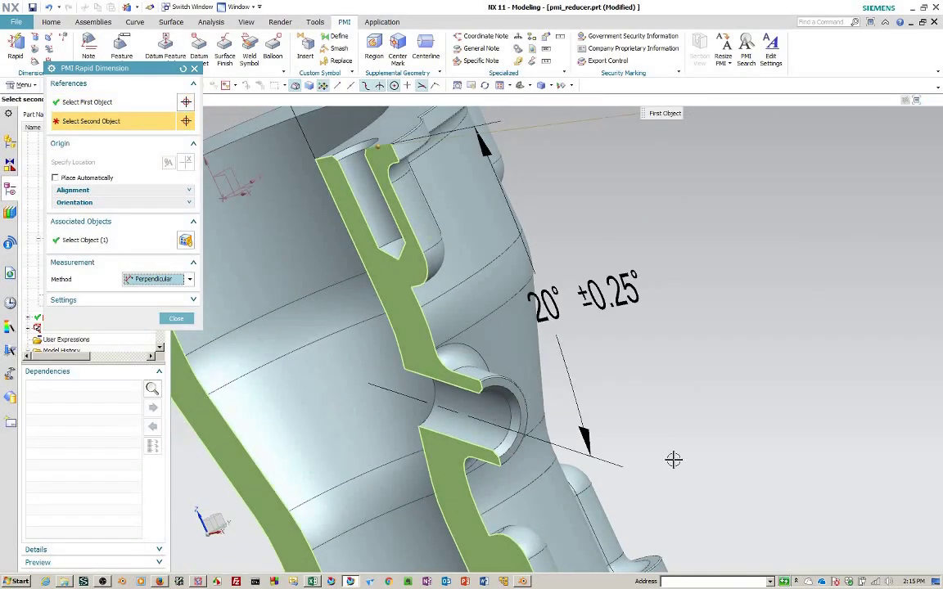
{"action": "left_click", "coordinate": [519, 401]}
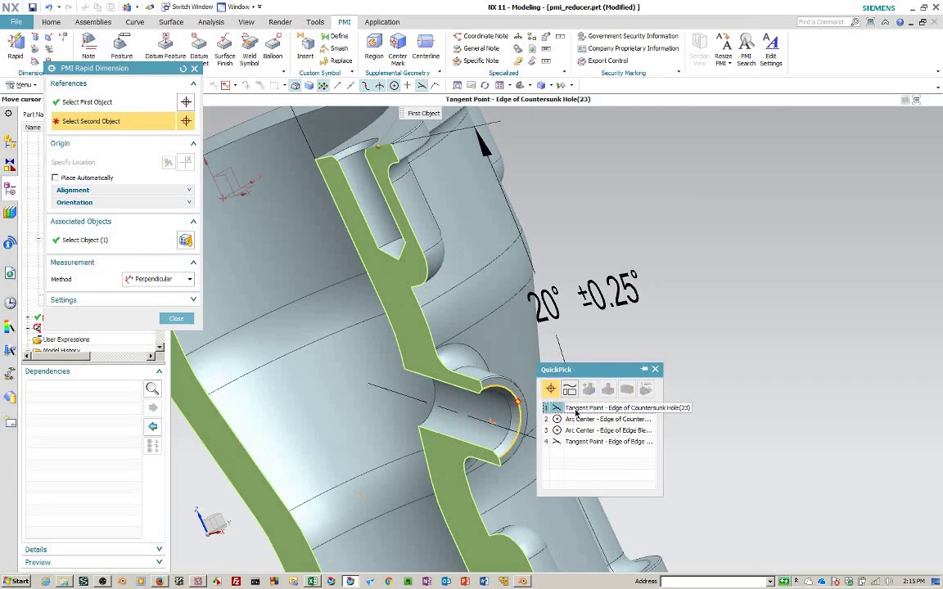
{"action": "left_click", "coordinate": [597, 428]}
{"action": "mouse_move", "coordinate": [709, 260]}
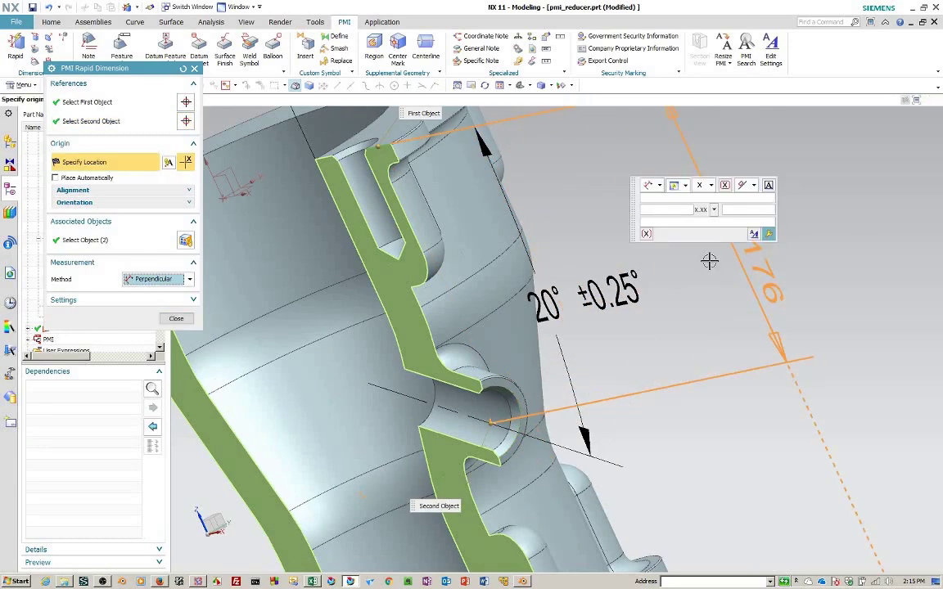
- Restore the section's orientation and set the port location dimension's text to horizontal
{"action": "key", "text": "F8"}
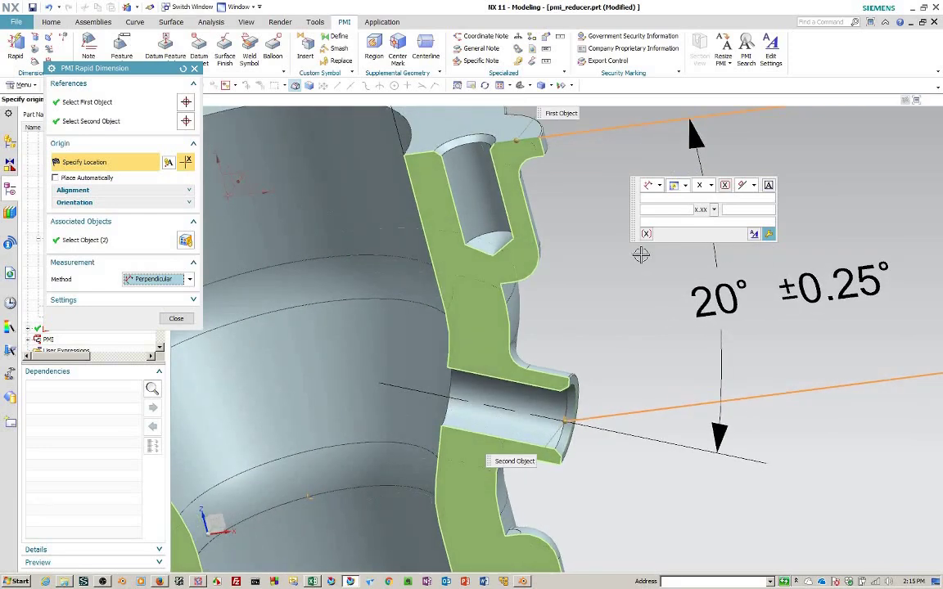
{"action": "scroll", "coordinate": [641, 254], "scroll_direction": "down", "scroll_amount": 3}
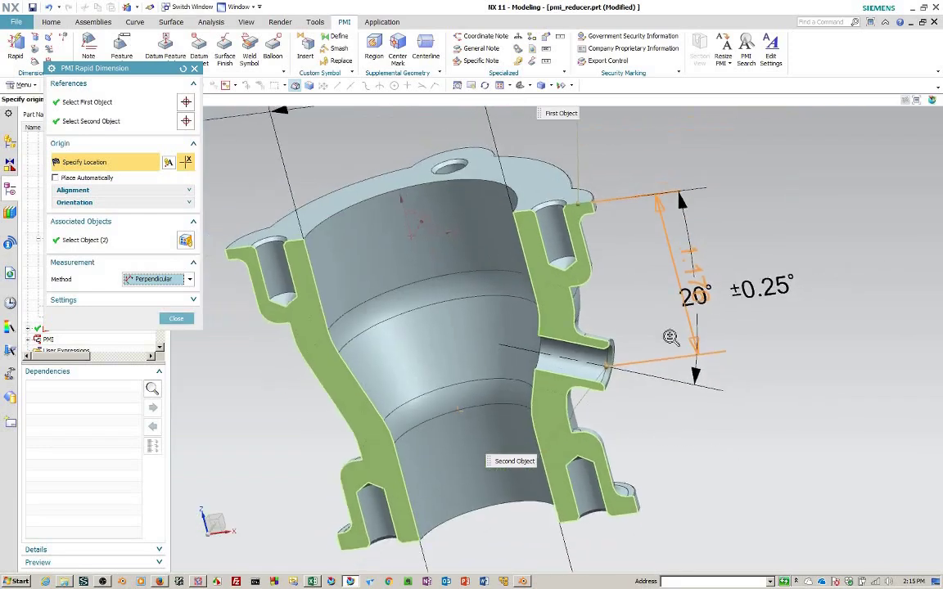
{"action": "mouse_move", "coordinate": [823, 233]}
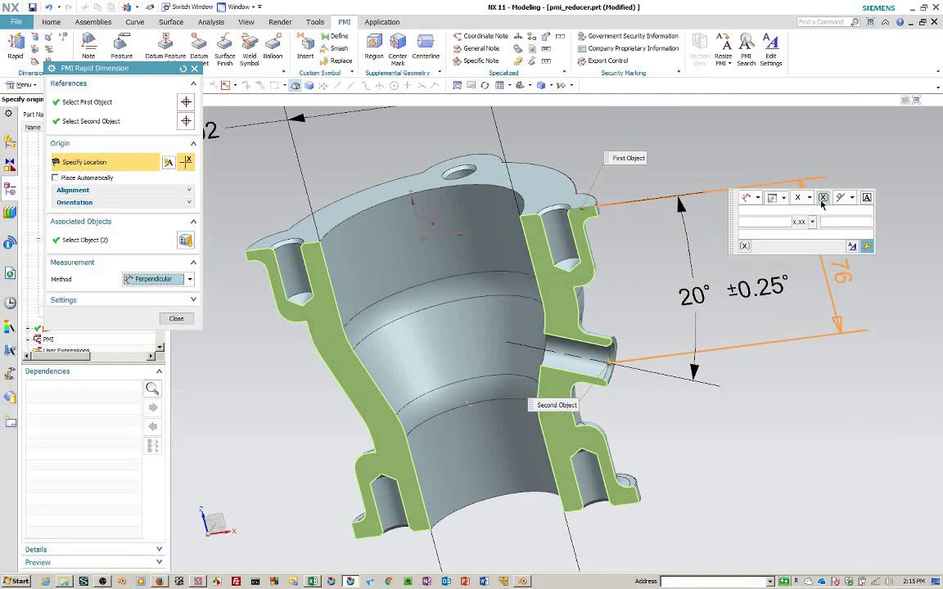
{"action": "left_click", "coordinate": [850, 199]}
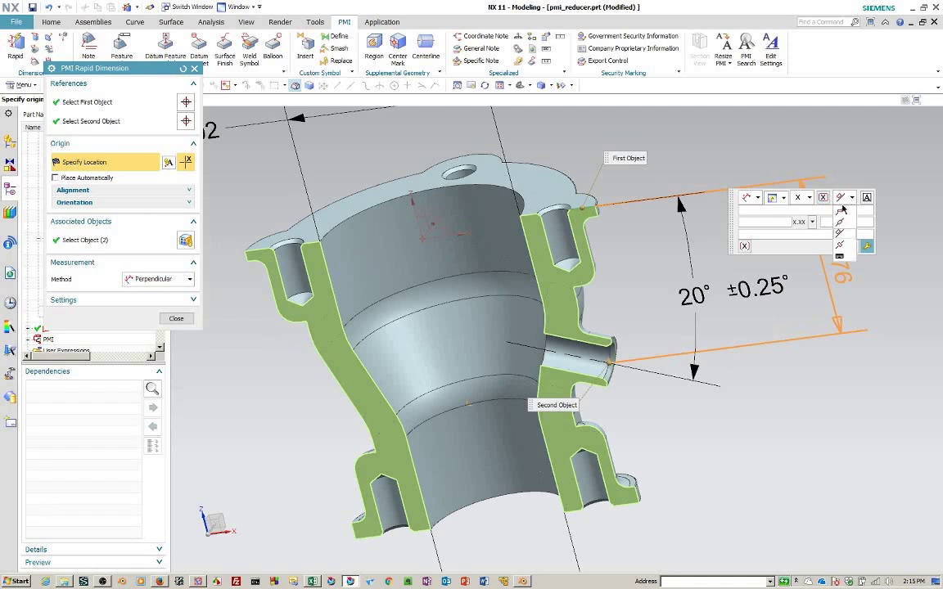
{"action": "left_click", "coordinate": [841, 210]}
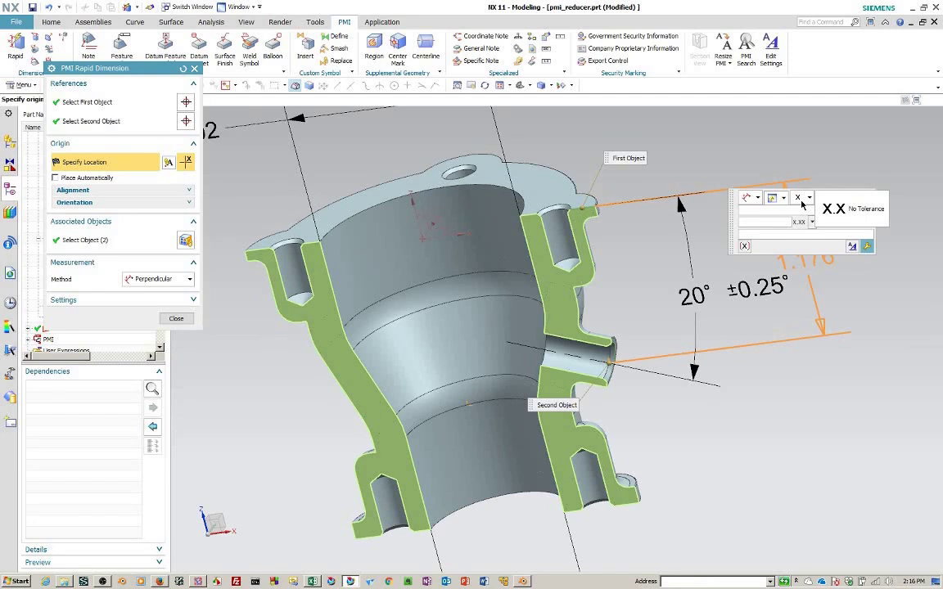
- Give the port location dimension an equal bilateral tolerance of ±0.003, place it outside the 20° dimension and finish dimensioning
{"action": "left_click", "coordinate": [801, 202]}
{"action": "left_click", "coordinate": [798, 222]}
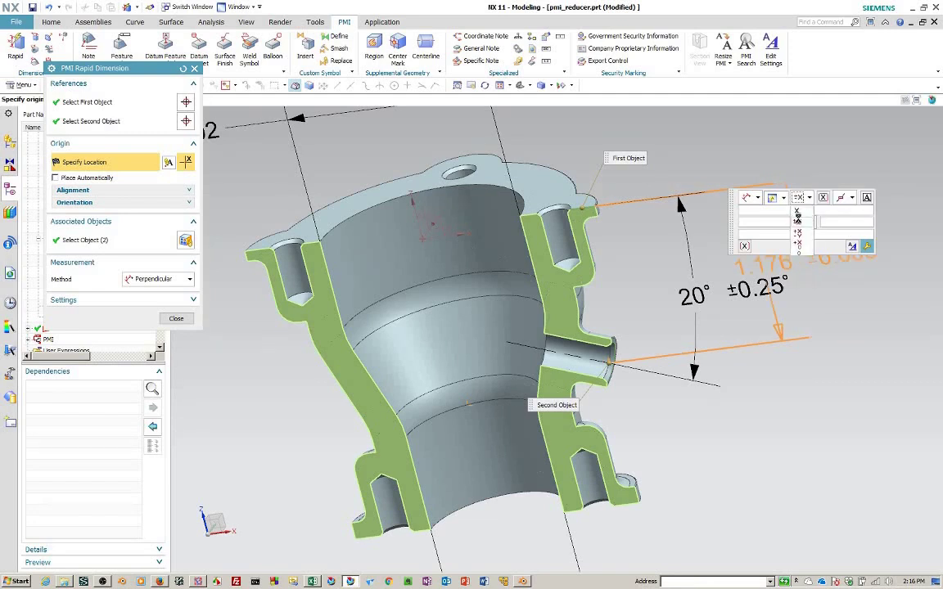
{"action": "double_click", "coordinate": [822, 222]}
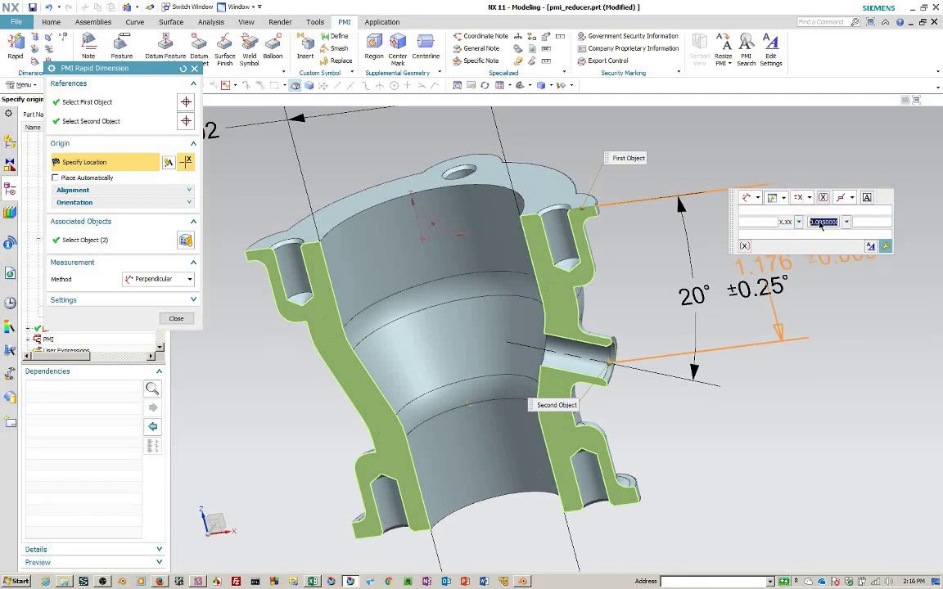
{"action": "type", "text": "0"}
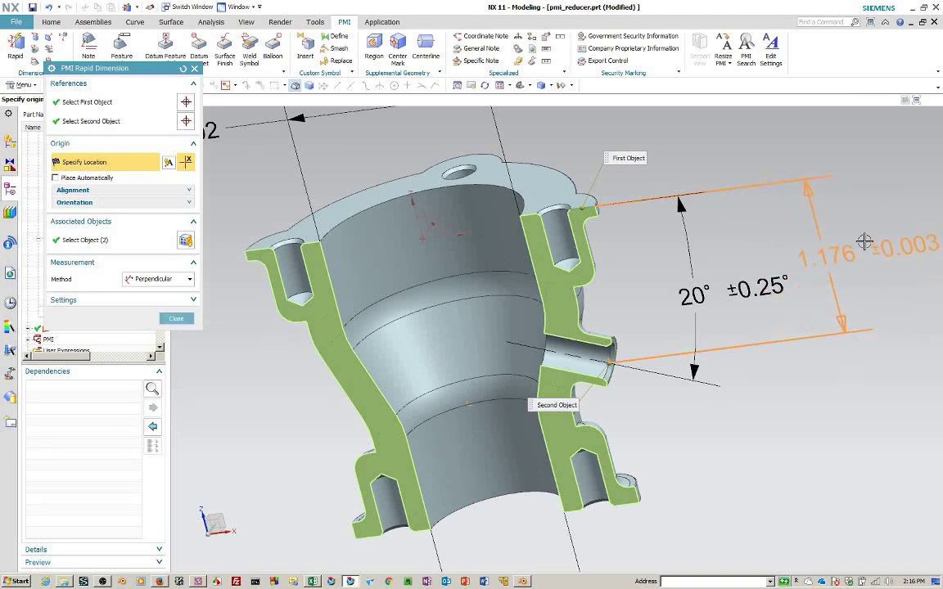
{"action": "left_click", "coordinate": [837, 235]}
{"action": "left_click", "coordinate": [175, 318]}
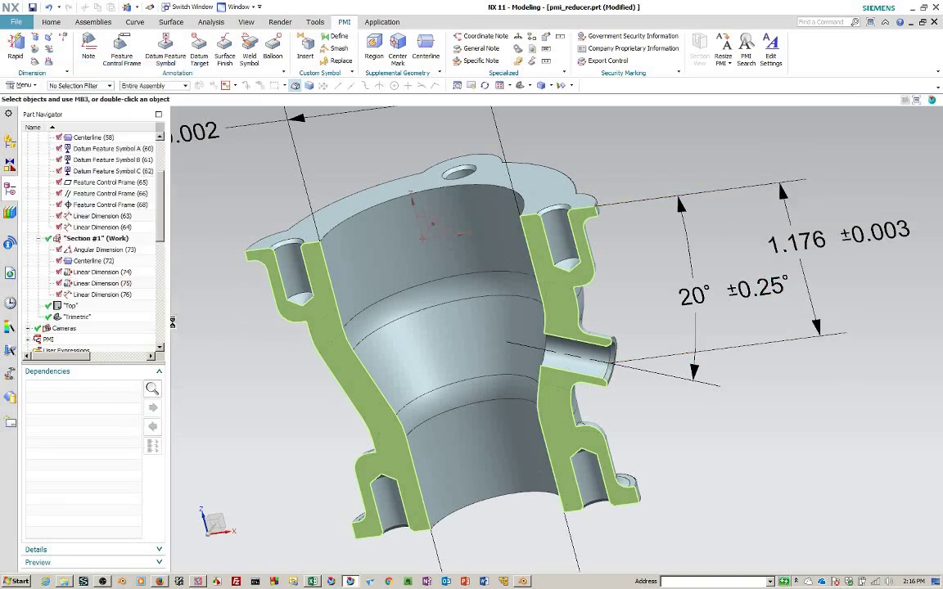
- Reset the orientation of the Section #1 view and resize the PMI in that view
{"action": "right_click", "coordinate": [108, 241]}
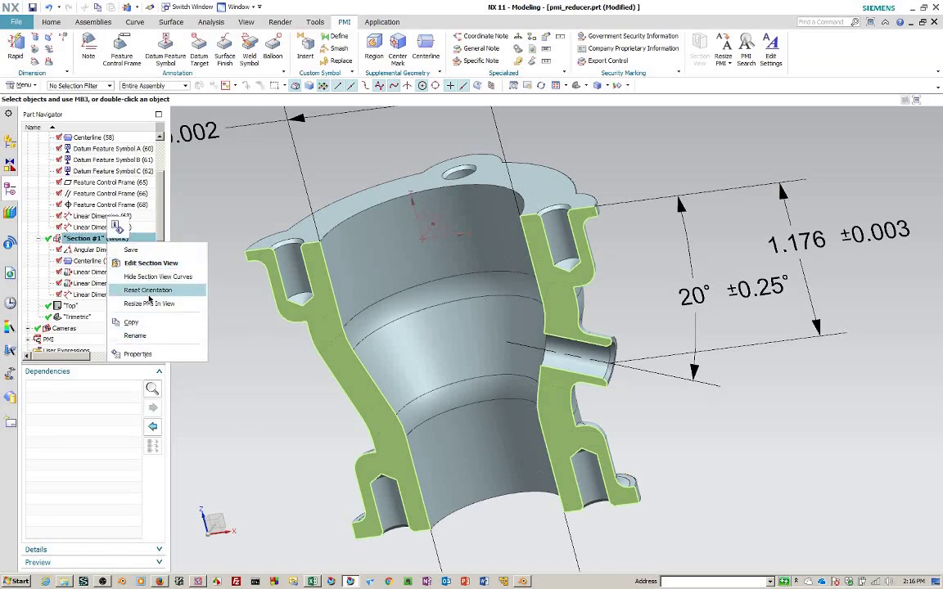
{"action": "left_click", "coordinate": [149, 292]}
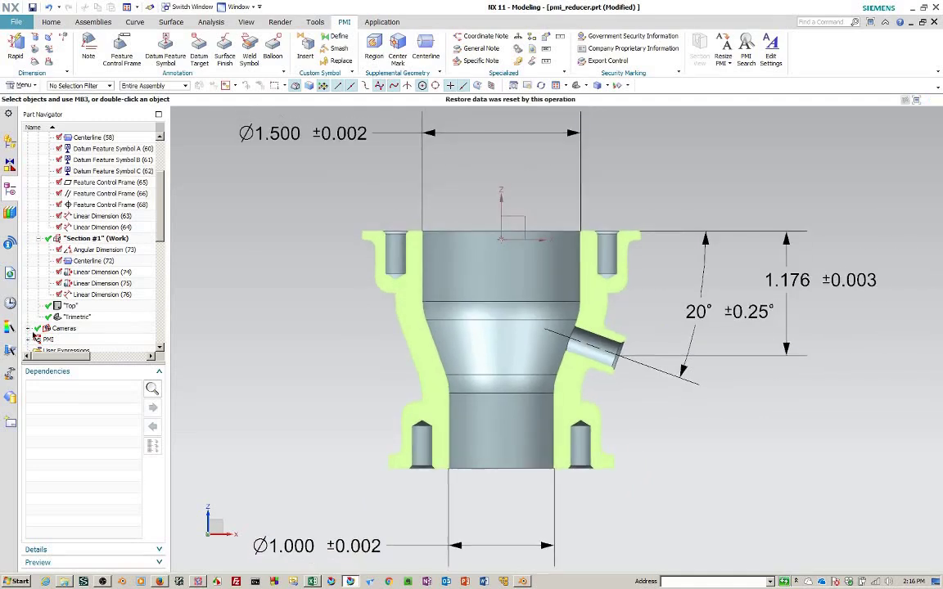
{"action": "right_click", "coordinate": [88, 238]}
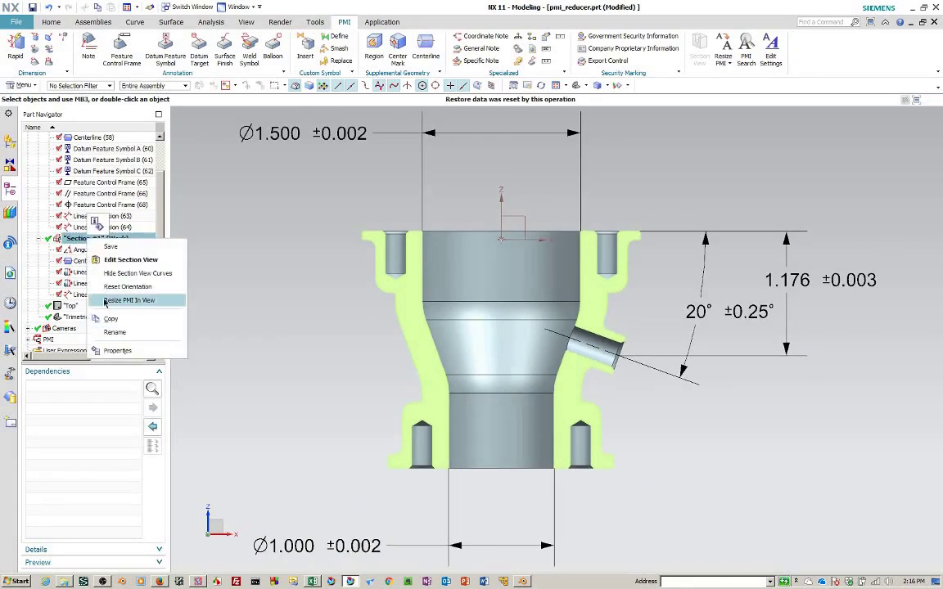
{"action": "left_click", "coordinate": [128, 300]}
- Reposition the port's angle and location dimensions beside the section
{"action": "left_click_drag", "start_coordinate": [693, 231], "coordinate": [778, 323]}
{"action": "left_click_drag", "start_coordinate": [784, 279], "coordinate": [709, 292]}
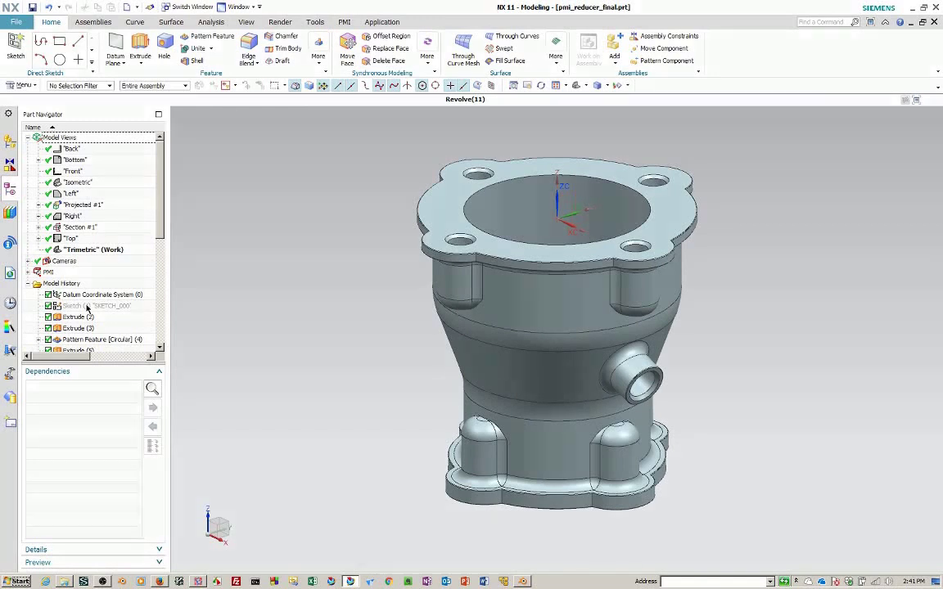
- Create the drawing pmi_reducer_final_dwg1.prt of pmi_reducer_final from the Acuity C-Size template, leaving the title block values empty
{"action": "left_click", "coordinate": [17, 22]}
{"action": "left_click", "coordinate": [25, 38]}
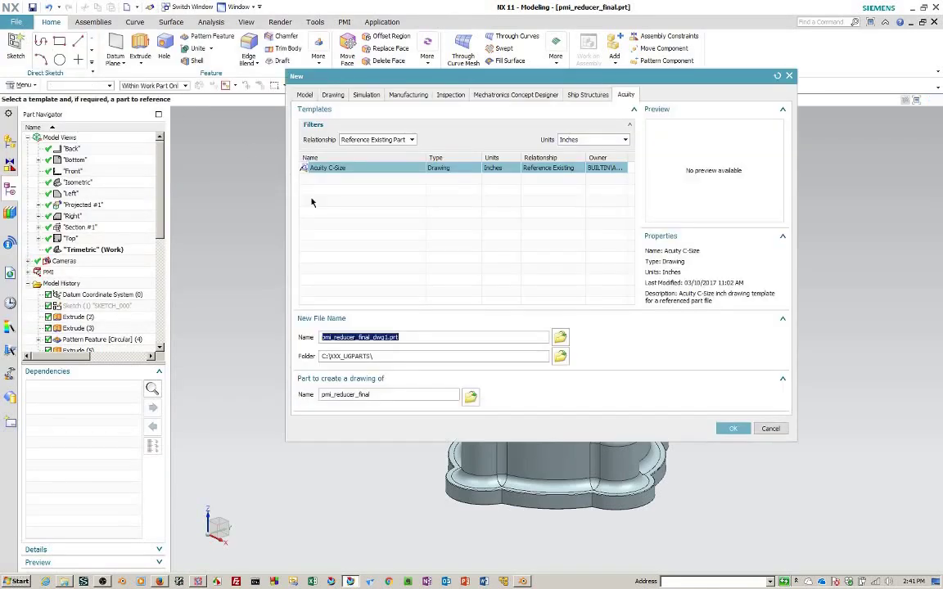
{"action": "left_click", "coordinate": [730, 428]}
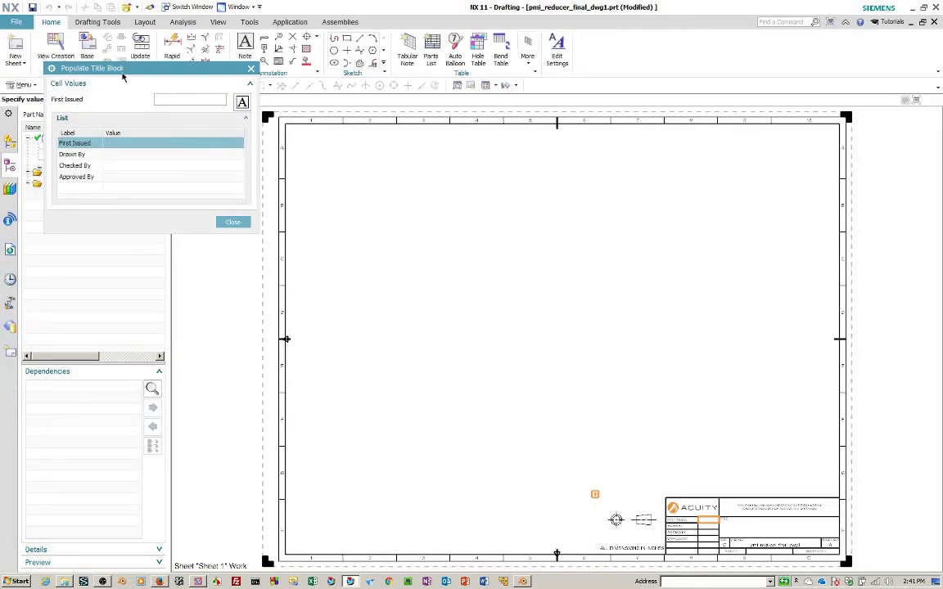
{"action": "left_click", "coordinate": [232, 221]}
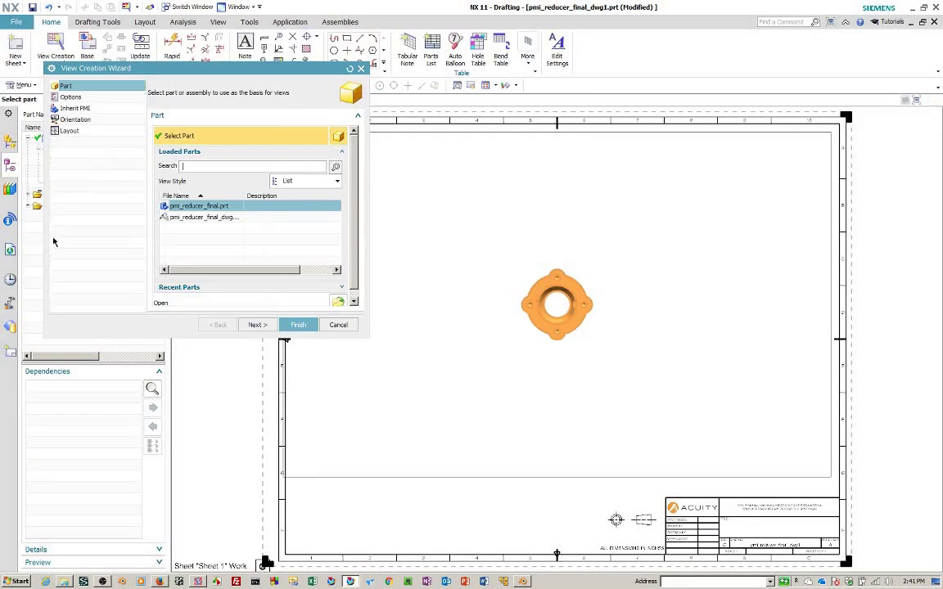
- Create a base view of pmi_reducer_final in the Right orientation, inheriting PMI from the model view
{"action": "left_click_drag", "start_coordinate": [171, 71], "coordinate": [148, 73]}
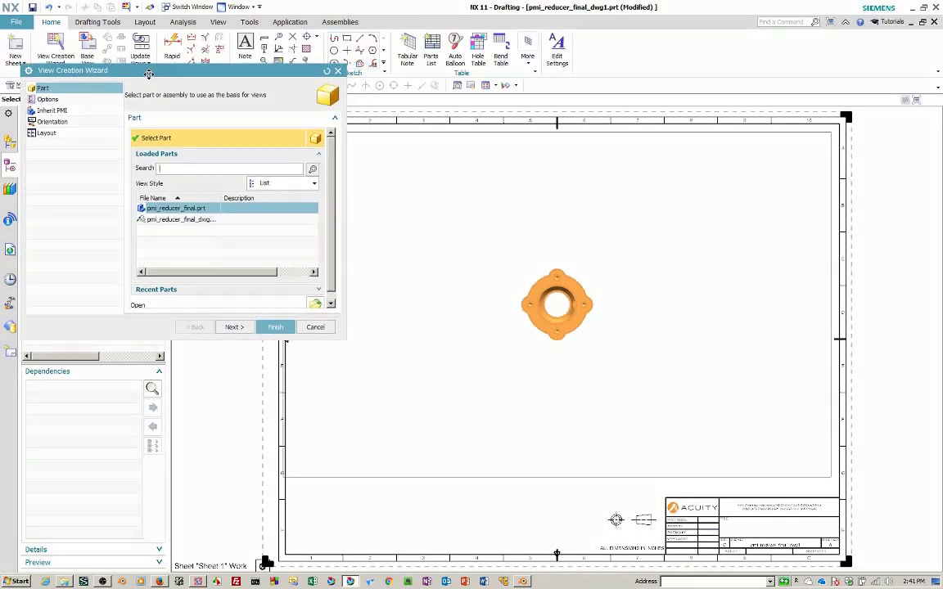
{"action": "left_click", "coordinate": [47, 100]}
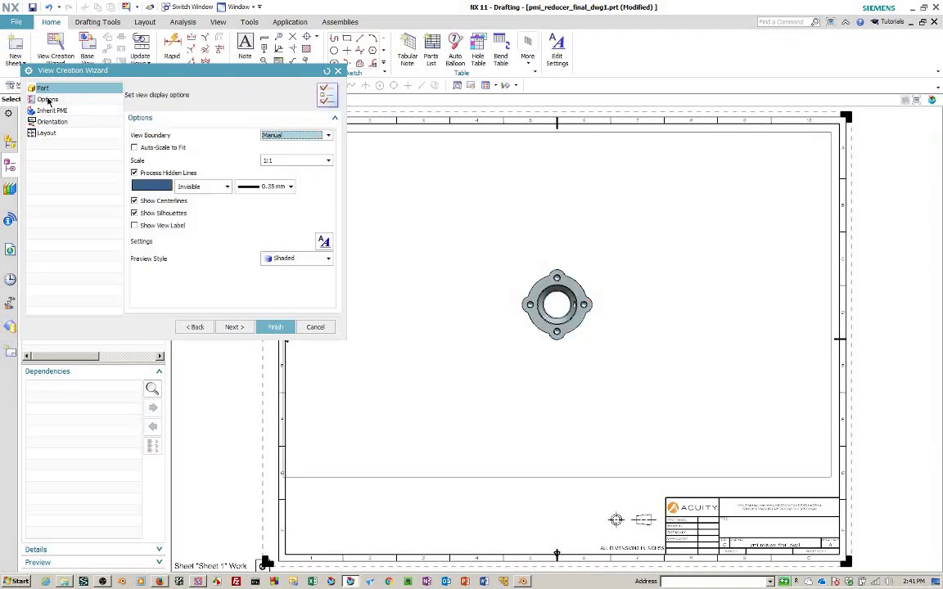
{"action": "left_click", "coordinate": [54, 111]}
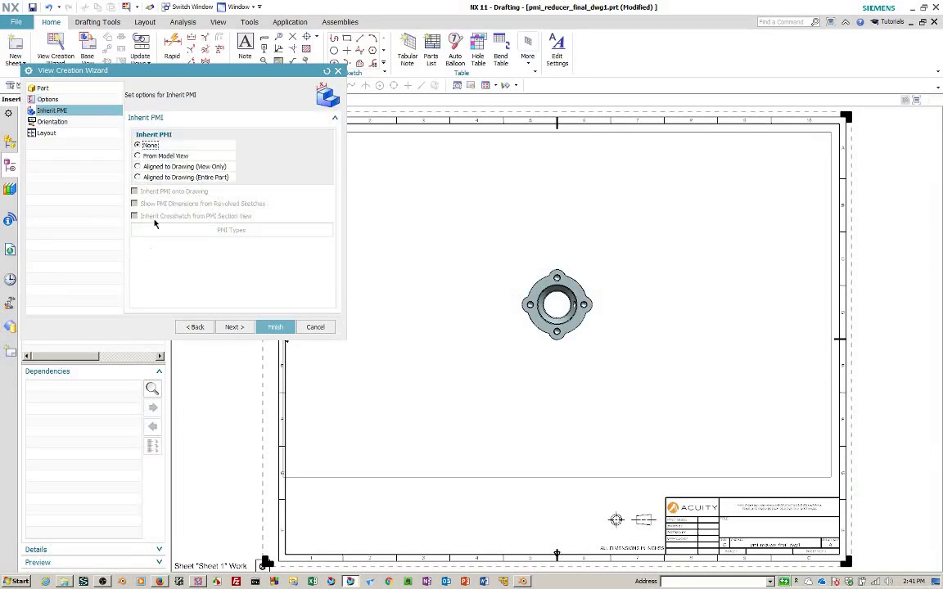
{"action": "left_click", "coordinate": [139, 157]}
{"action": "left_click", "coordinate": [46, 122]}
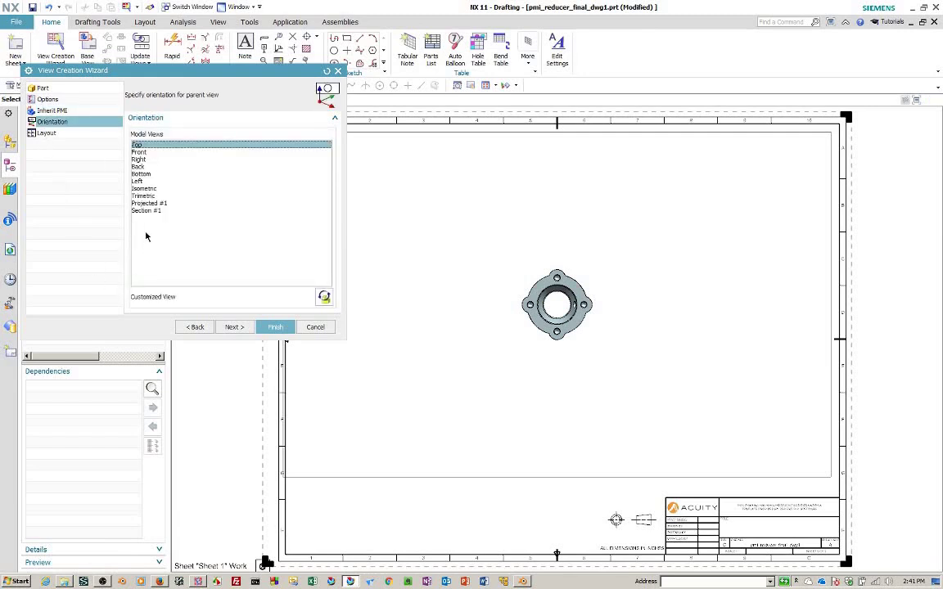
{"action": "left_click", "coordinate": [139, 160]}
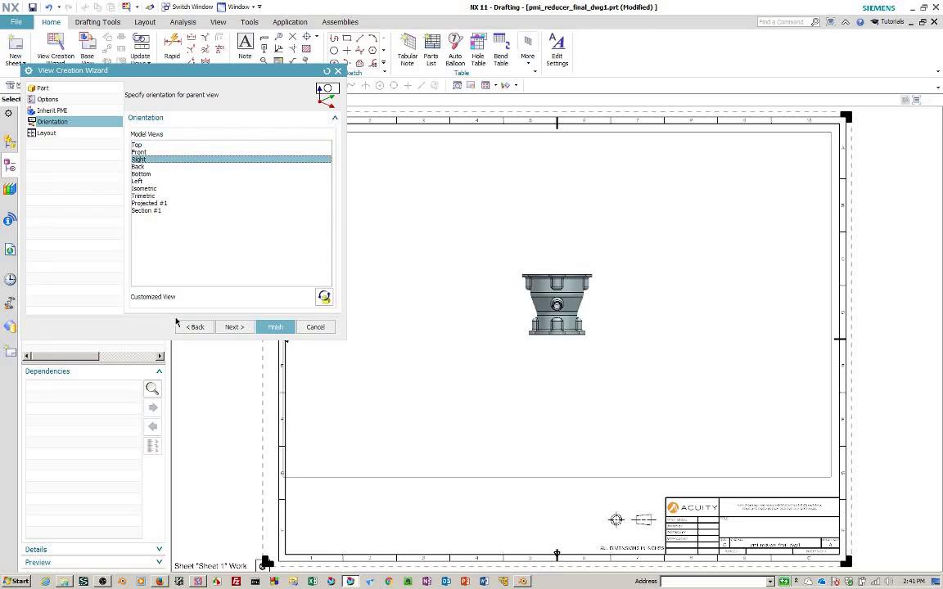
{"action": "left_click", "coordinate": [275, 328]}
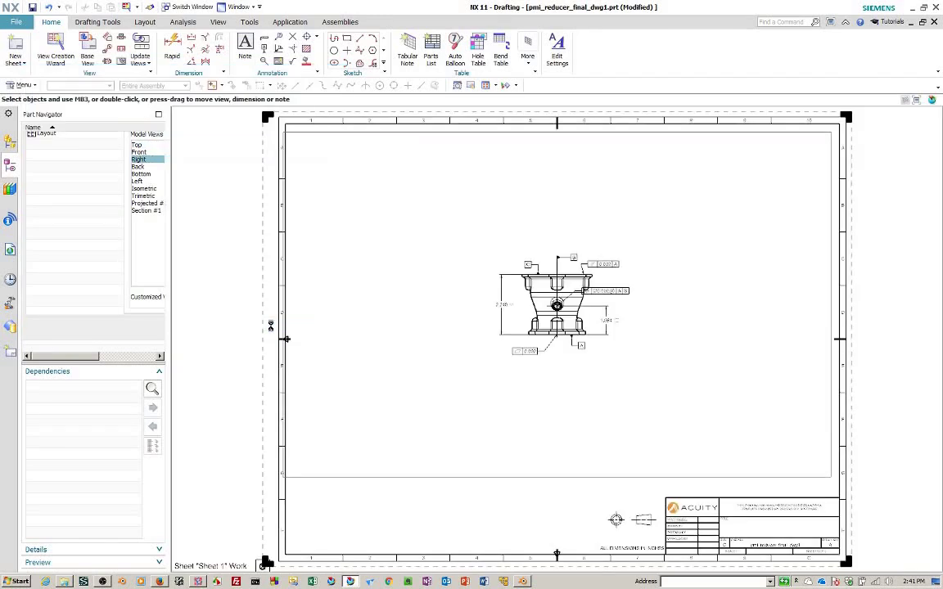
- Change the Right view's boundary to Automatic Rectangle and move the view to the upper-left area of the sheet
{"action": "left_click", "coordinate": [456, 478]}
{"action": "right_click", "coordinate": [458, 480]}
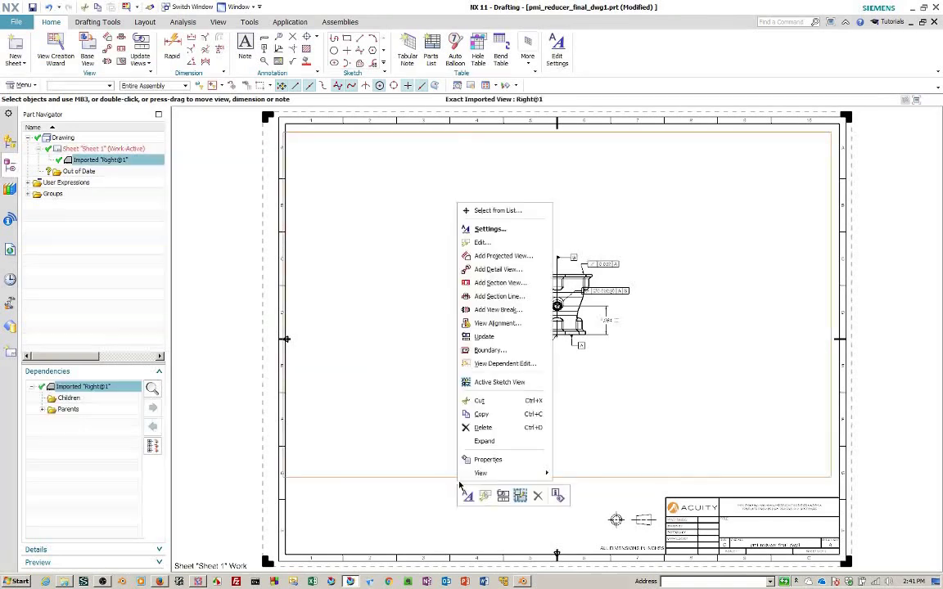
{"action": "left_click", "coordinate": [368, 327]}
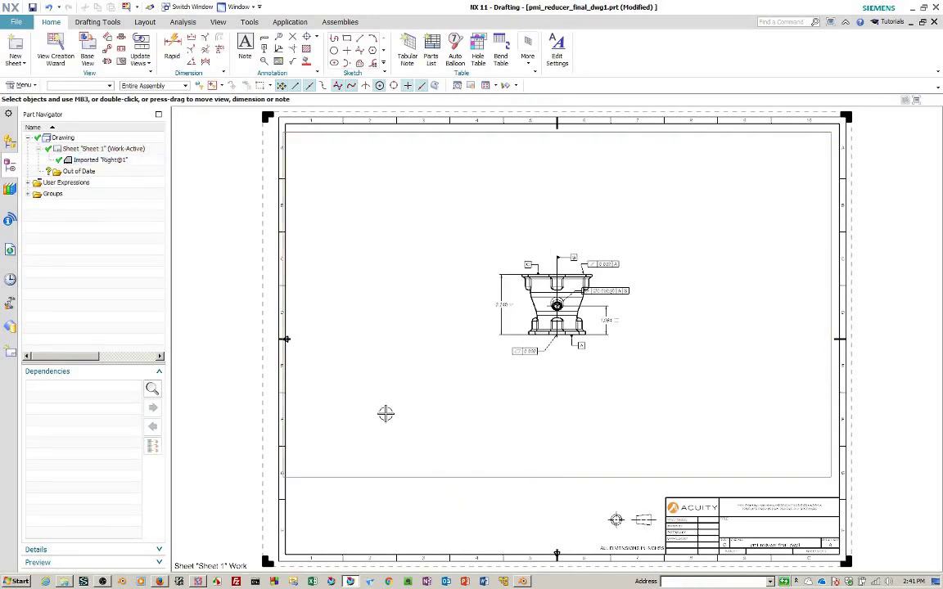
{"action": "right_click", "coordinate": [451, 478]}
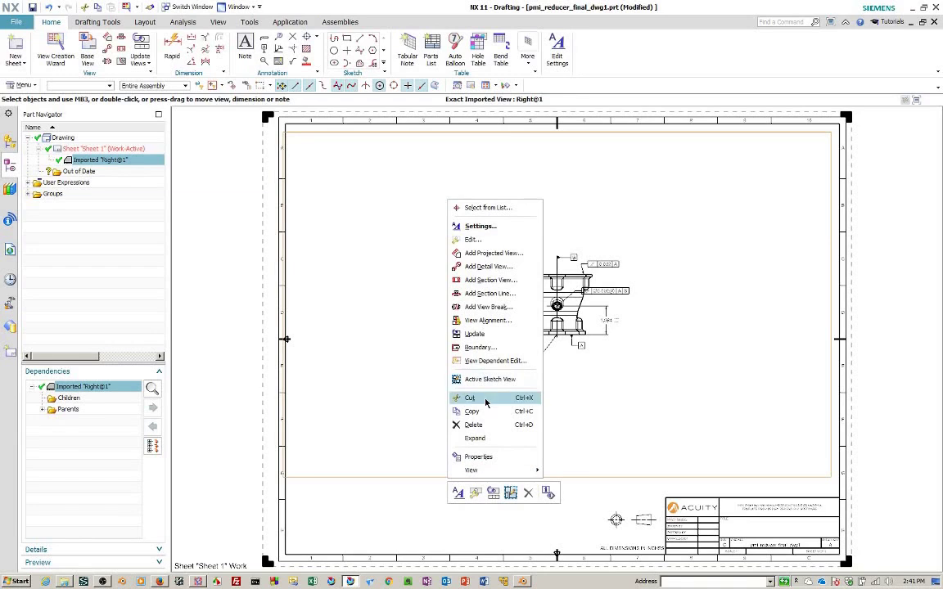
{"action": "left_click", "coordinate": [480, 347]}
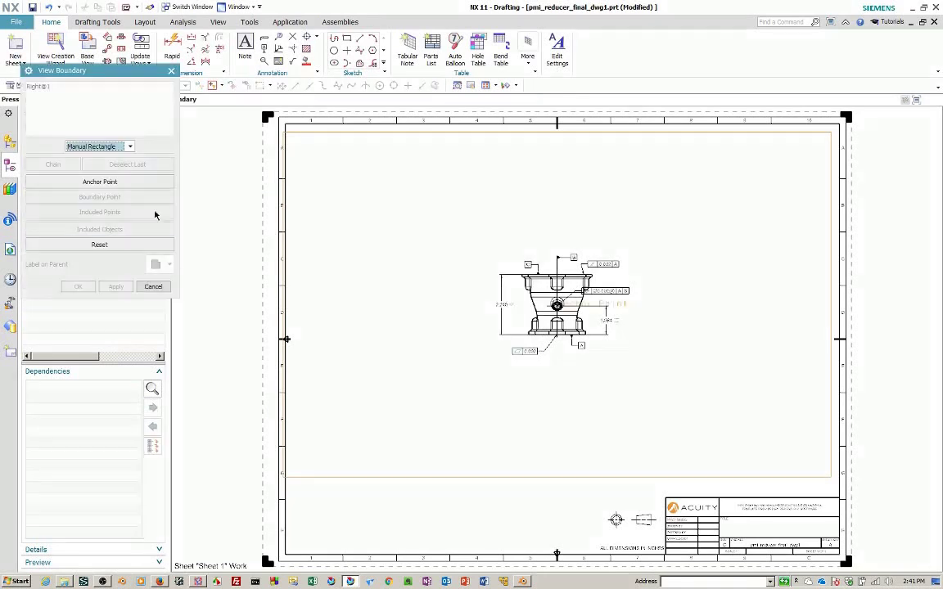
{"action": "left_click", "coordinate": [115, 149]}
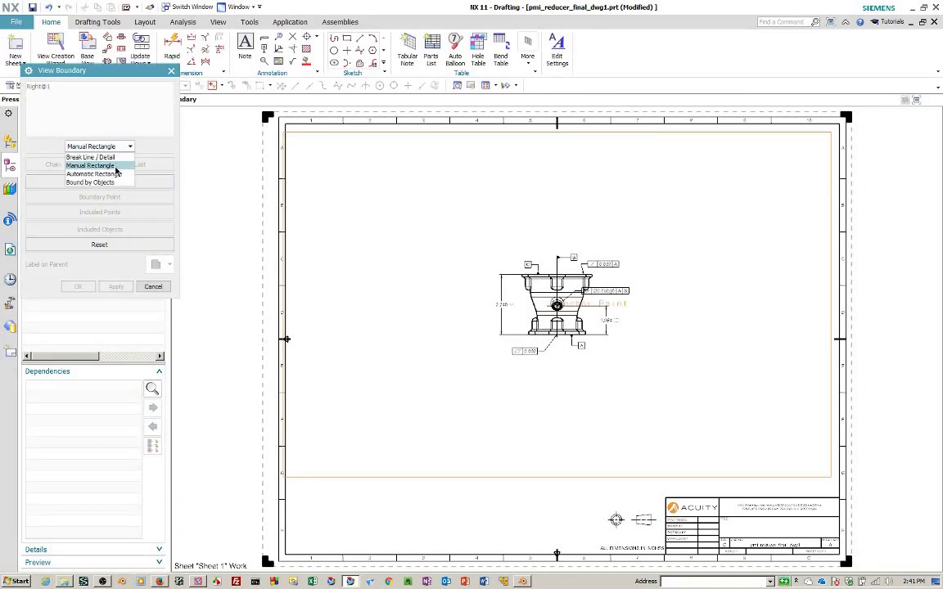
{"action": "left_click", "coordinate": [115, 174]}
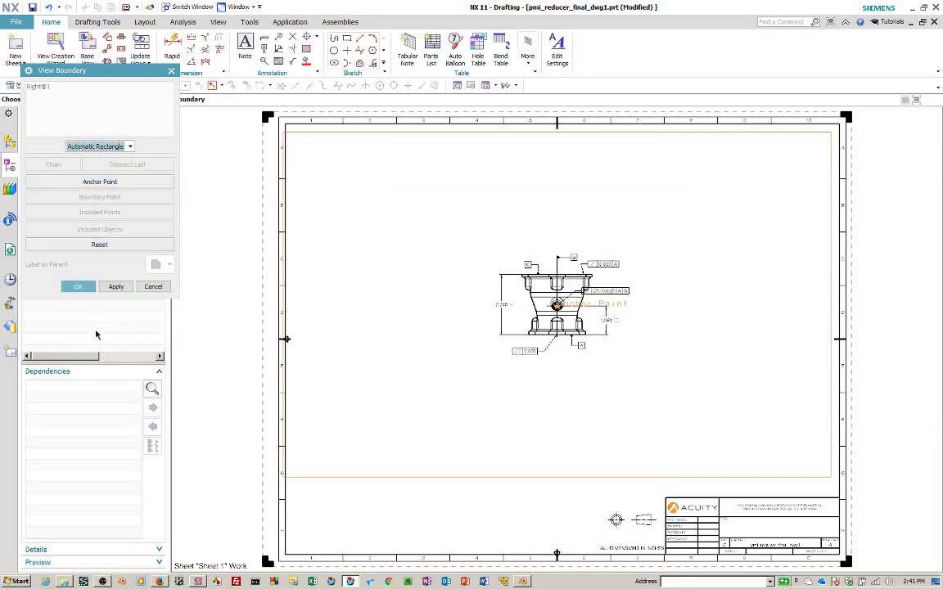
{"action": "left_click", "coordinate": [81, 286]}
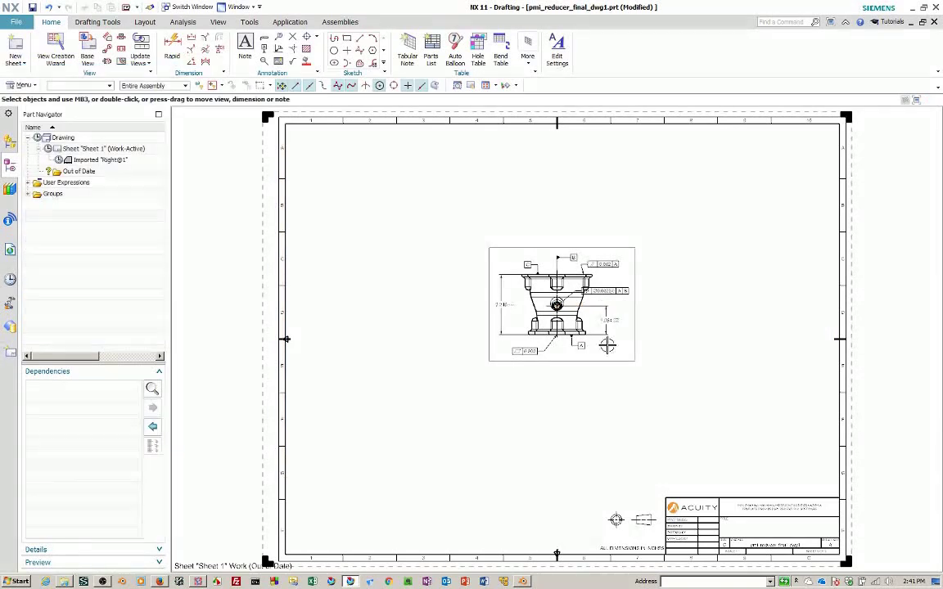
{"action": "mouse_move", "coordinate": [635, 326]}
{"action": "left_mouse_down"}
{"action": "mouse_move", "coordinate": [491, 281]}
{"action": "mouse_move", "coordinate": [503, 247]}
{"action": "left_mouse_up"}
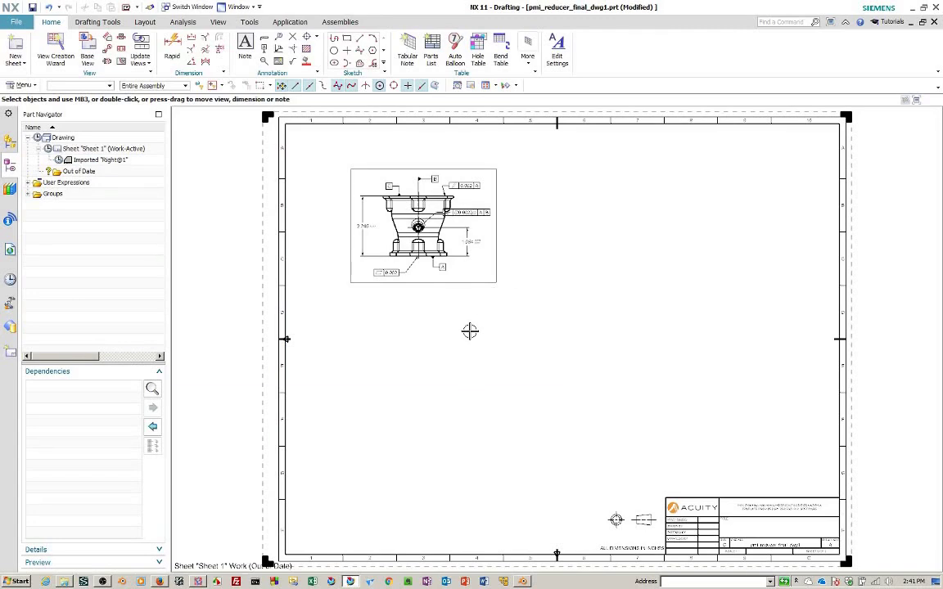
- Spread out the Right view's position, flatness and parallelism frames, the port height dimension and datum B away from the part
{"action": "scroll", "coordinate": [473, 311], "scroll_direction": "up", "scroll_amount": 5}
{"action": "middle_click_drag", "start_coordinate": [482, 214], "coordinate": [696, 487], "text": "shift"}
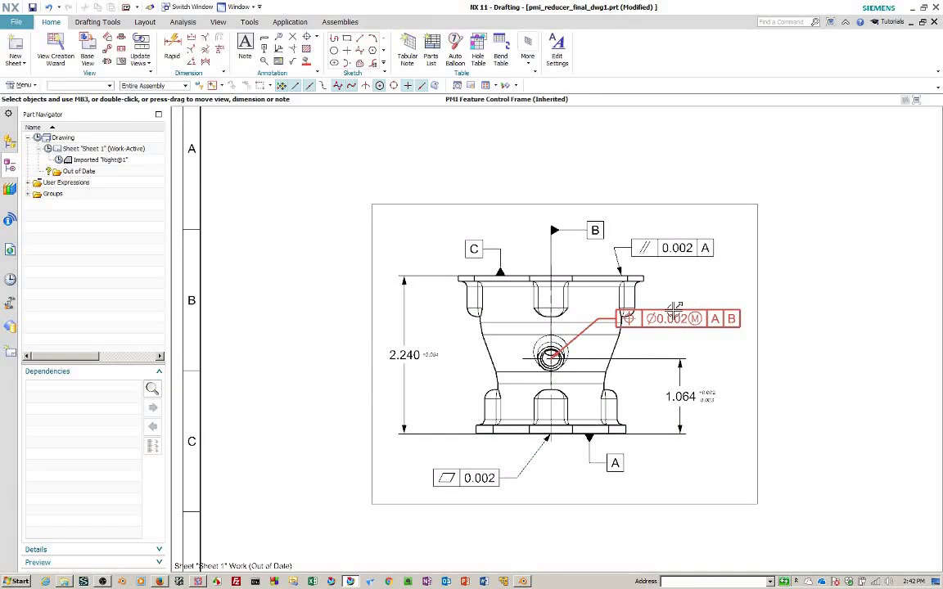
{"action": "left_click_drag", "start_coordinate": [678, 312], "coordinate": [770, 309]}
{"action": "left_click_drag", "start_coordinate": [687, 397], "coordinate": [735, 413]}
{"action": "left_click_drag", "start_coordinate": [761, 415], "coordinate": [746, 396]}
{"action": "left_click_drag", "start_coordinate": [460, 488], "coordinate": [431, 506]}
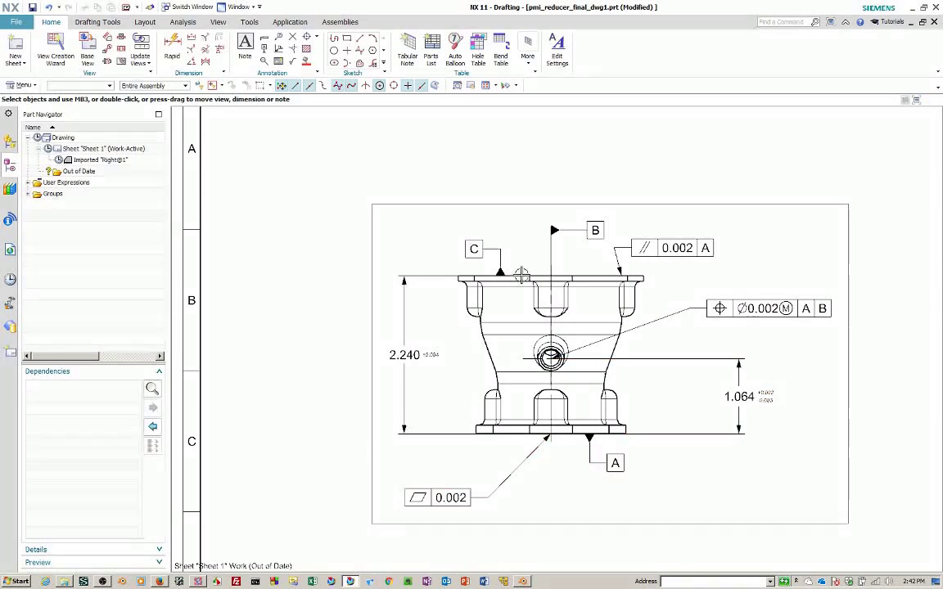
{"action": "left_click_drag", "start_coordinate": [567, 211], "coordinate": [618, 231]}
{"action": "left_click_drag", "start_coordinate": [708, 248], "coordinate": [756, 232]}
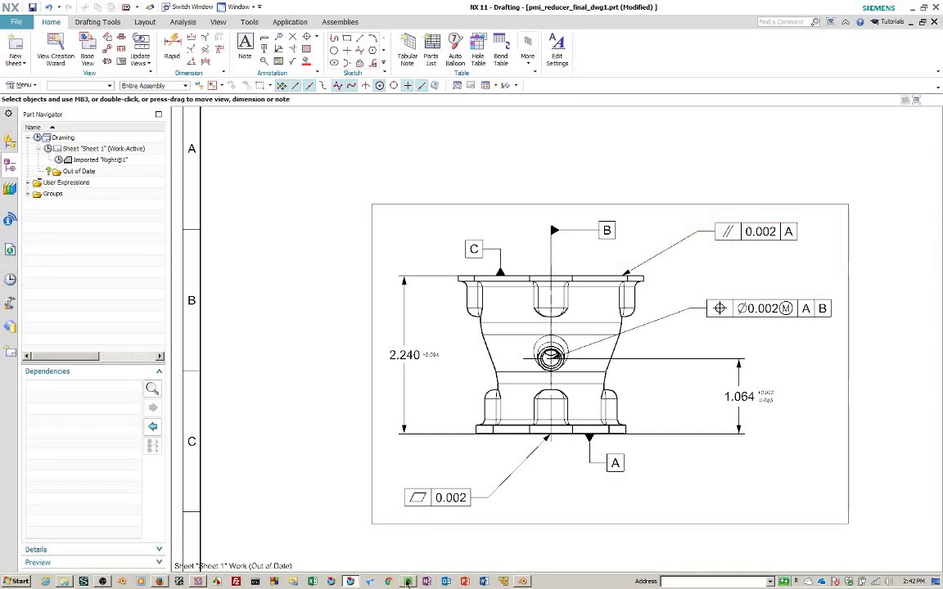
- Create a view of pmi_reducer_final in the Section #1 orientation, inheriting all PMI types from the model view
{"action": "key", "text": "ctrl+f"}
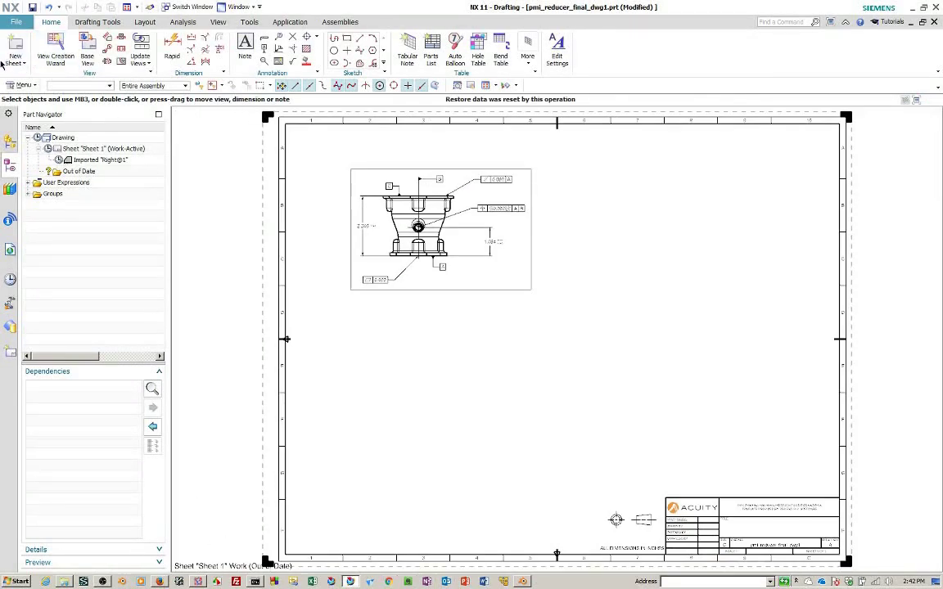
{"action": "left_click", "coordinate": [55, 49]}
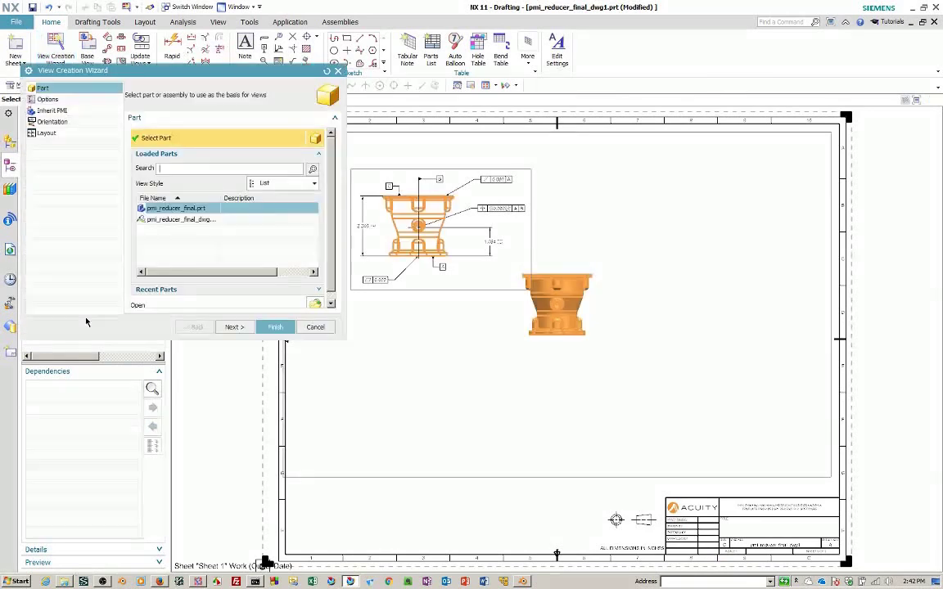
{"action": "left_click", "coordinate": [50, 110]}
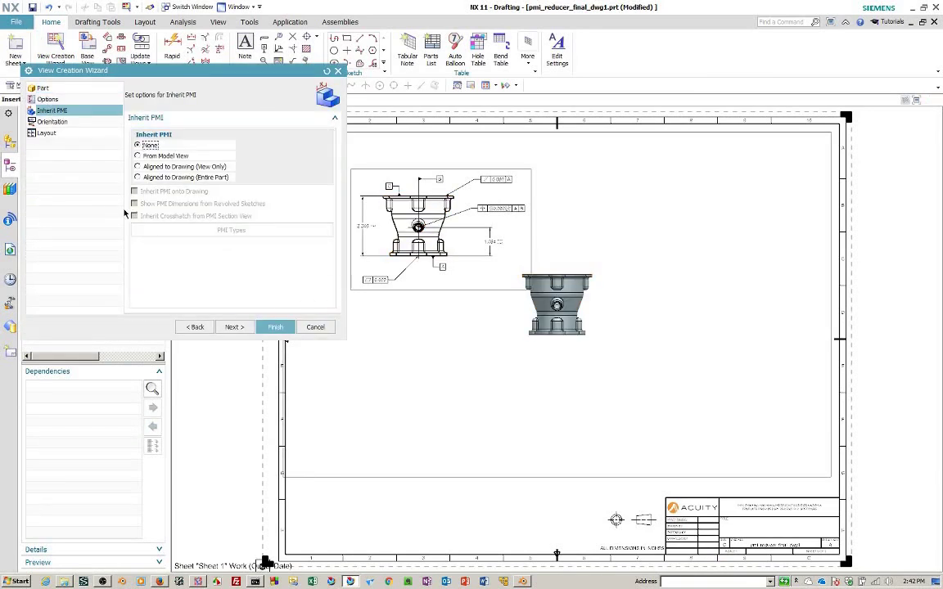
{"action": "left_click", "coordinate": [138, 156]}
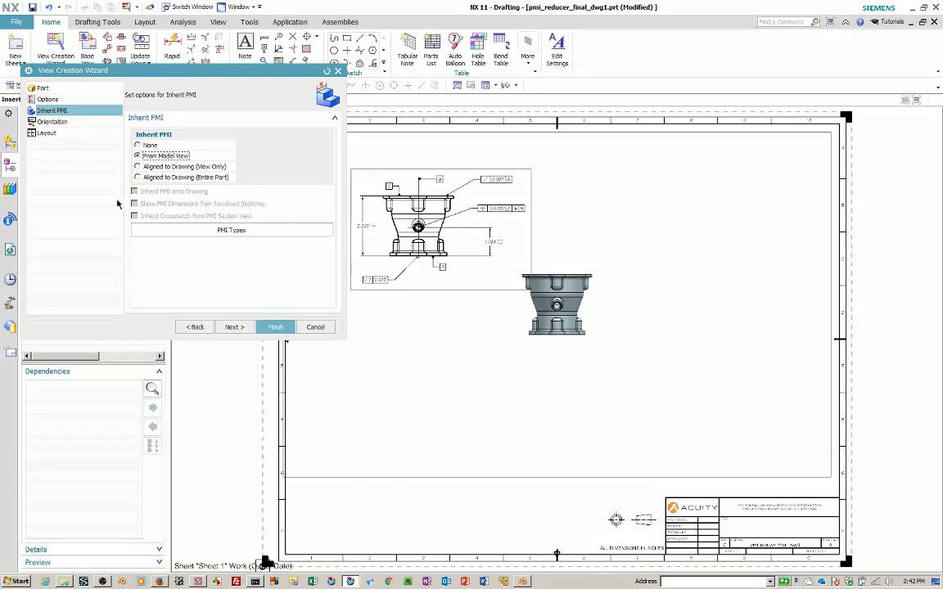
{"action": "left_click", "coordinate": [176, 230]}
{"action": "scroll", "coordinate": [169, 194], "scroll_direction": "down", "scroll_amount": 1}
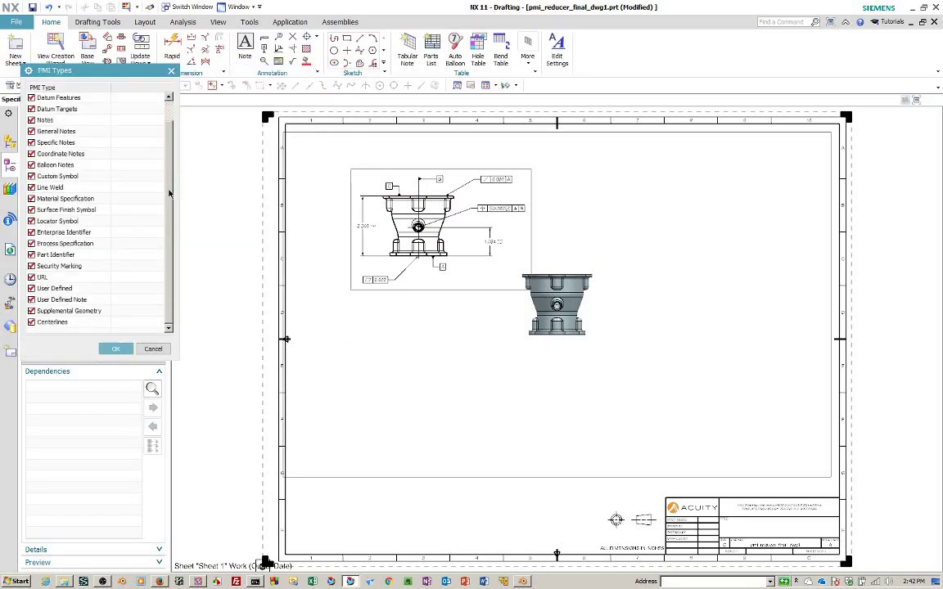
{"action": "scroll", "coordinate": [169, 194], "scroll_direction": "up", "scroll_amount": 1}
{"action": "left_click", "coordinate": [115, 349]}
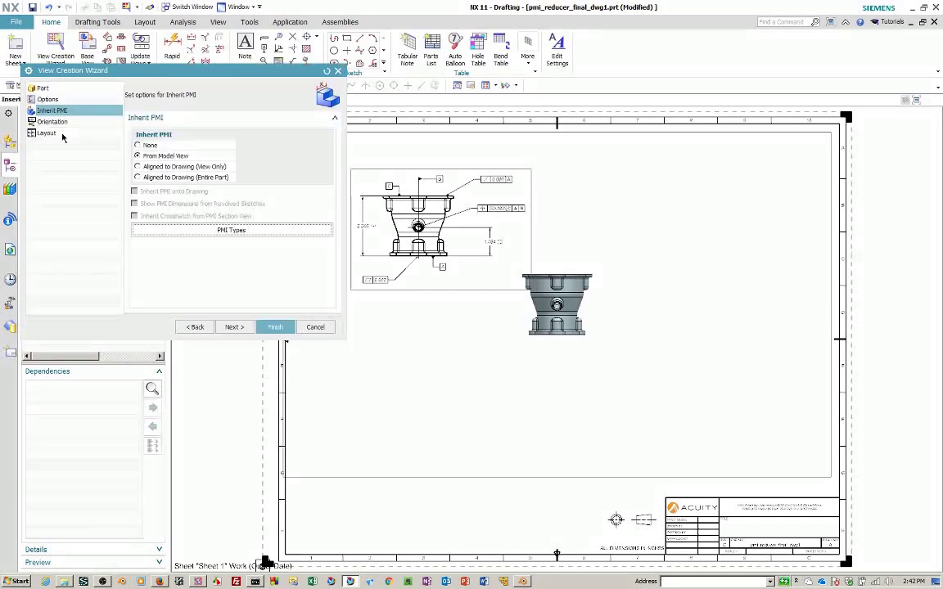
{"action": "left_click", "coordinate": [54, 122]}
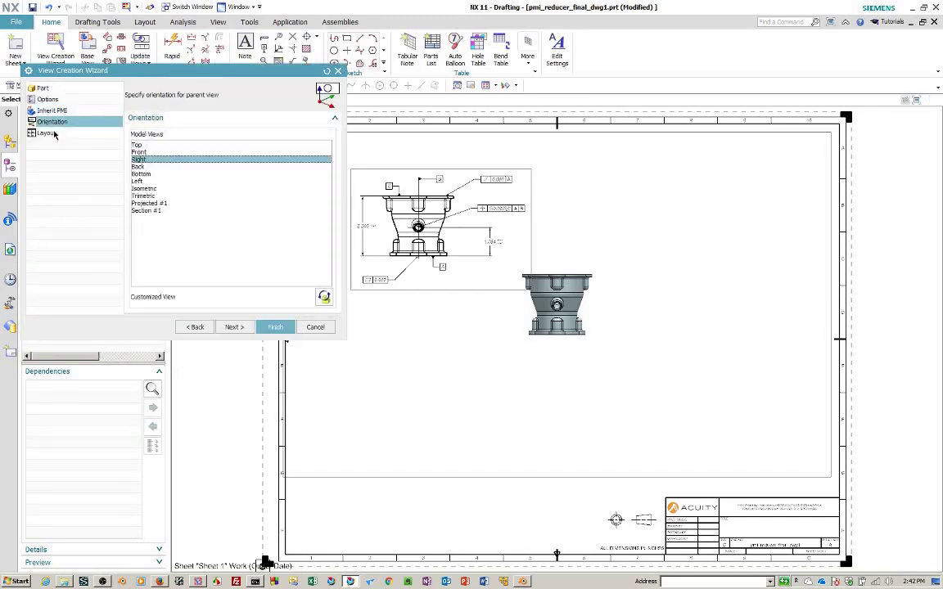
{"action": "left_click", "coordinate": [139, 210]}
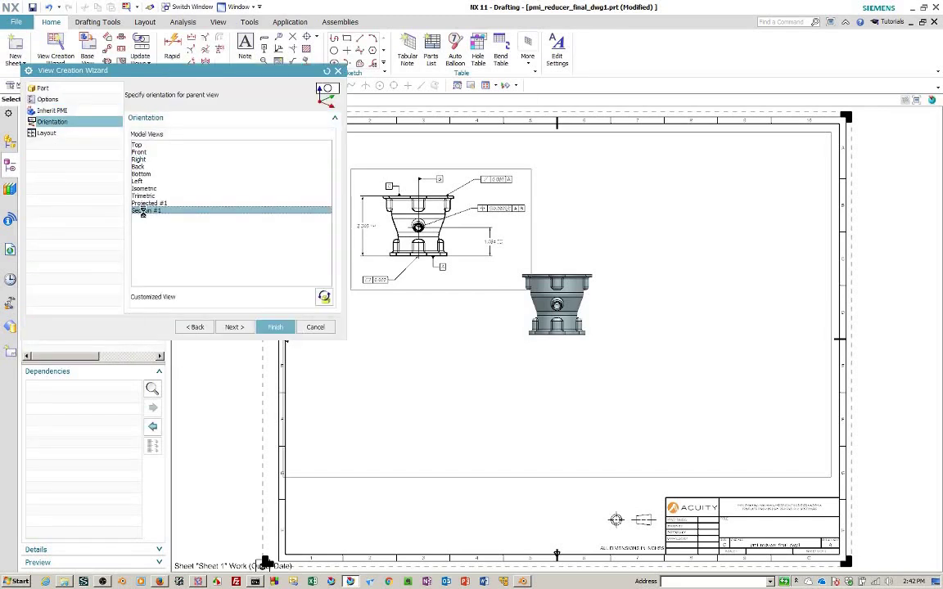
{"action": "left_click", "coordinate": [273, 326]}
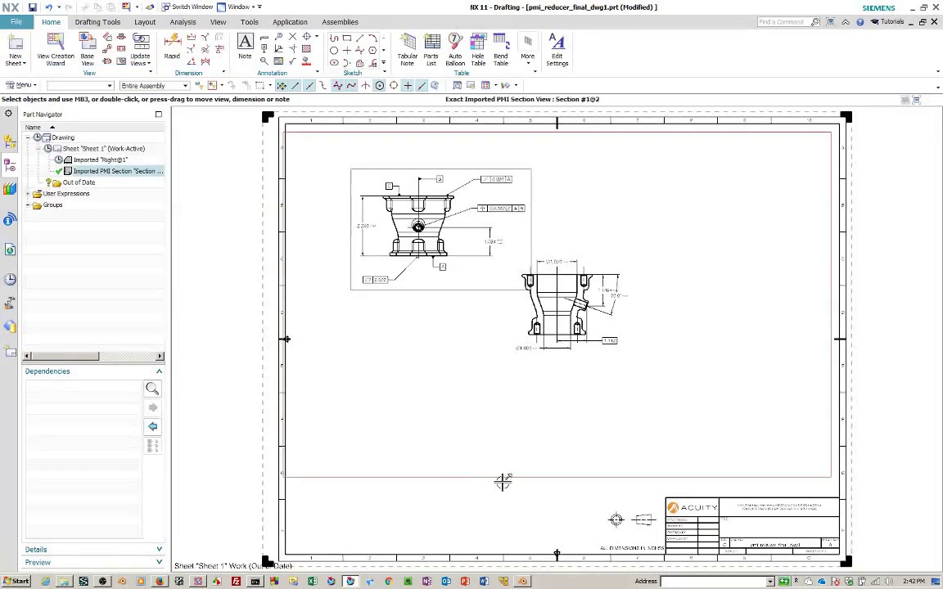
- Change the Section #1 view's boundary to Automatic Rectangle and move the view below the Right view
{"action": "right_click", "coordinate": [503, 484]}
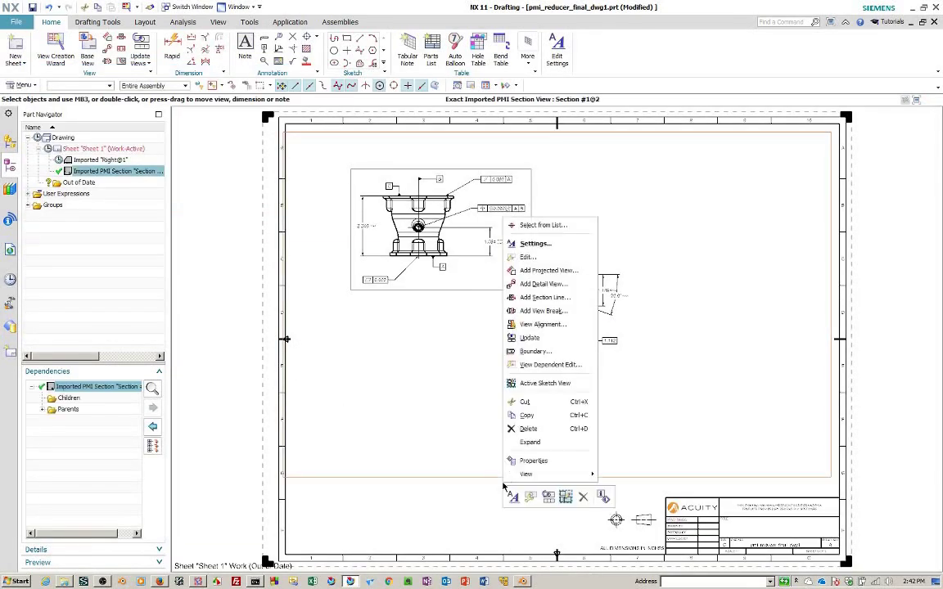
{"action": "left_click", "coordinate": [536, 351]}
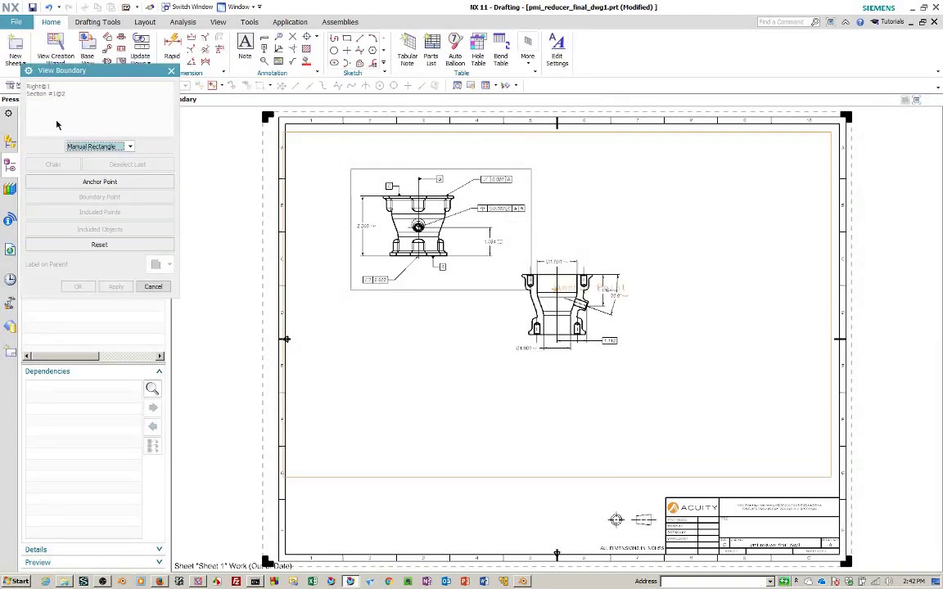
{"action": "left_click", "coordinate": [103, 150]}
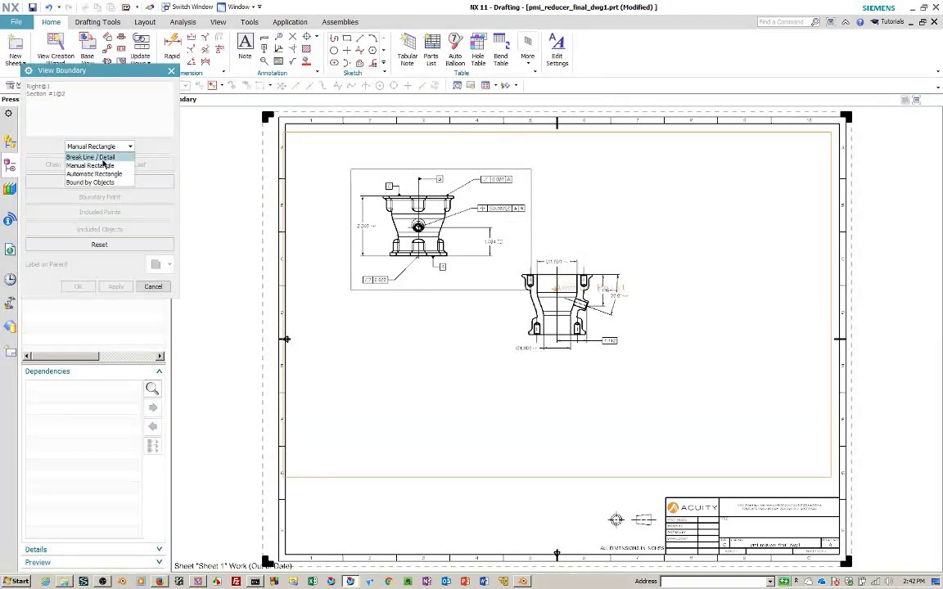
{"action": "left_click", "coordinate": [108, 171]}
{"action": "middle_click", "coordinate": [79, 256]}
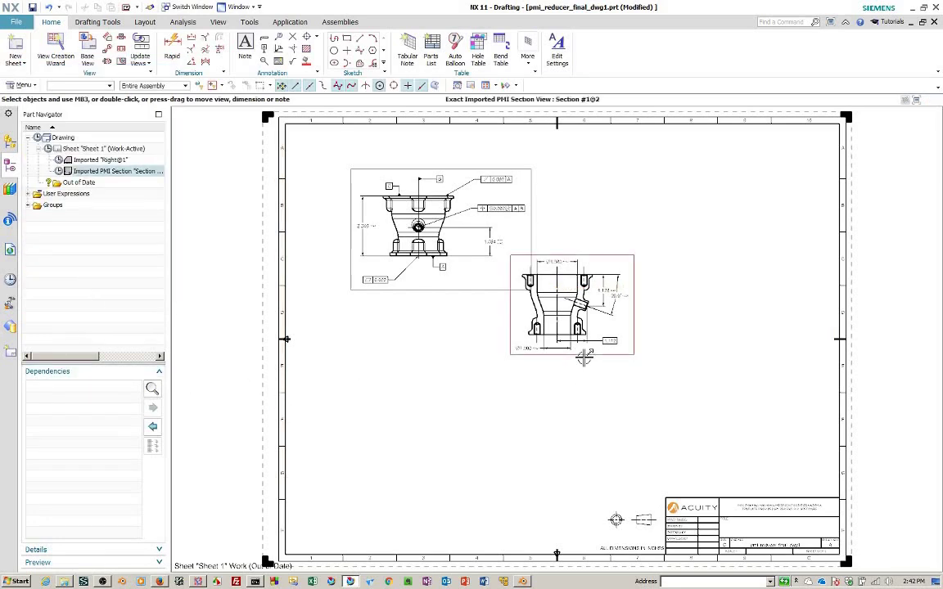
{"action": "left_click_drag", "start_coordinate": [525, 323], "coordinate": [454, 433]}
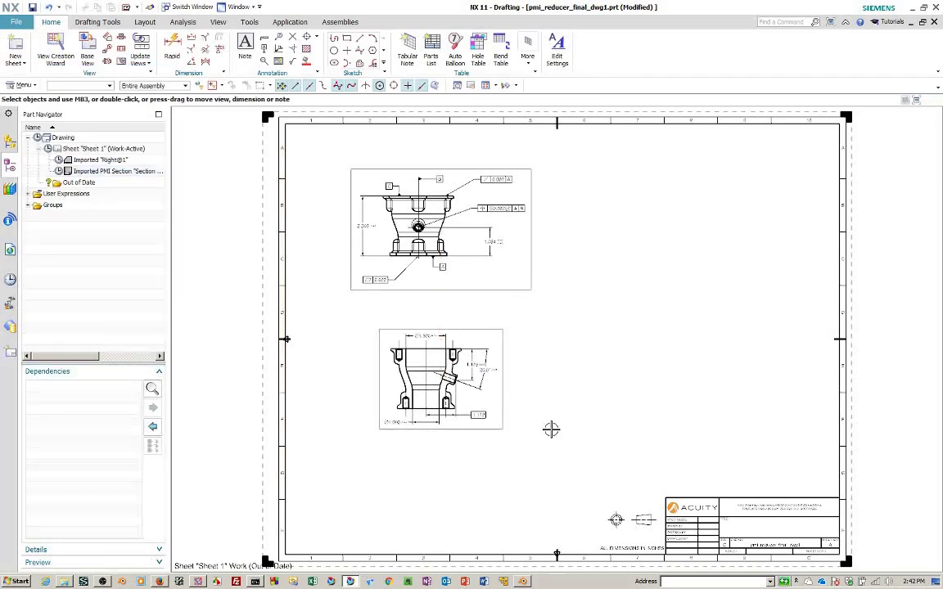
- Move the port's angle and vertical location dimensions farther out from the section's right side
{"action": "scroll", "coordinate": [482, 463], "scroll_direction": "up", "scroll_amount": 4}
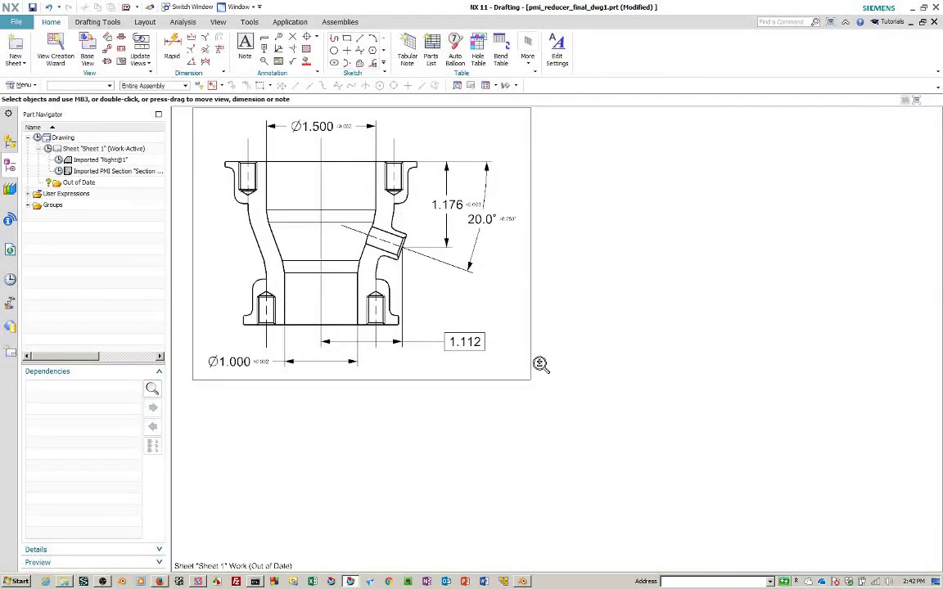
{"action": "left_click_drag", "start_coordinate": [482, 214], "coordinate": [542, 230]}
{"action": "left_click", "coordinate": [449, 205]}
{"action": "left_click_drag", "start_coordinate": [448, 204], "coordinate": [486, 221]}
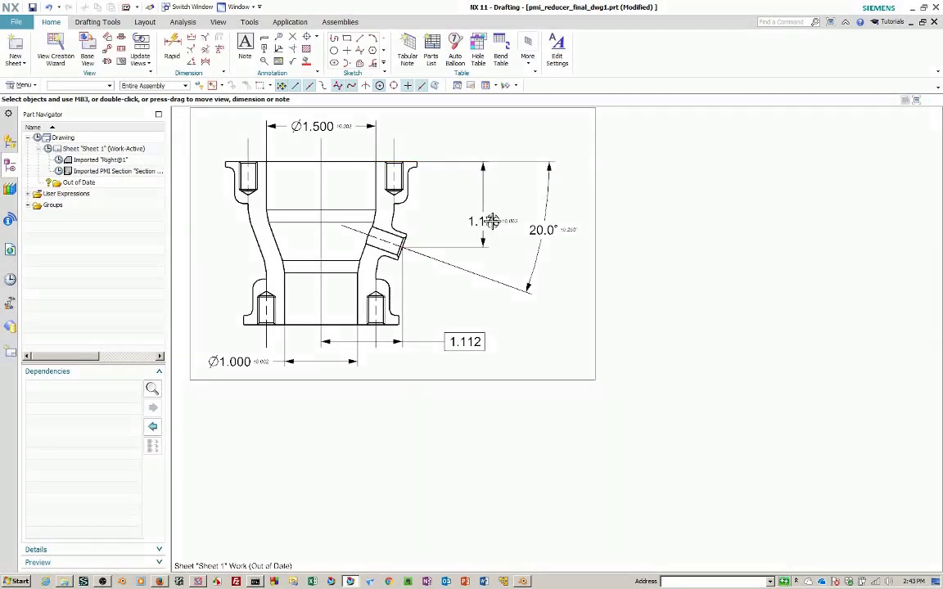
- Lower the bottom bore diameter and the boxed 1.112 dimension below the section, and move the top bore diameter text outside its extension lines
{"action": "left_click", "coordinate": [295, 360]}
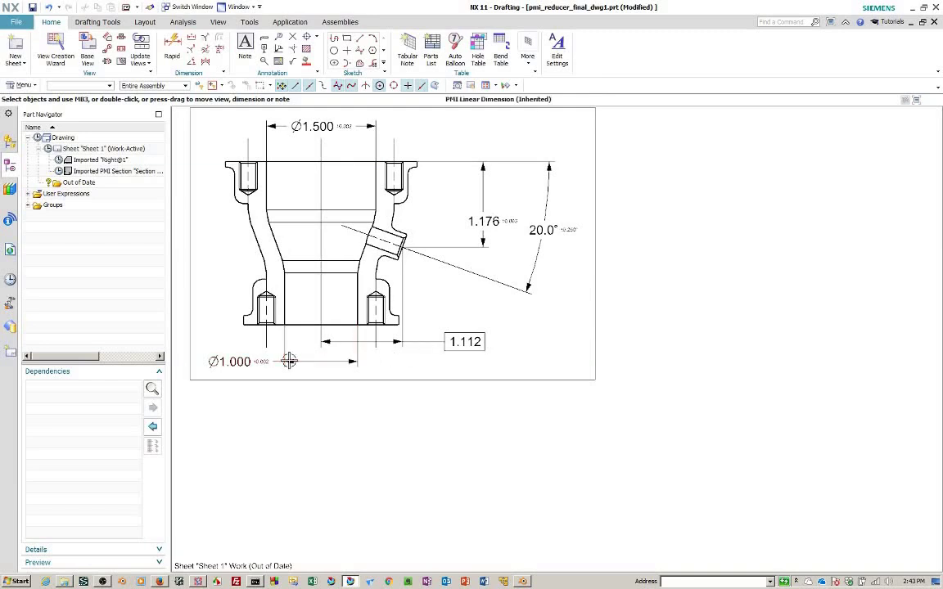
{"action": "left_click_drag", "start_coordinate": [294, 360], "coordinate": [215, 395]}
{"action": "left_click", "coordinate": [396, 351]}
{"action": "left_click", "coordinate": [280, 390]}
{"action": "left_click", "coordinate": [464, 342]}
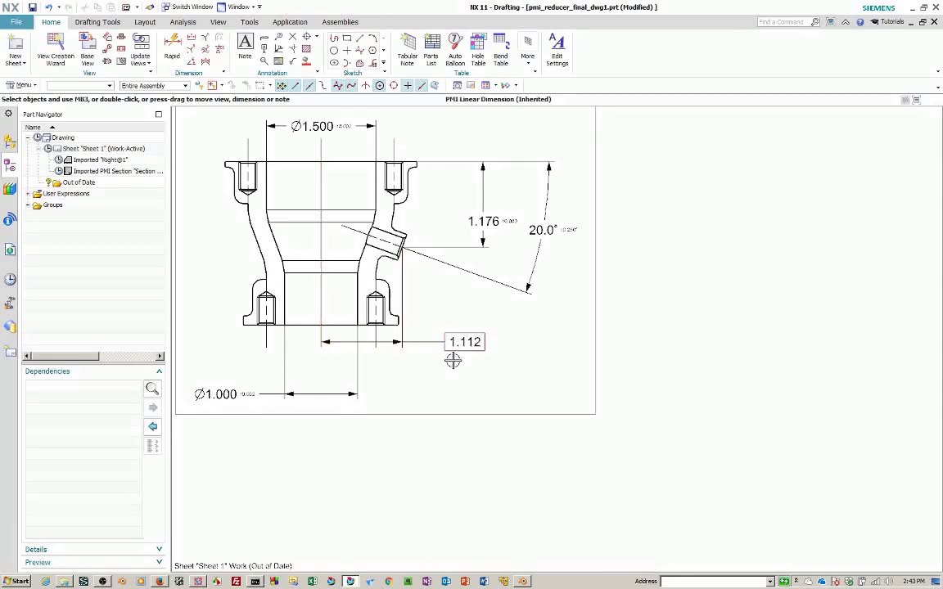
{"action": "left_click_drag", "start_coordinate": [465, 342], "coordinate": [456, 366]}
{"action": "left_click", "coordinate": [315, 126]}
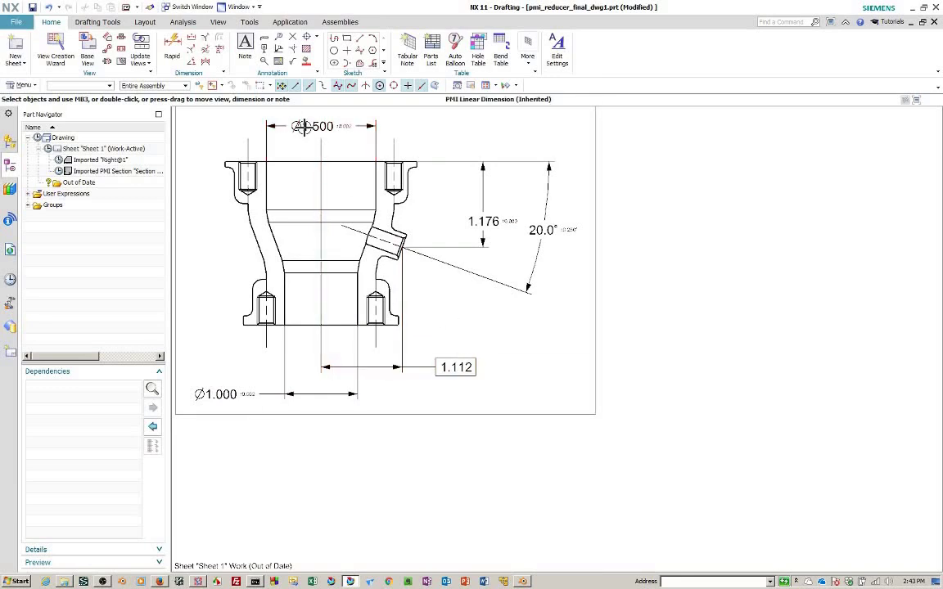
{"action": "left_click_drag", "start_coordinate": [315, 126], "coordinate": [445, 127]}
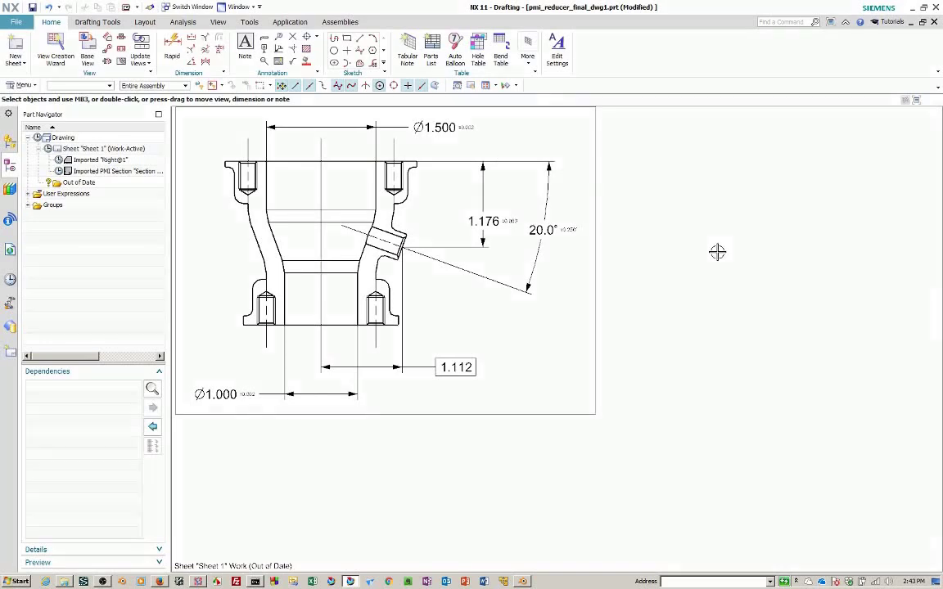
- Create a view of pmi_reducer_final in the Projected #1 orientation without inheriting any PMI
{"action": "key", "text": "ctrl+f"}
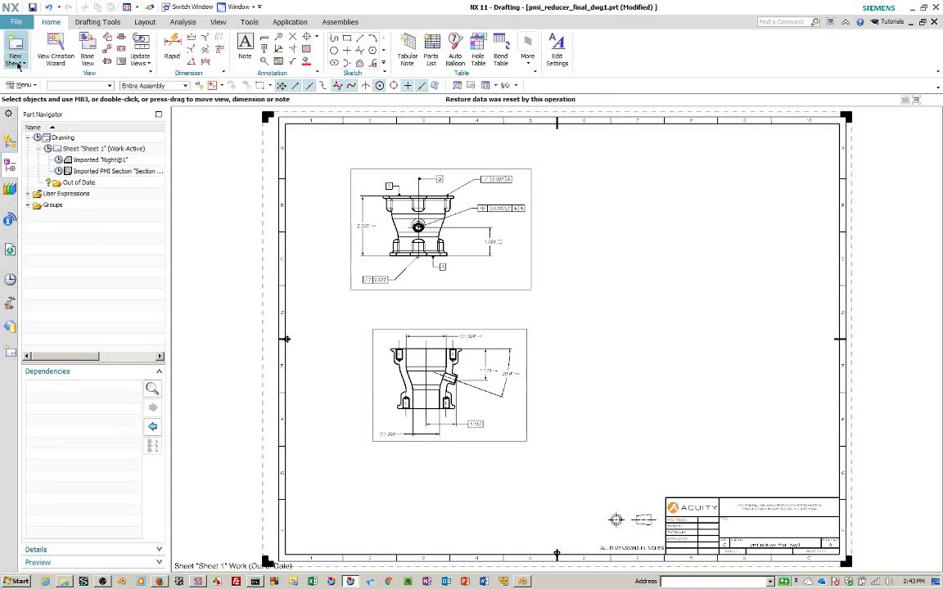
{"action": "left_click", "coordinate": [56, 49]}
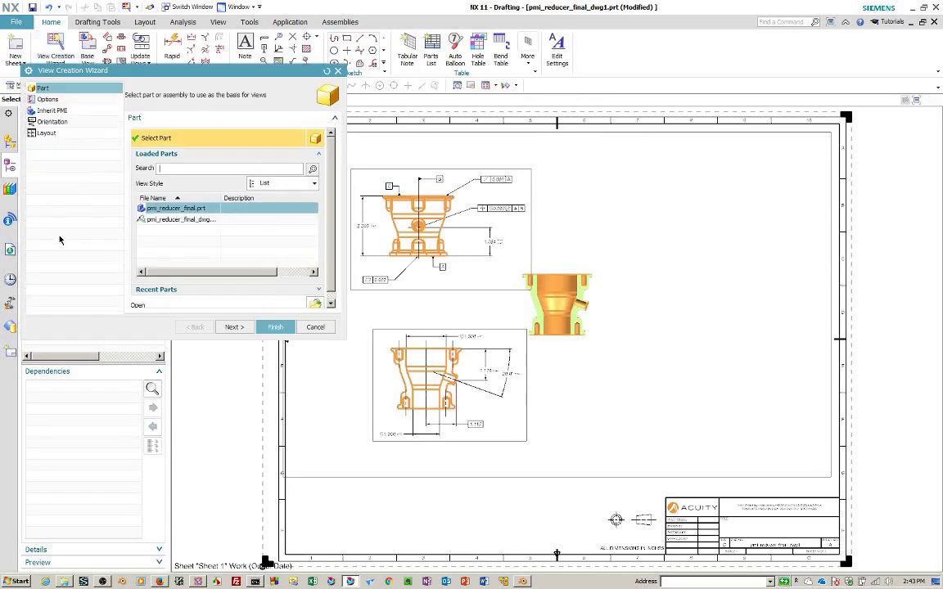
{"action": "left_click", "coordinate": [50, 112]}
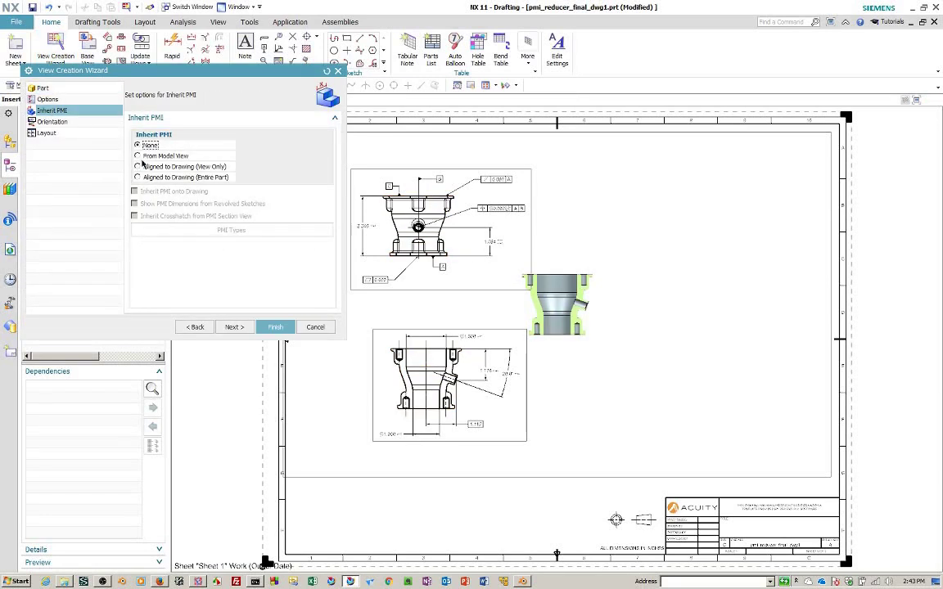
{"action": "left_click", "coordinate": [48, 121]}
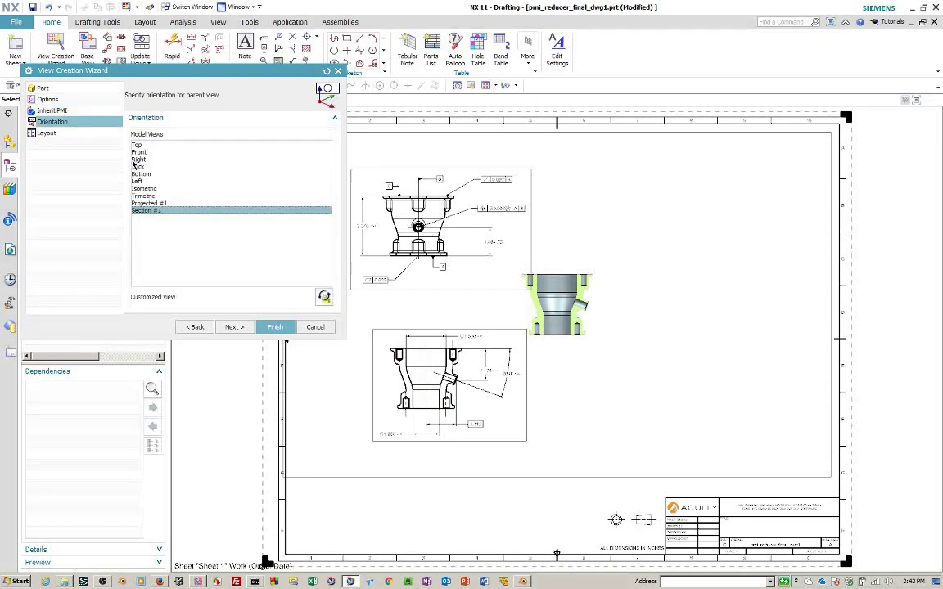
{"action": "left_click", "coordinate": [152, 204]}
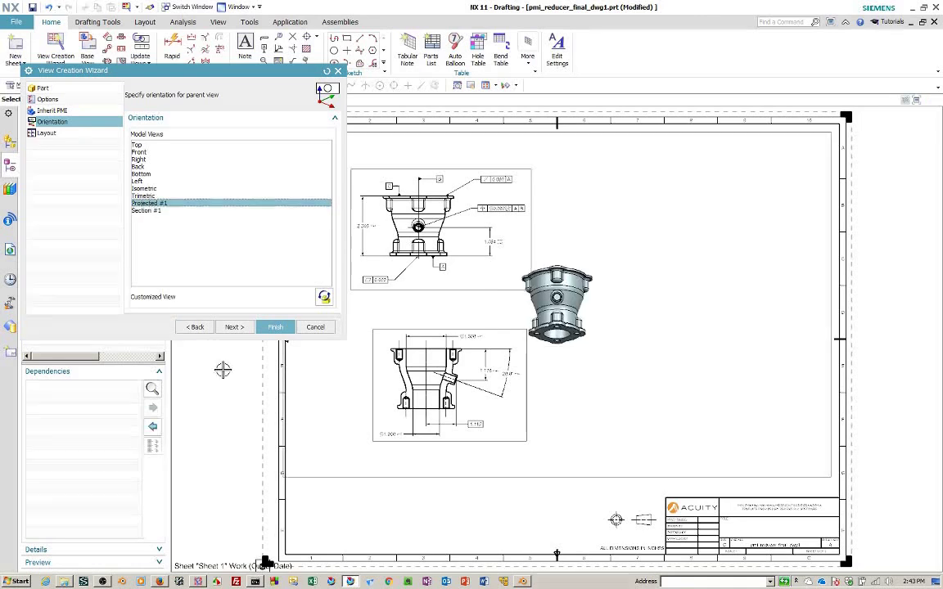
{"action": "left_click", "coordinate": [275, 328]}
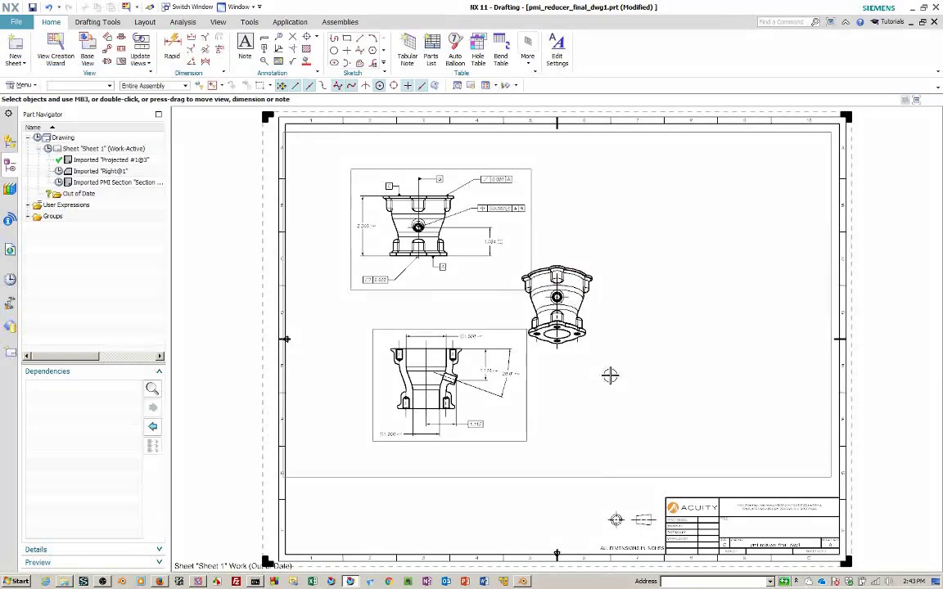
- Change the Projected #1 view's boundary to Automatic Rectangle and move the view into the open area beside the other two views
{"action": "right_click", "coordinate": [609, 473]}
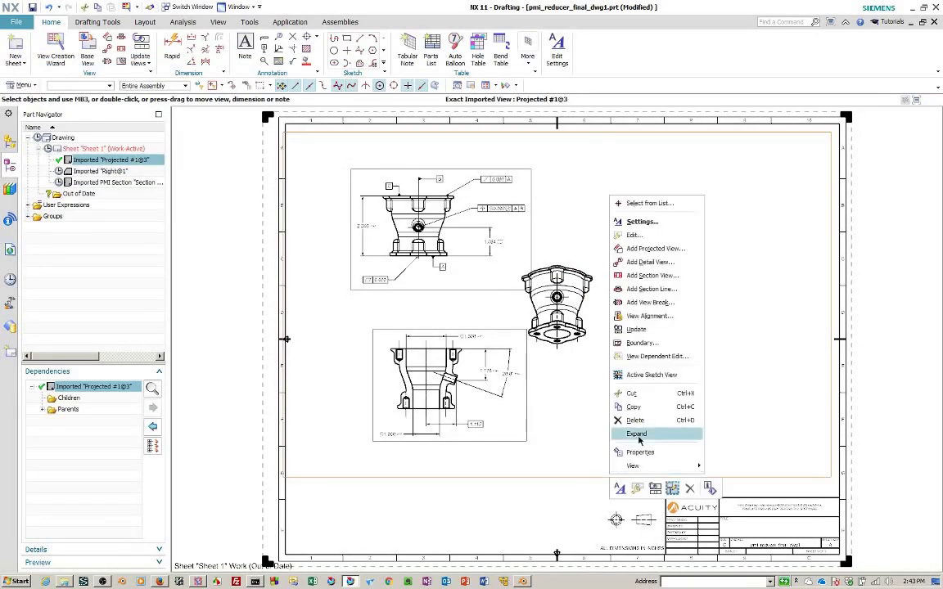
{"action": "left_click", "coordinate": [652, 347]}
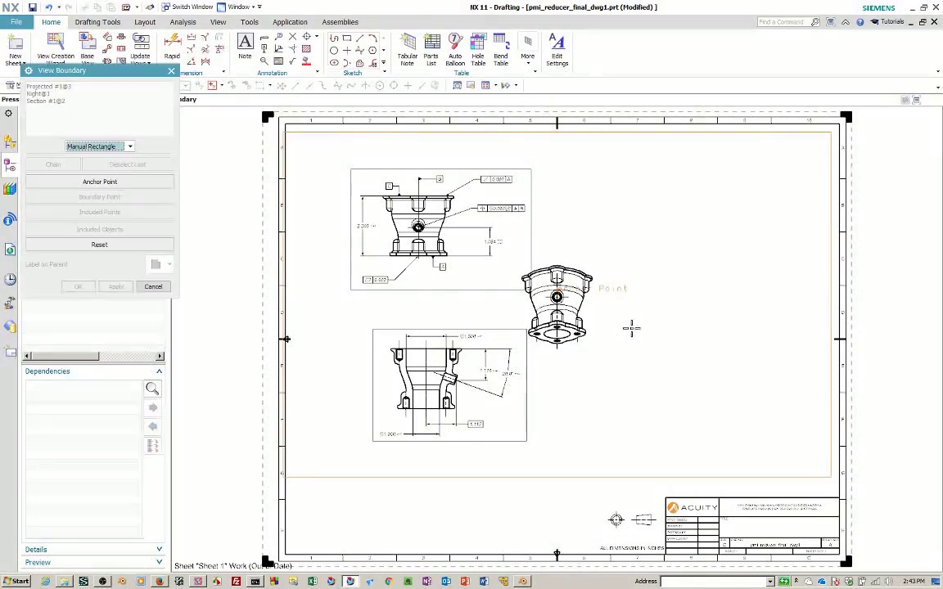
{"action": "left_click", "coordinate": [117, 147]}
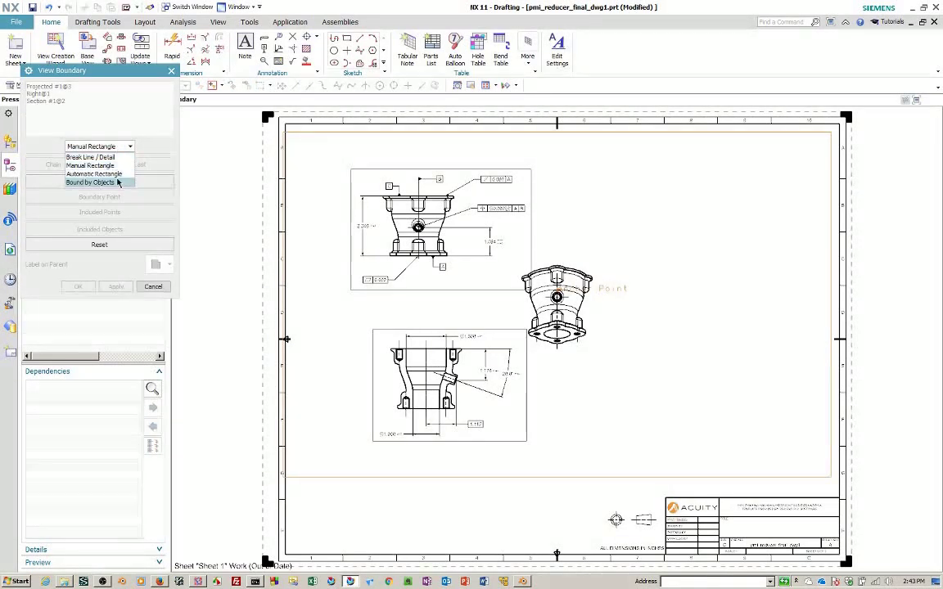
{"action": "left_click", "coordinate": [113, 174]}
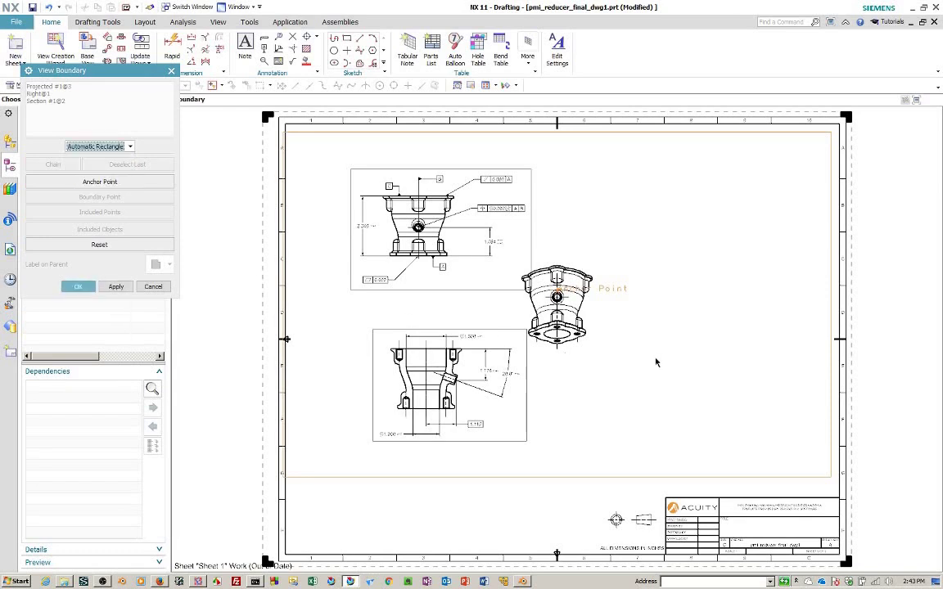
{"action": "left_click", "coordinate": [78, 287]}
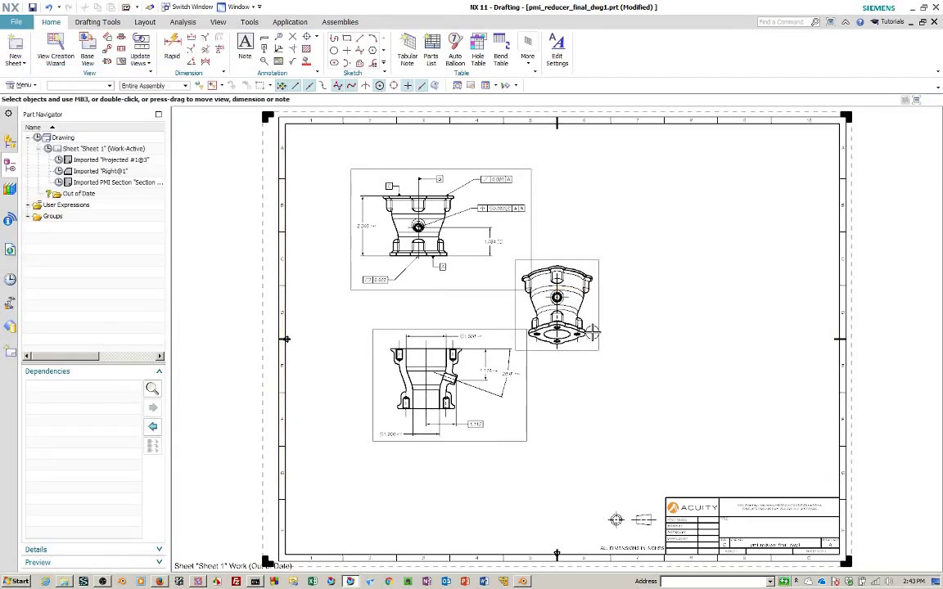
{"action": "left_click_drag", "start_coordinate": [595, 329], "coordinate": [694, 340]}
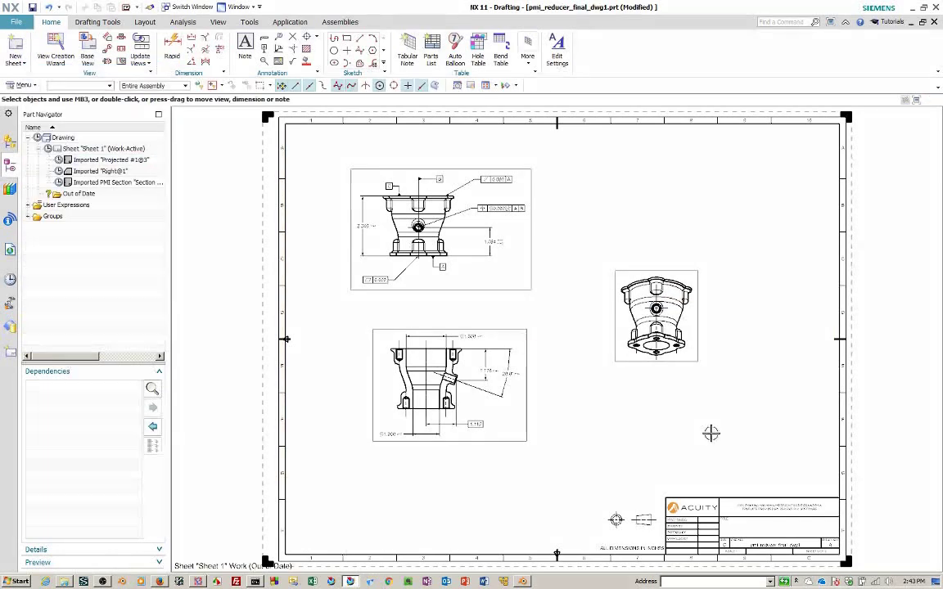
- Set the Projected #1 view to inherit all PMI types from the model view
{"action": "right_click", "coordinate": [698, 340]}
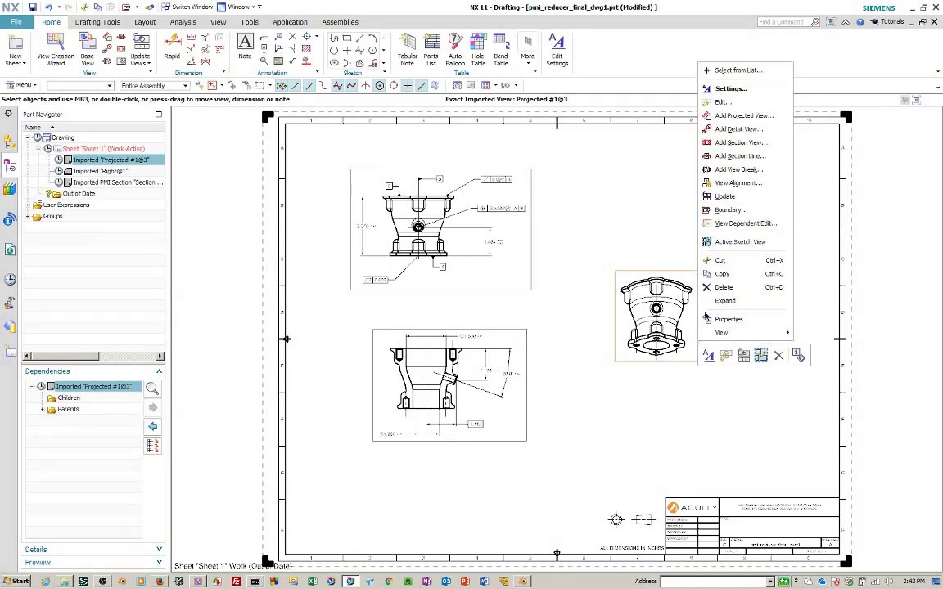
{"action": "left_click", "coordinate": [731, 89]}
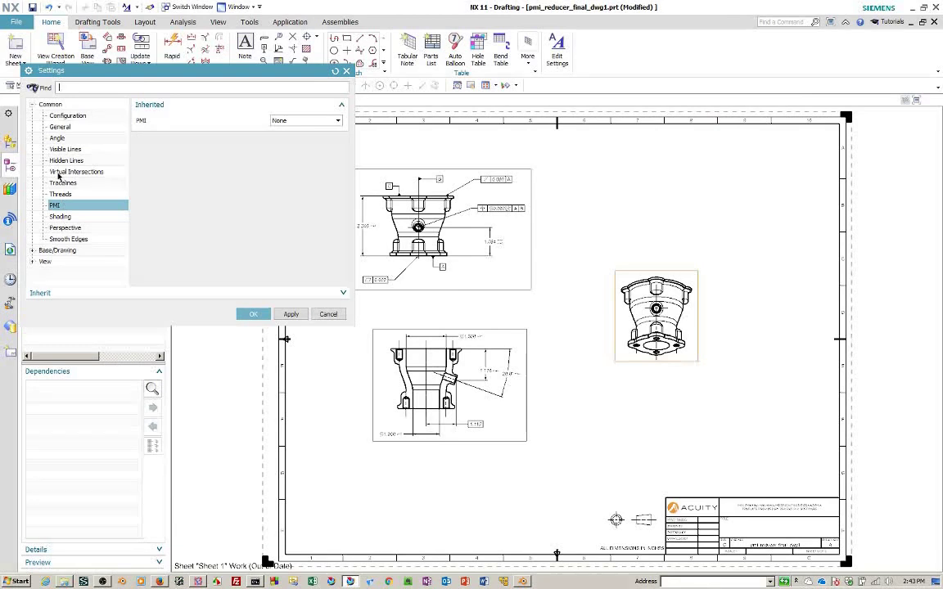
{"action": "left_click", "coordinate": [294, 123]}
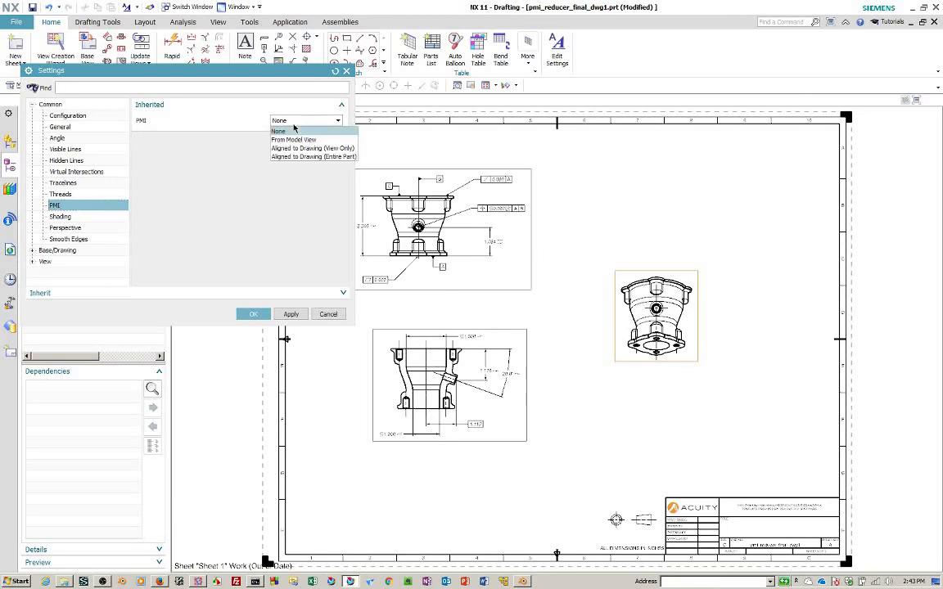
{"action": "left_click", "coordinate": [287, 139]}
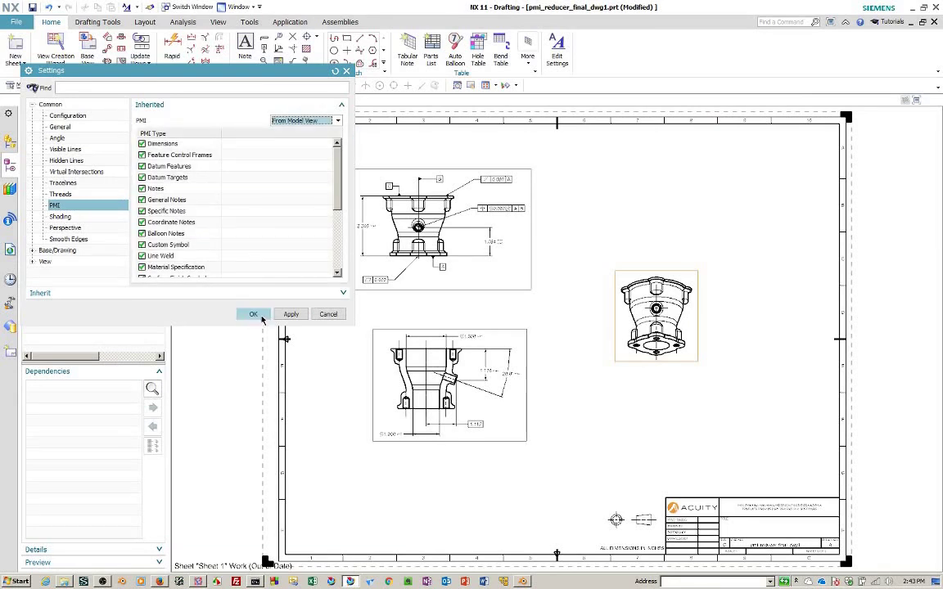
{"action": "left_click", "coordinate": [253, 314]}
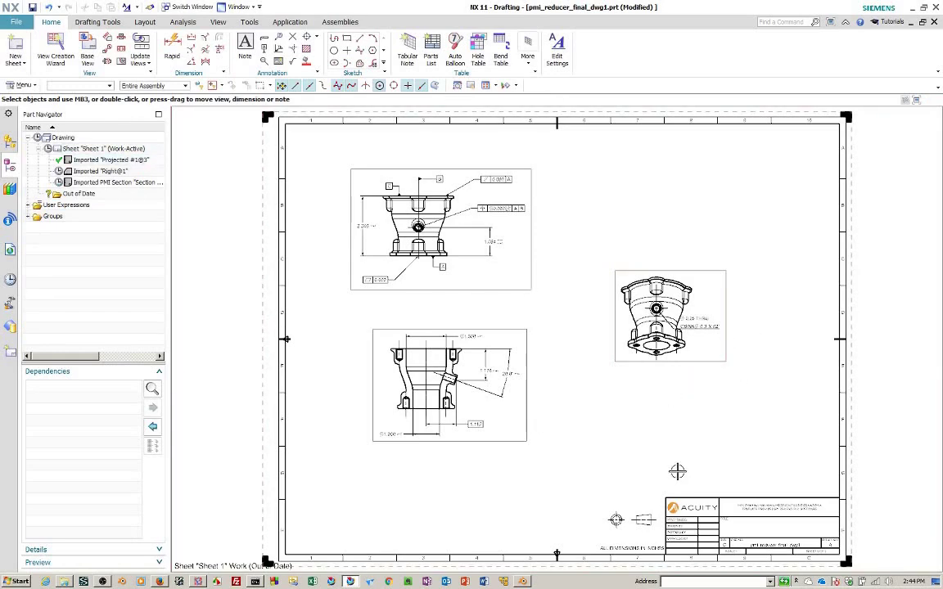
- Move the port's countersunk hole callout farther out from the body in the Projected #1 view
{"action": "scroll", "coordinate": [677, 471], "scroll_direction": "up", "scroll_amount": 4}
{"action": "mouse_move", "coordinate": [698, 243]}
{"action": "middle_mouse_down", "text": "shift"}
{"action": "mouse_move", "coordinate": [713, 457]}
{"action": "mouse_move", "coordinate": [717, 446]}
{"action": "middle_mouse_up", "text": "shift"}
{"action": "left_click_drag", "start_coordinate": [722, 351], "coordinate": [803, 364]}
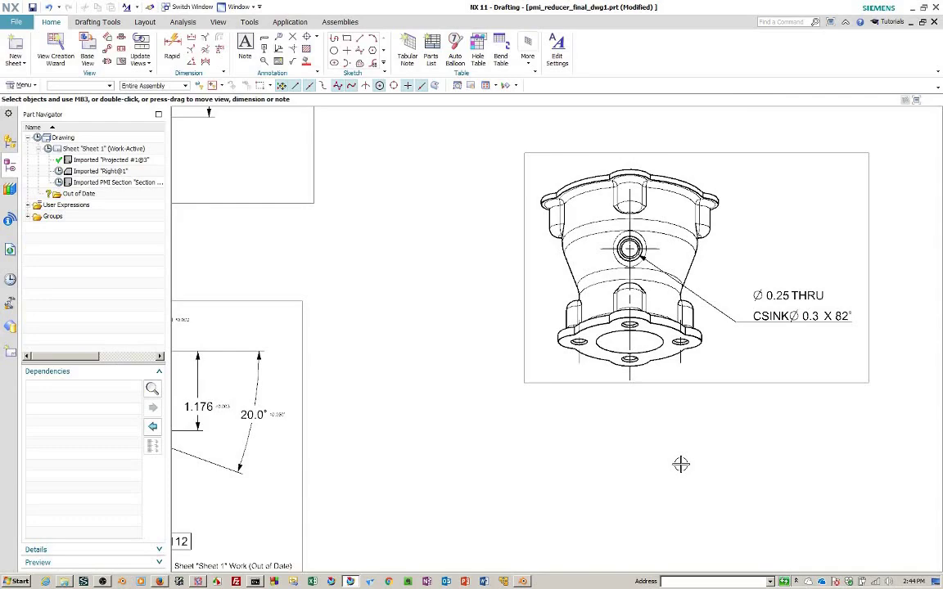
{"action": "key", "text": "ctrl+f"}
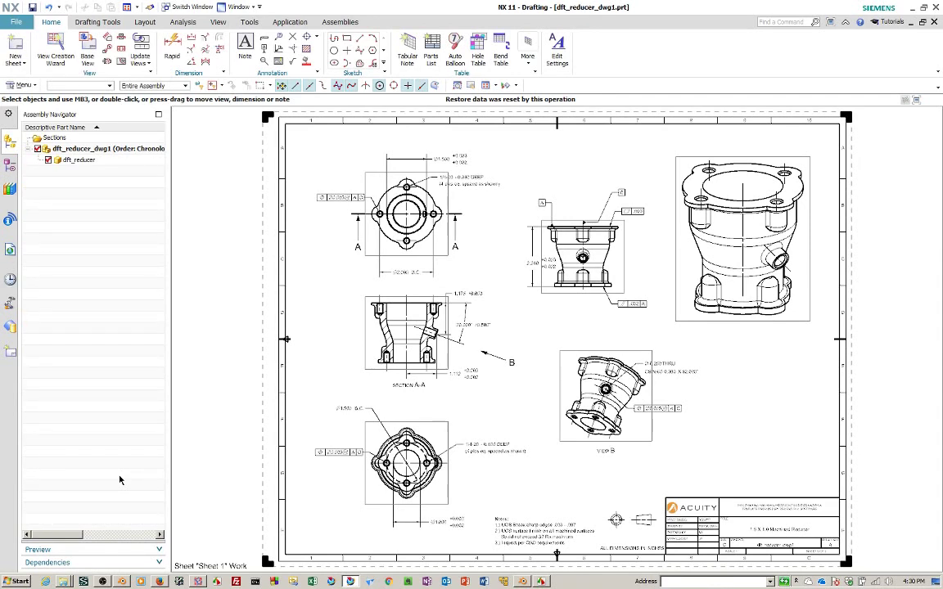
{"action": "left_click", "coordinate": [97, 23]}
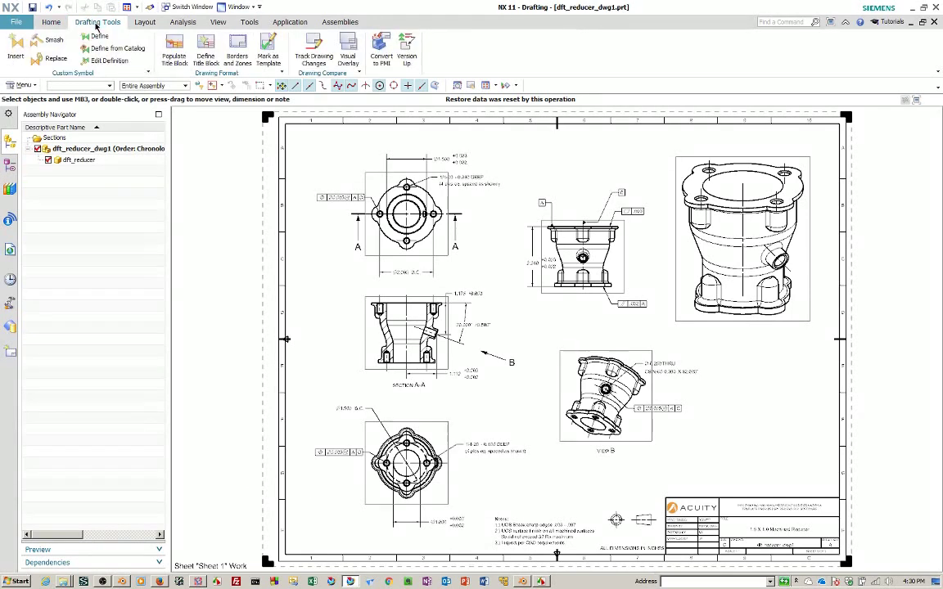
{"action": "left_click", "coordinate": [379, 63]}
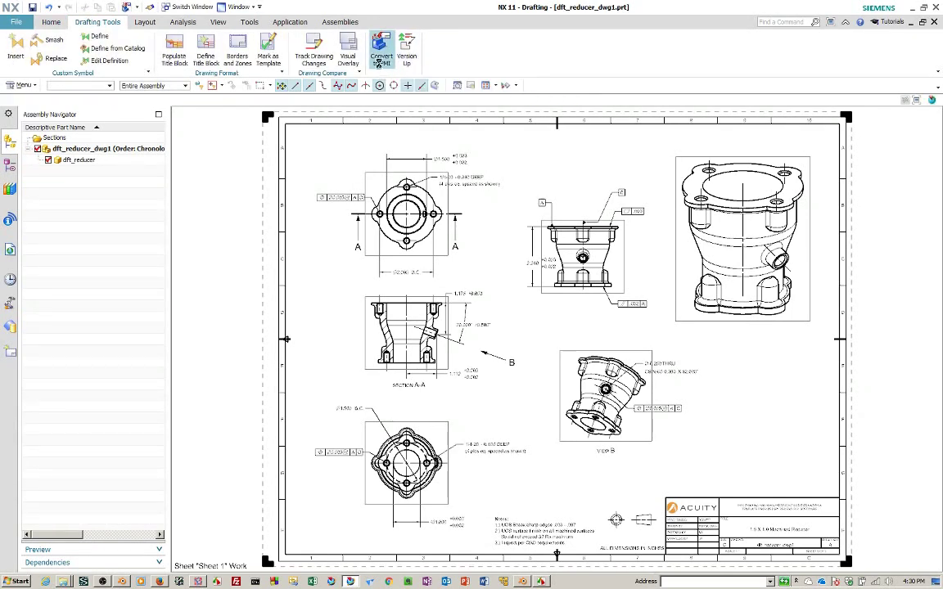
{"action": "left_click", "coordinate": [108, 211]}
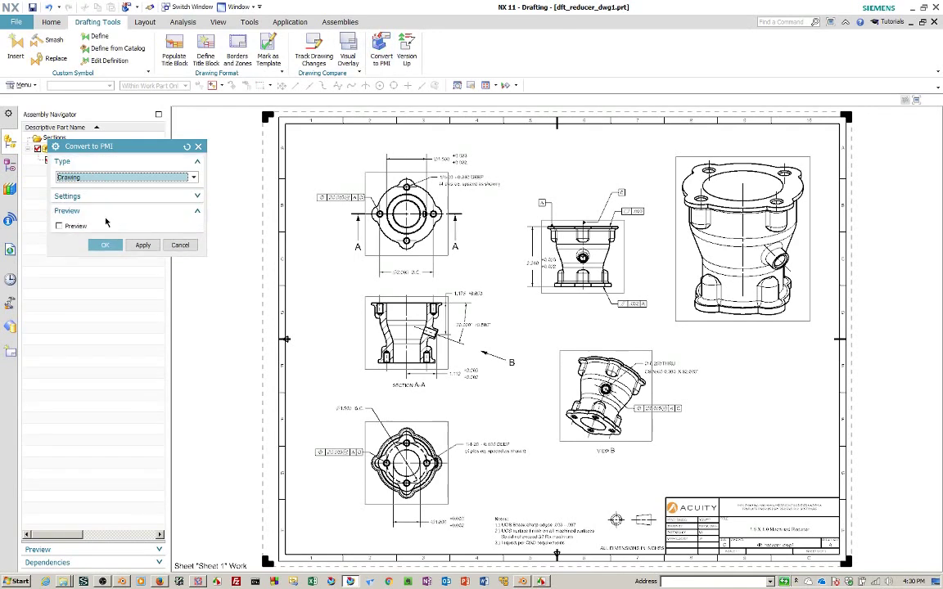
{"action": "left_click", "coordinate": [58, 227]}
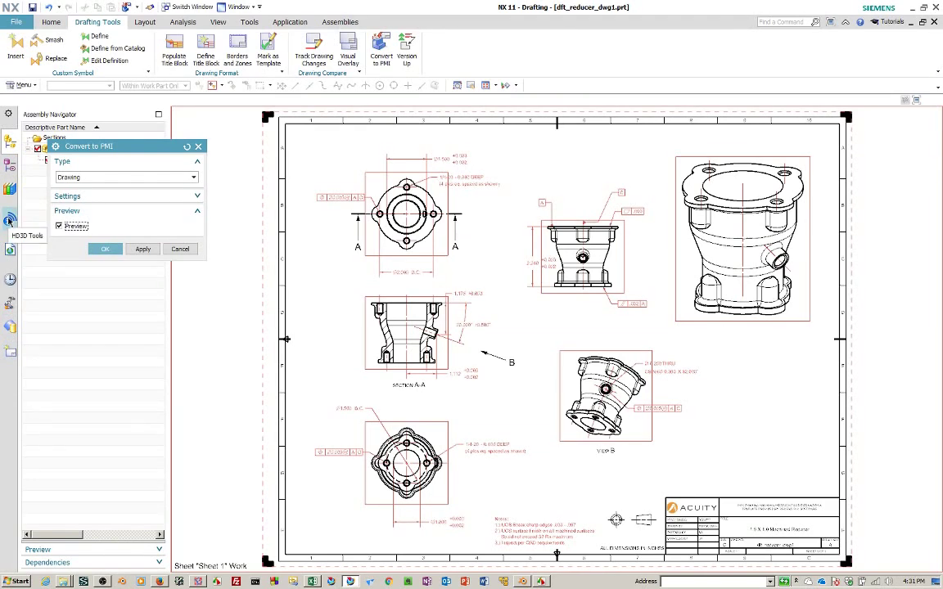
{"action": "left_click", "coordinate": [194, 179]}
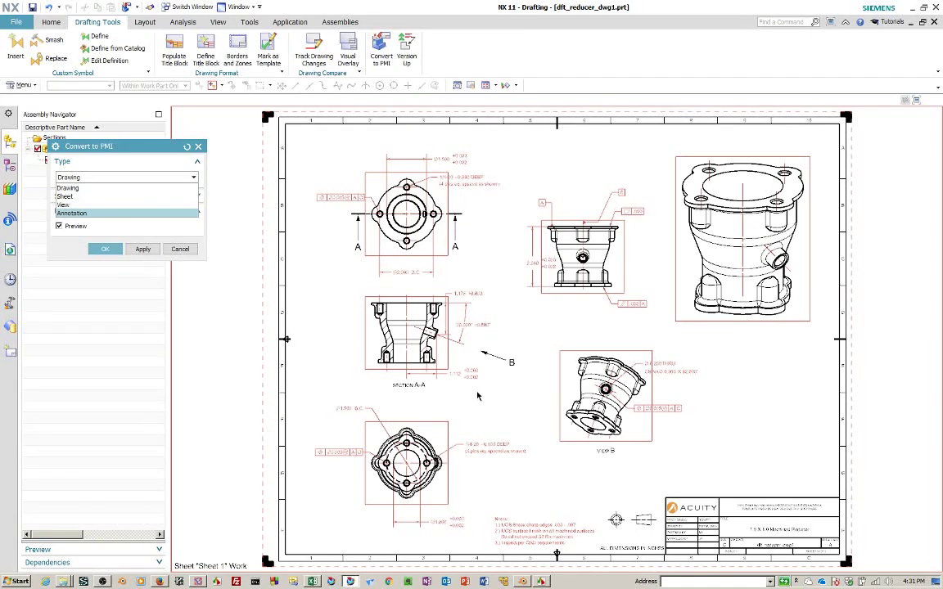
{"action": "left_click", "coordinate": [185, 249]}
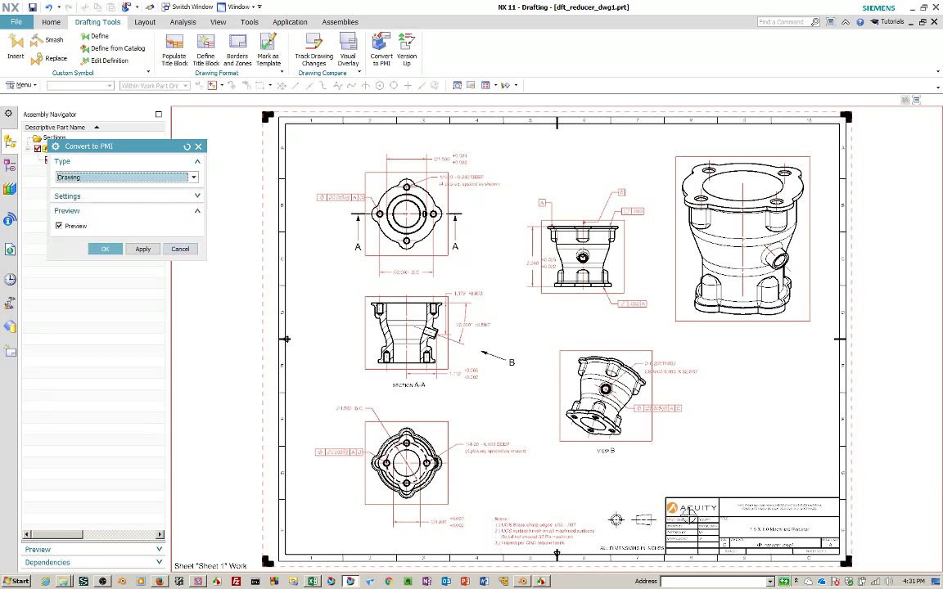
{"action": "left_click", "coordinate": [182, 249]}
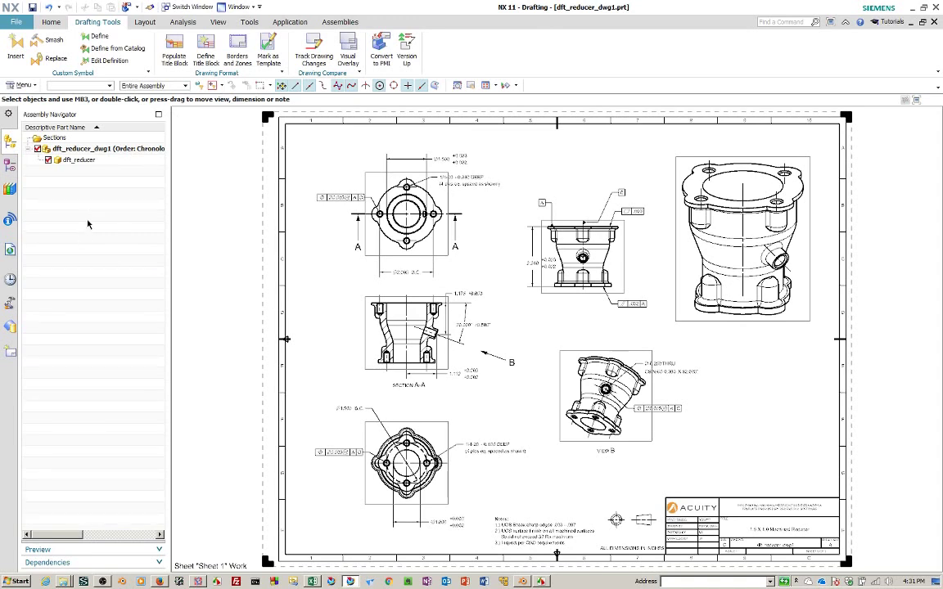
- Convert the entire dft_reducer_dwg1 drawing to PMI using the Drawing type with the preview enabled
{"action": "left_click", "coordinate": [381, 50]}
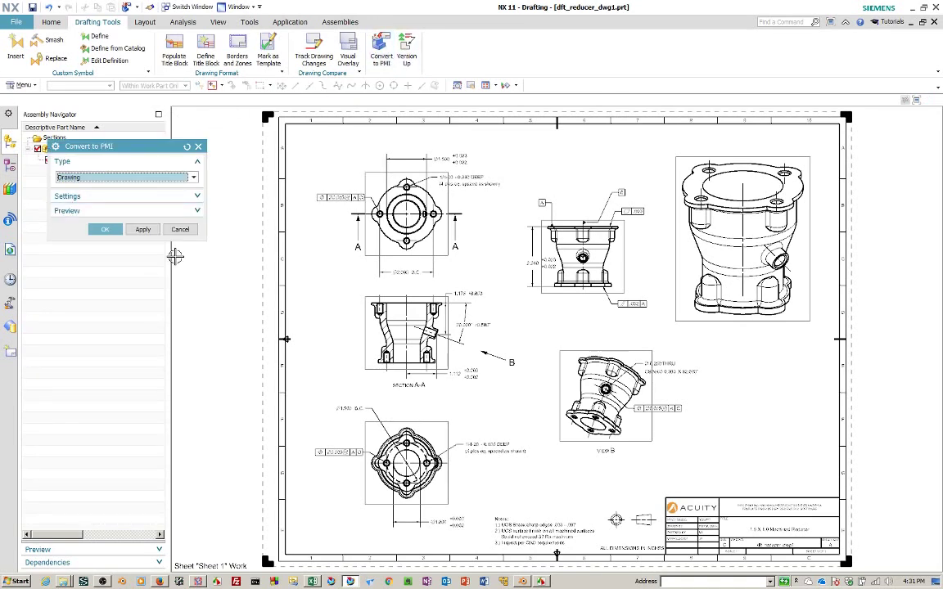
{"action": "left_click", "coordinate": [82, 214]}
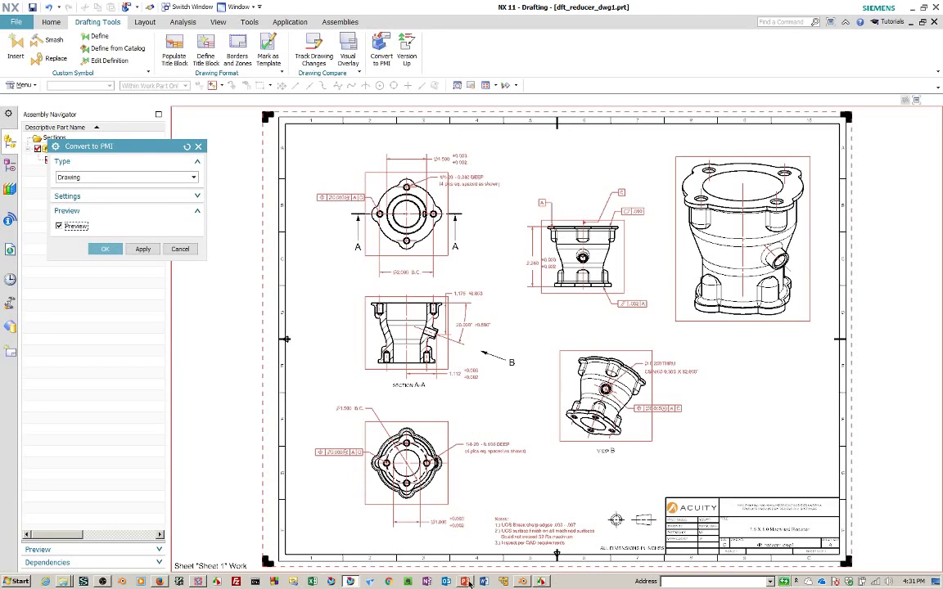
{"action": "left_click", "coordinate": [104, 251]}
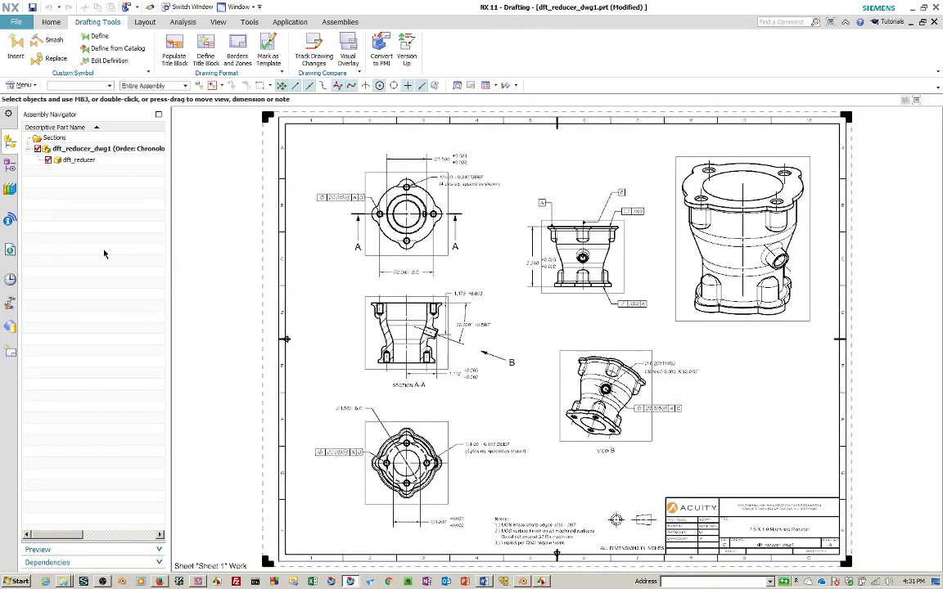
- Make the dft_reducer component the displayed part
{"action": "right_click", "coordinate": [78, 161]}
{"action": "left_click", "coordinate": [37, 250]}
{"action": "left_click", "coordinate": [77, 162]}
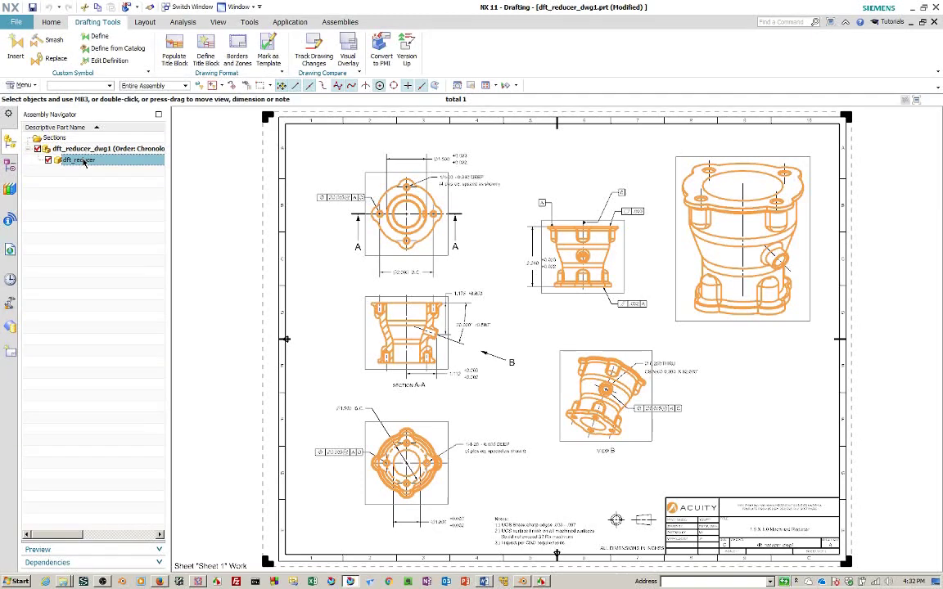
{"action": "right_click", "coordinate": [84, 161]}
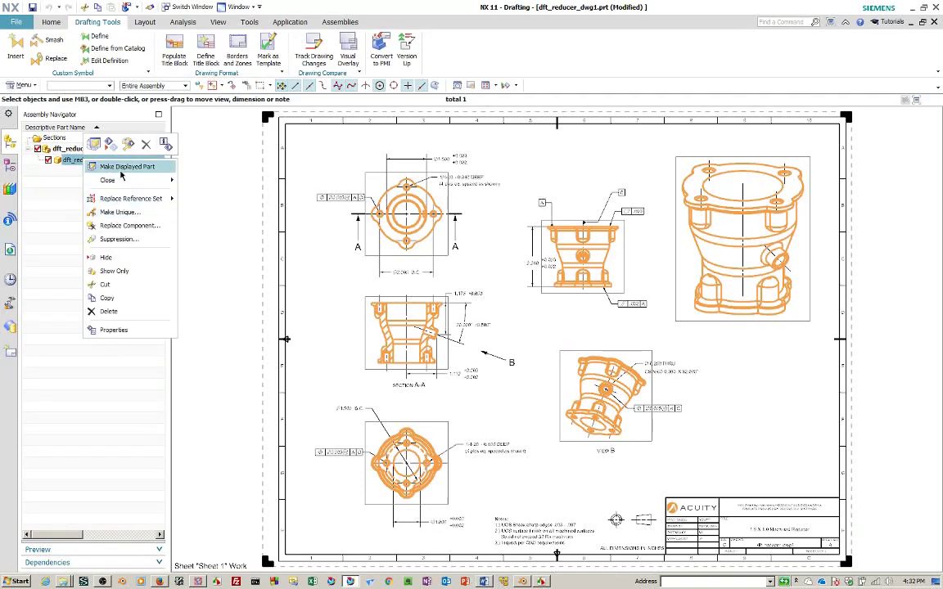
{"action": "left_click", "coordinate": [119, 166]}
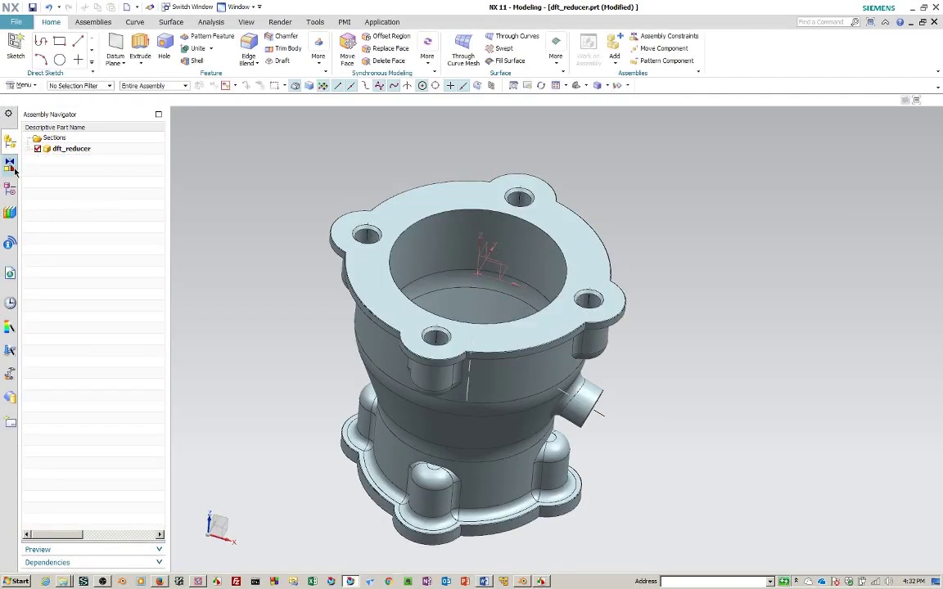
- Examine the converted PMI in the ORTHO_2, Right, SX_6, Sheet 1 and Trimetric model views, and list the Trimetric view's annotations
{"action": "left_click", "coordinate": [10, 188]}
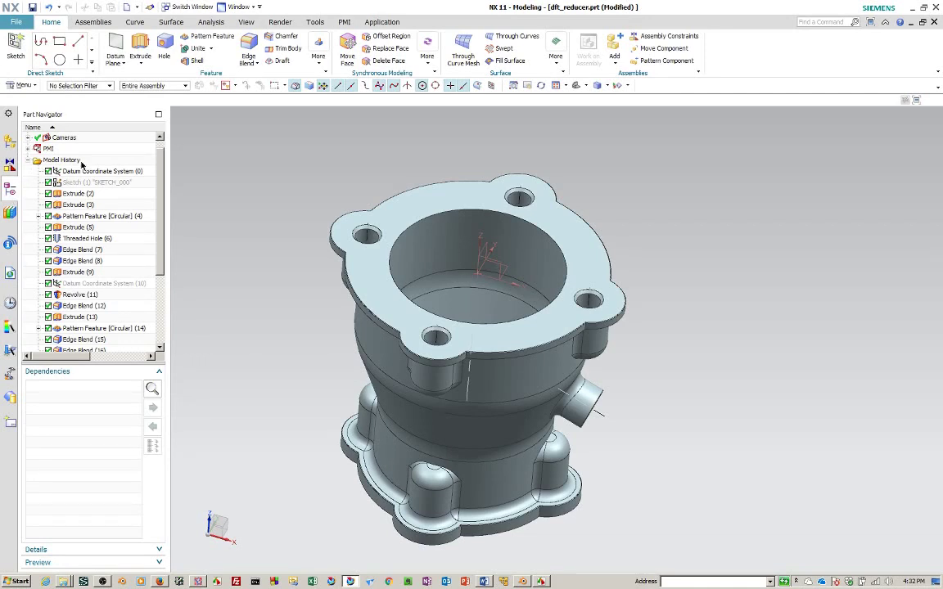
{"action": "left_click", "coordinate": [27, 137]}
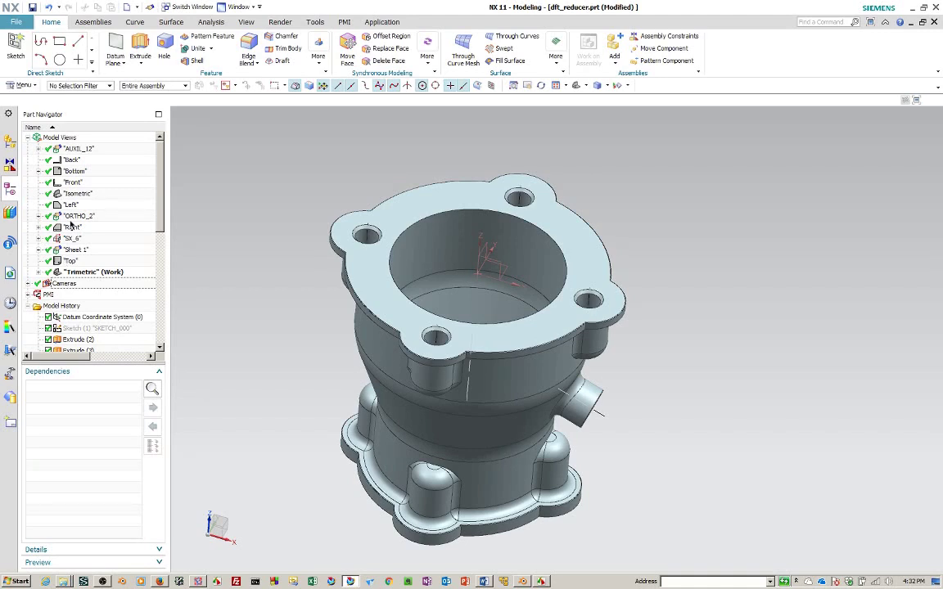
{"action": "double_click", "coordinate": [72, 218]}
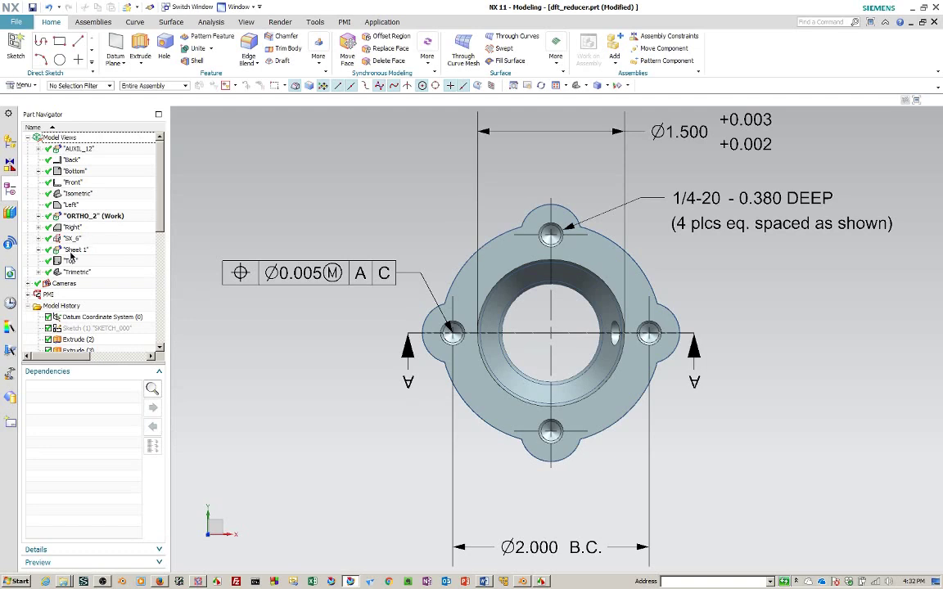
{"action": "double_click", "coordinate": [72, 226]}
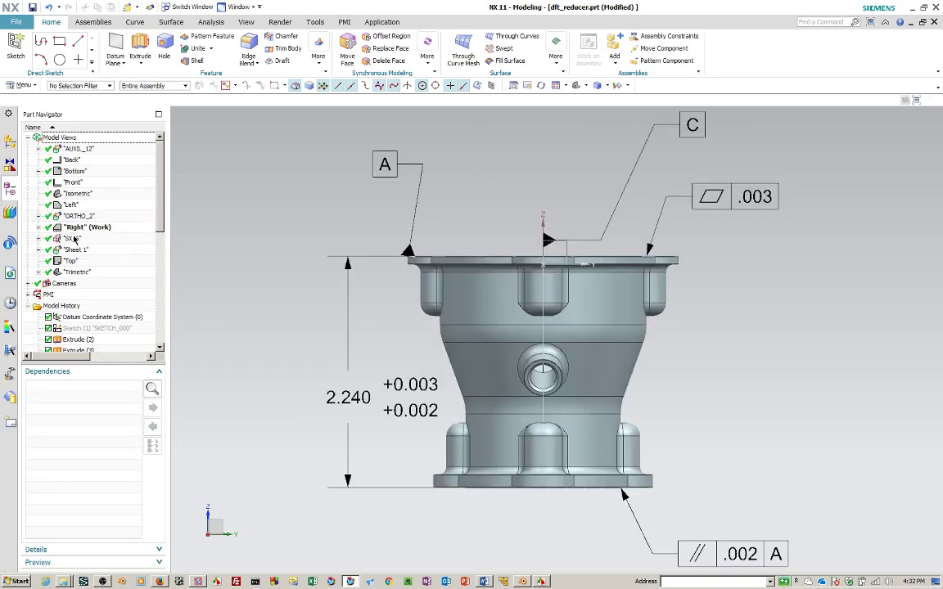
{"action": "double_click", "coordinate": [73, 238]}
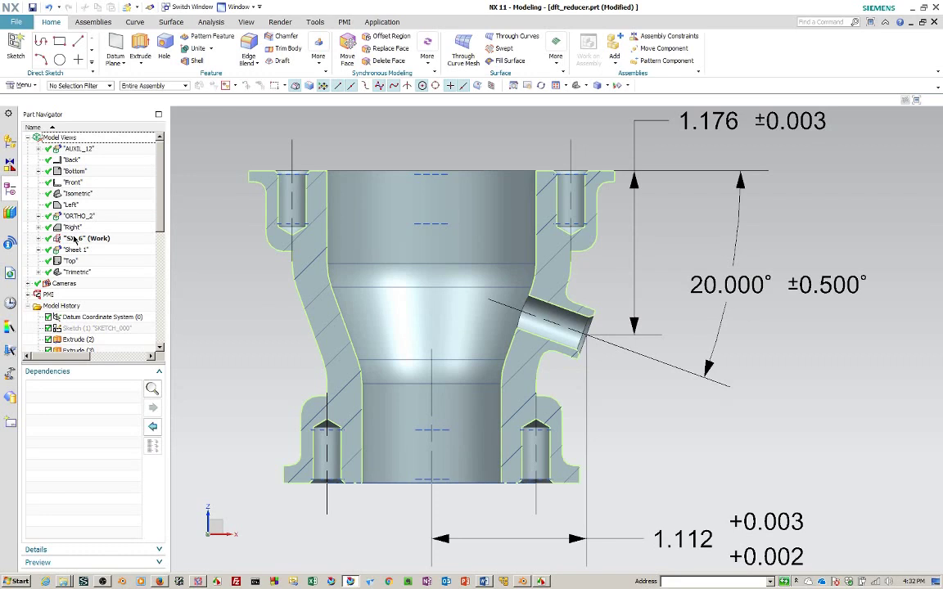
{"action": "double_click", "coordinate": [70, 250]}
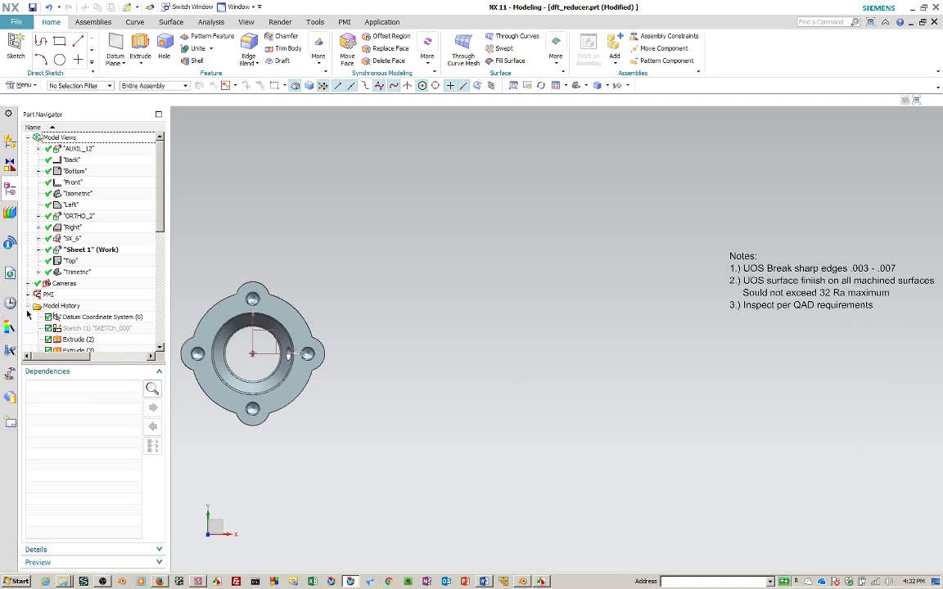
{"action": "double_click", "coordinate": [58, 273]}
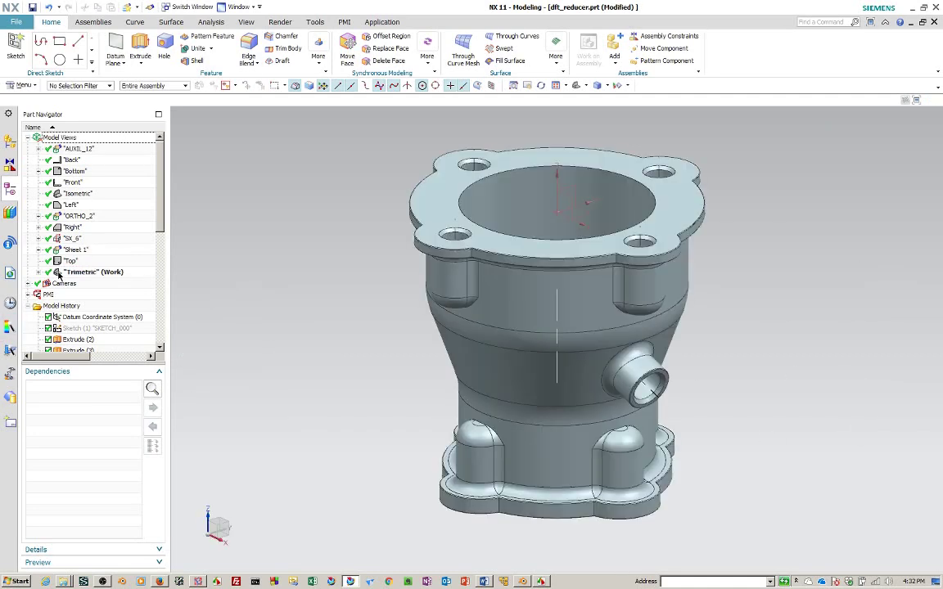
{"action": "left_click", "coordinate": [37, 273]}
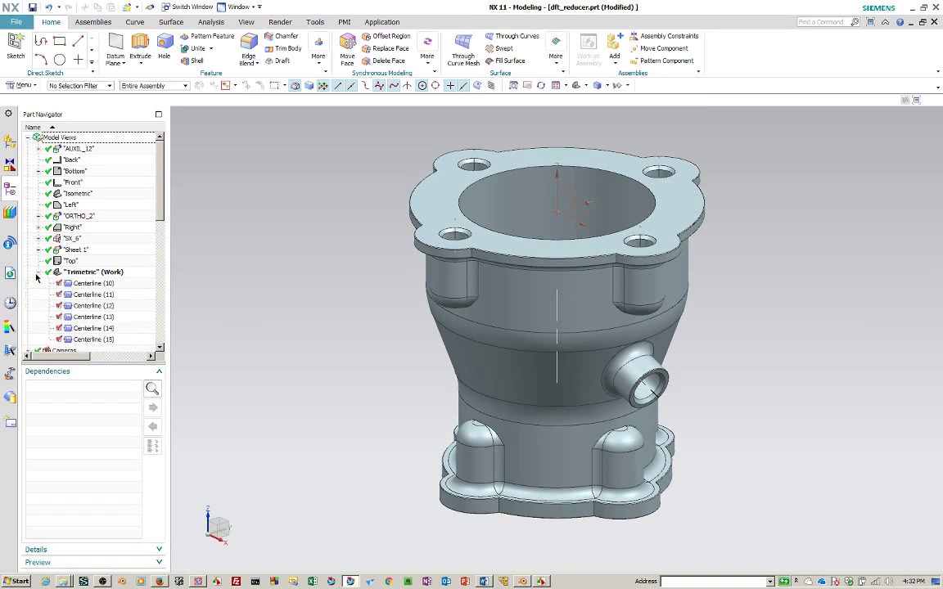